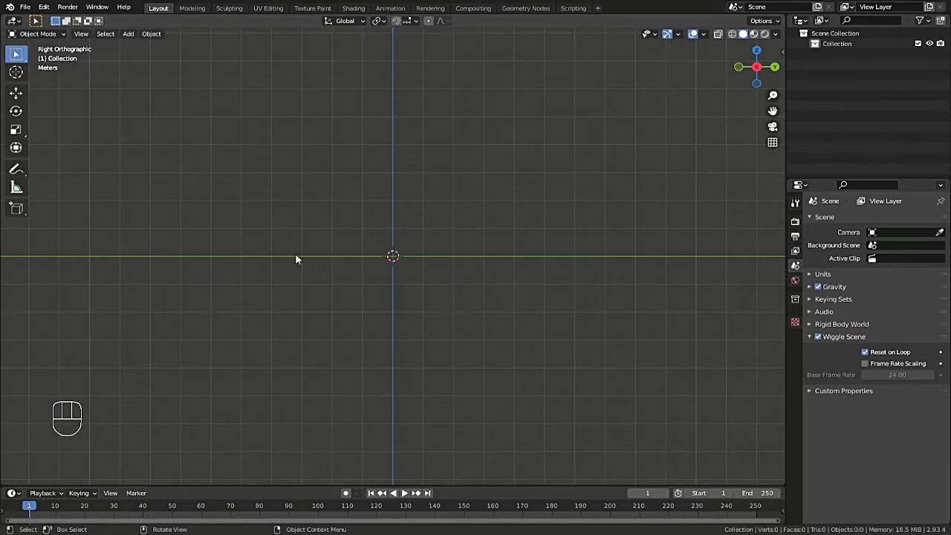
Add a cube mesh at the world origin, over the centre of the gun reference image
scroll(444, 260, "up", 7)
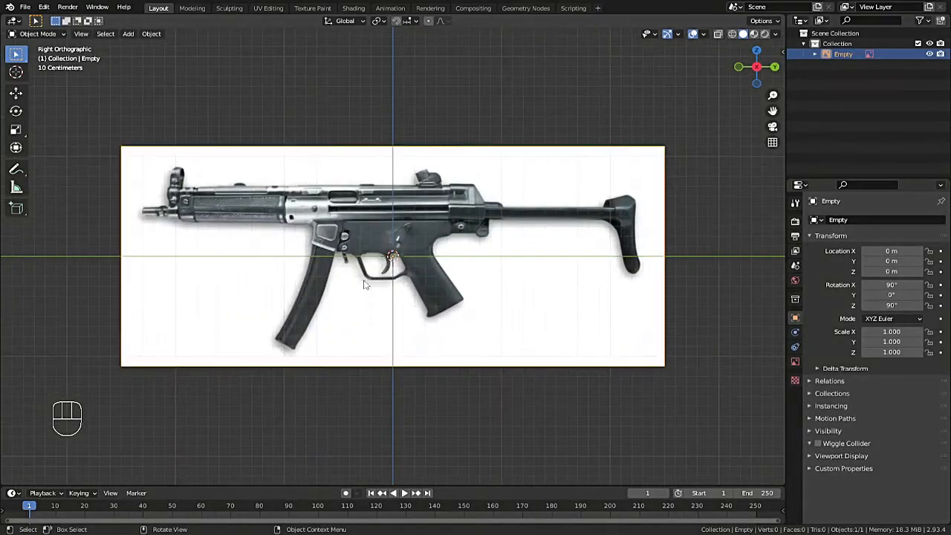
scroll(299, 258, "down", 3)
key("shift+a")
mouse_move(237, 144)
left_click(342, 147)
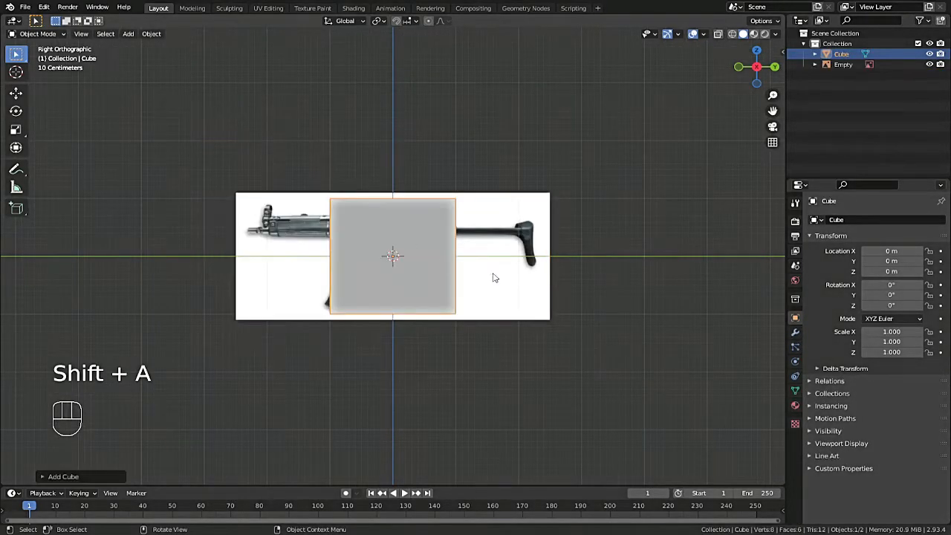
Scale the cube's mesh down in Edit Mode and move it over the rear of the receiver in the reference image
key("Tab")
key("s")
key("s")
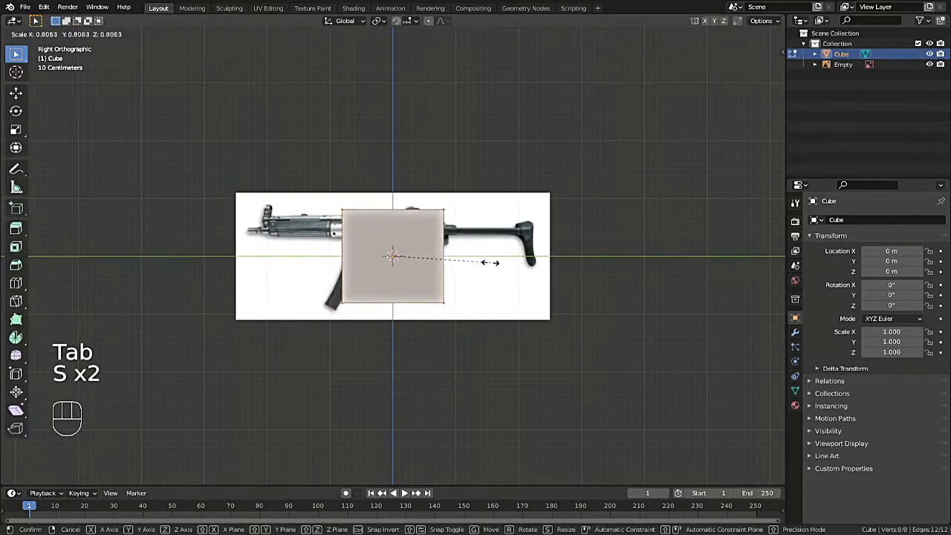
left_click(429, 255)
scroll(498, 267, "up", 4)
key("g")
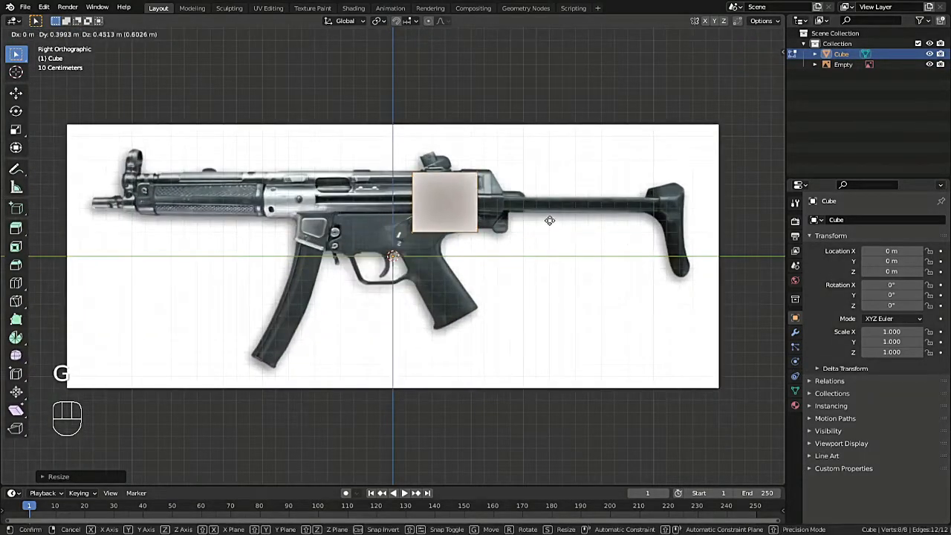
left_click(560, 217)
In wireframe display, fit the block to the receiver's height and move its front face about 1.24 m along Y to the handguard
scroll(560, 217, "up", 3)
key("shift+z")
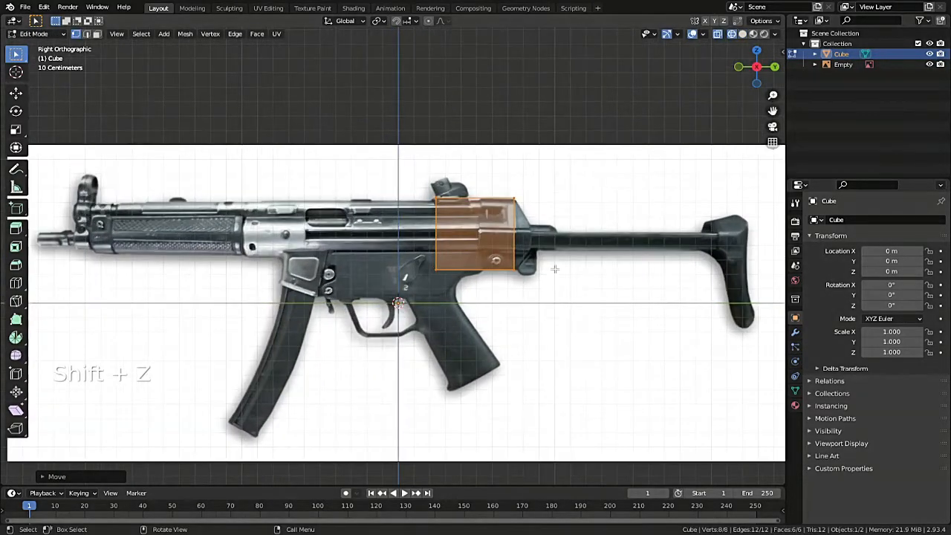
key("s")
key("s")
left_click(479, 236)
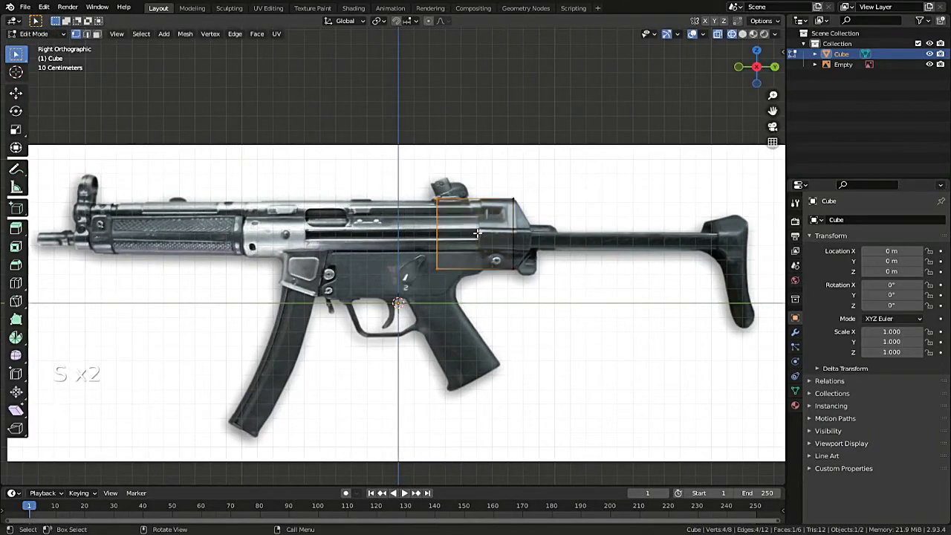
key("g")
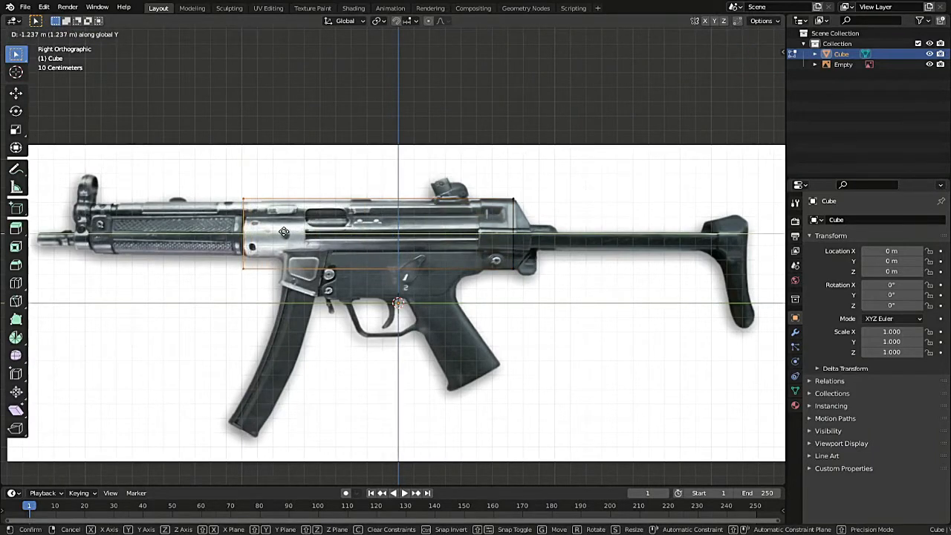
left_click(284, 232)
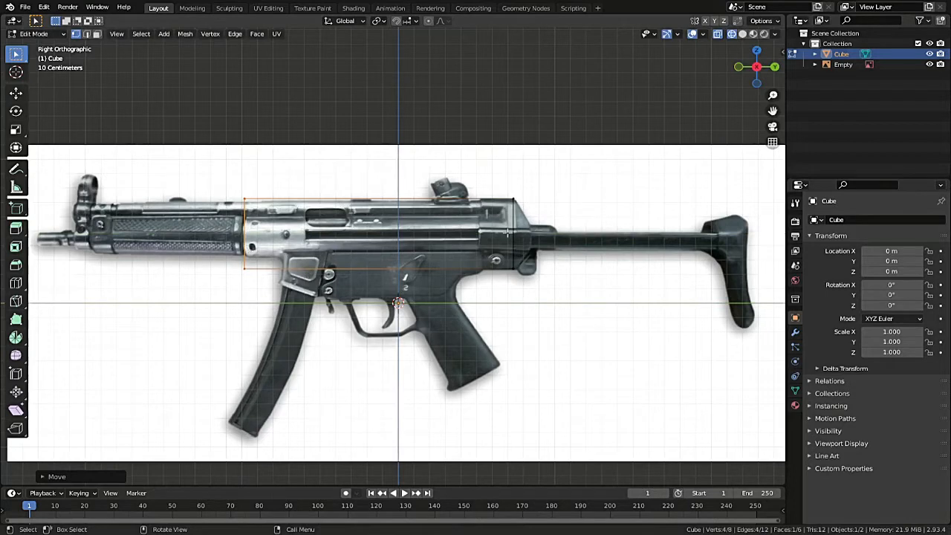
Extrude the block's rear face to the end of the receiver cap, and taper it by lowering the upper edge and raising the lower edge
key("e")
left_click(553, 237)
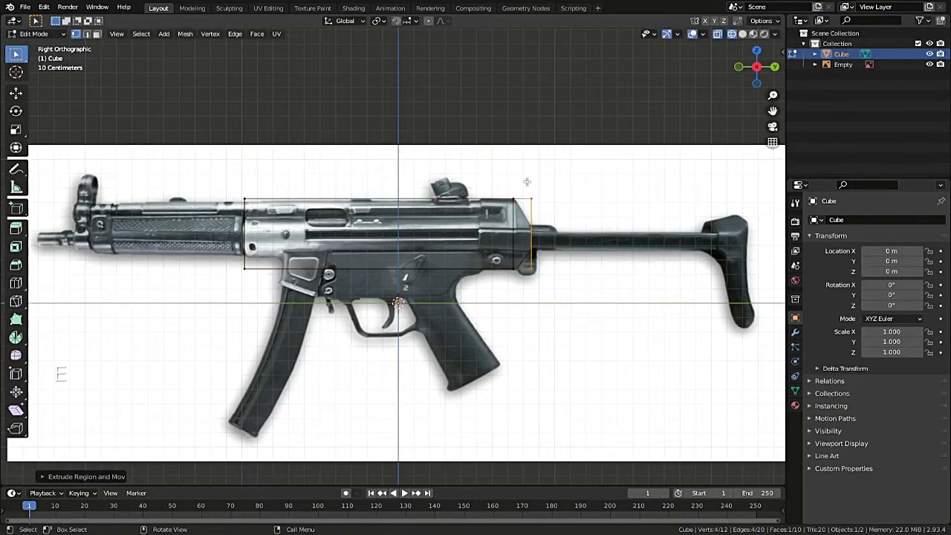
left_click_drag(527, 183, 544, 215)
key("g")
middle_click(543, 225)
left_click(544, 242)
left_click_drag(523, 255, 547, 216)
key("g")
middle_click(547, 280)
left_click(549, 266)
Extrude the tapered rear face about 0.14 m to form the stock collar, and shape its end for the narrower stock tube
key("e")
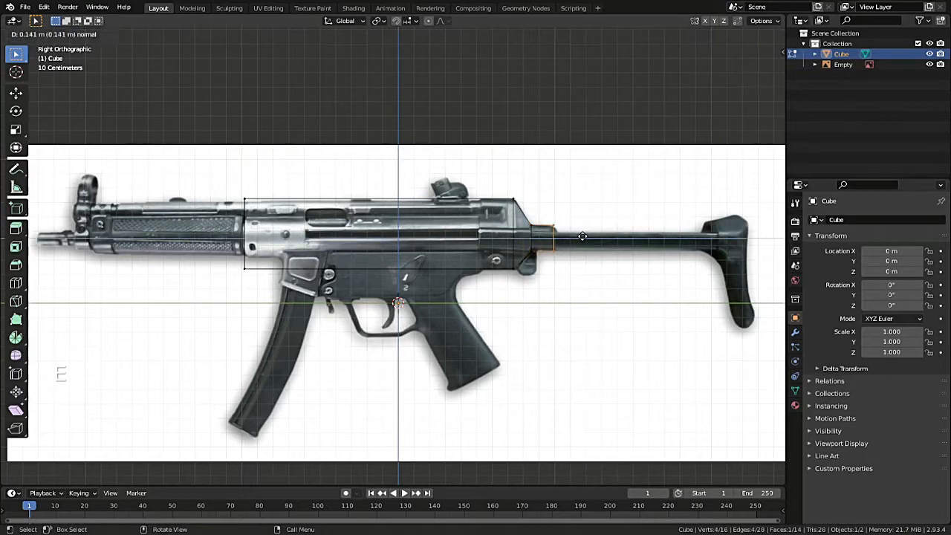
left_click(584, 237)
key("s")
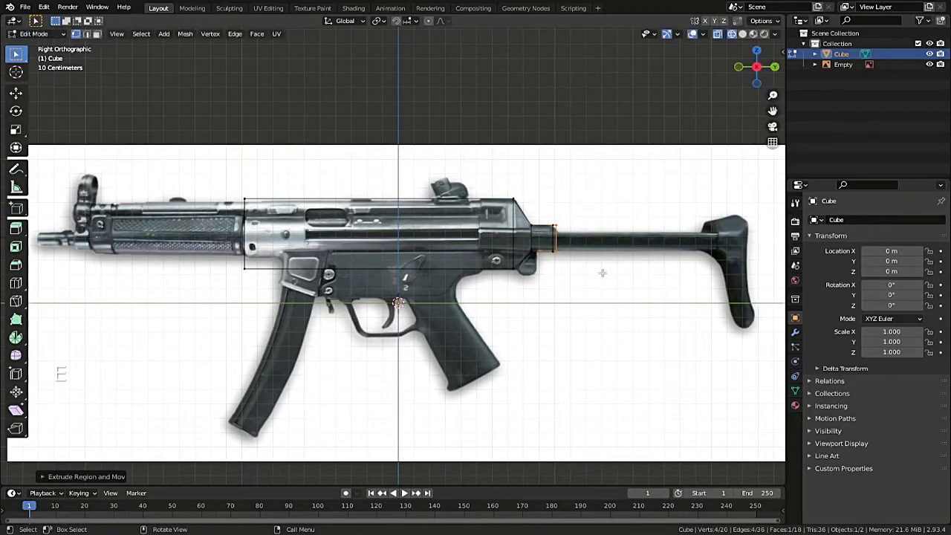
left_click(592, 255)
Extrude the stock tube about 1.01 m back to the butt, and extrude and enlarge its end face about 1.85 times
key("e")
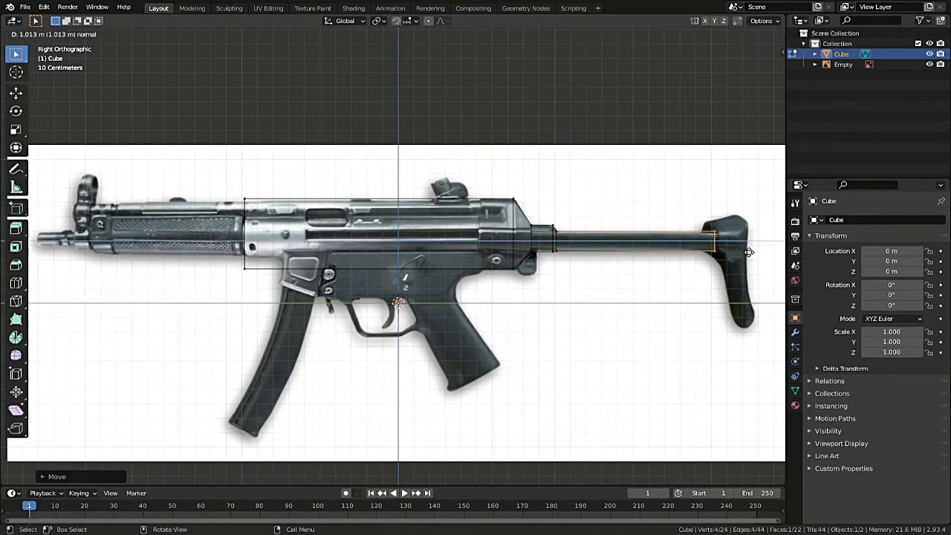
left_click(749, 252)
key("e")
key("s")
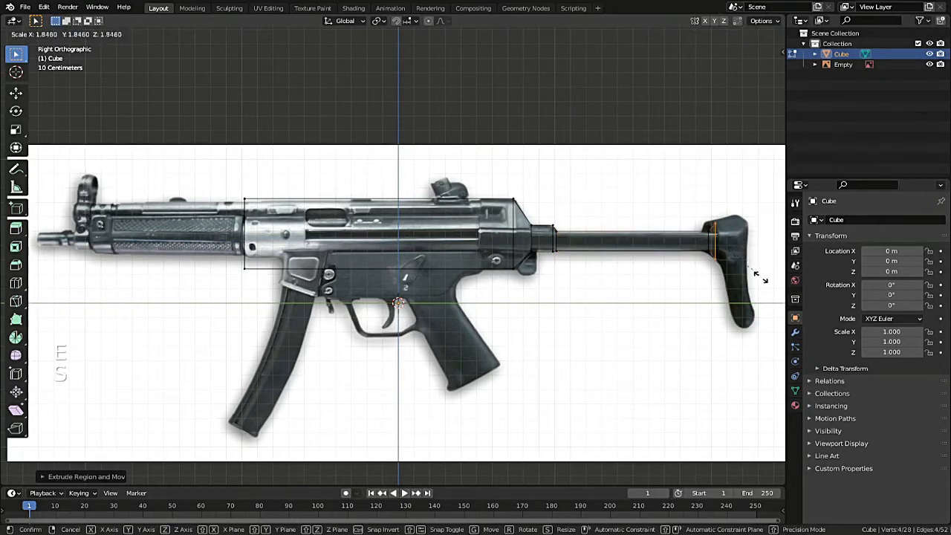
left_click(759, 276)
Extrude the enlarged end face back to the rear edge of the butt in the reference
scroll(647, 263, "down", 2)
scroll(643, 261, "up", 1)
key("e")
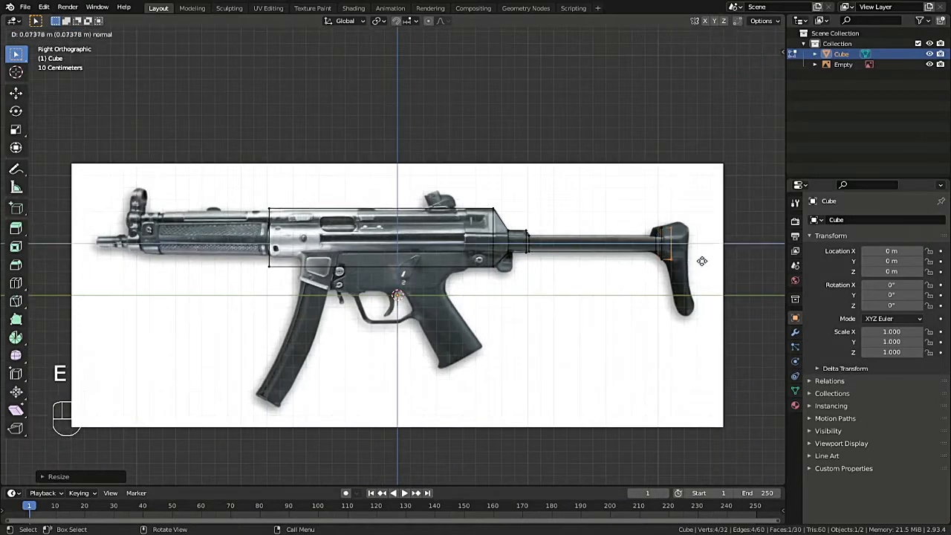
left_click(713, 262)
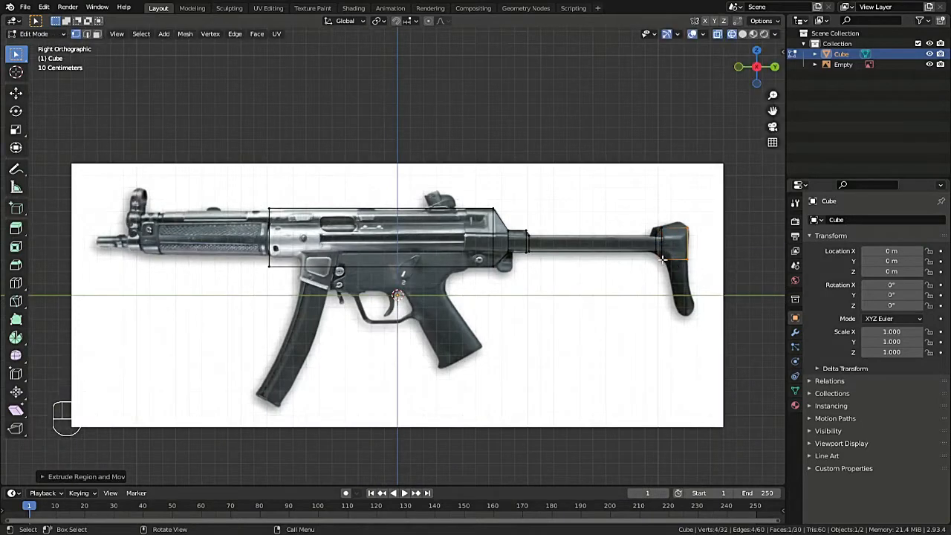
Extrude the underside of the butt down about 0.45 m and shift its lower end about 0.12 m along Y to match the slant
key("e")
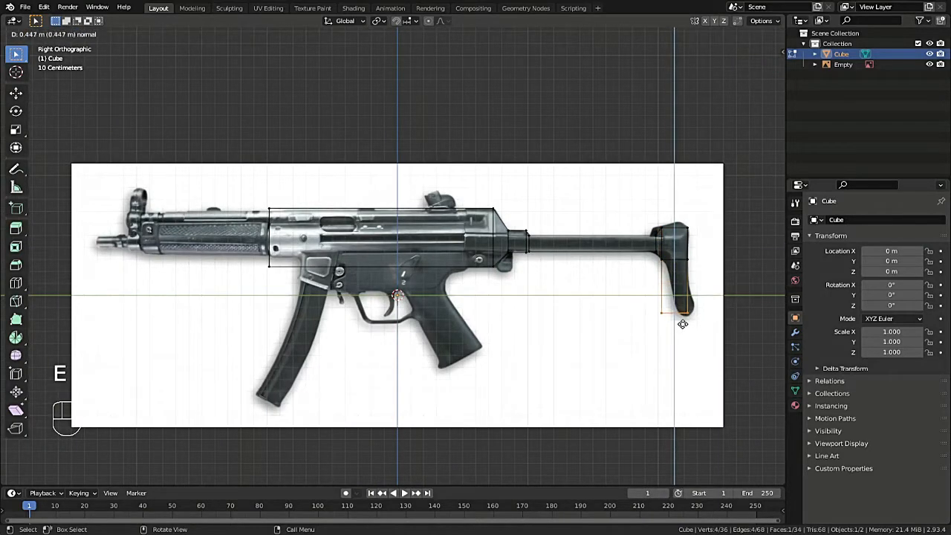
left_click(683, 324)
key("g")
key("g")
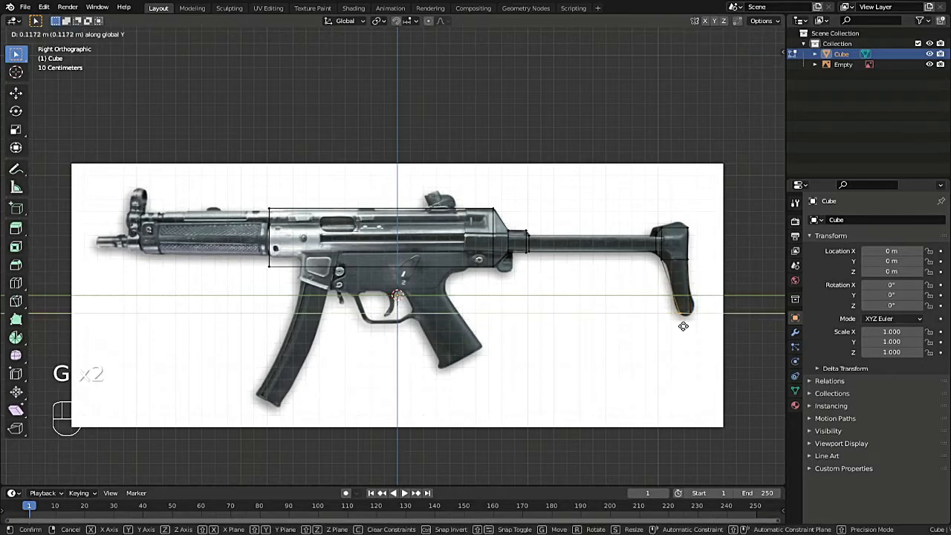
left_click(681, 326)
Extrude the butt's upper face up about 0.04 m, narrow it to about half along Y, and save the file
key("e")
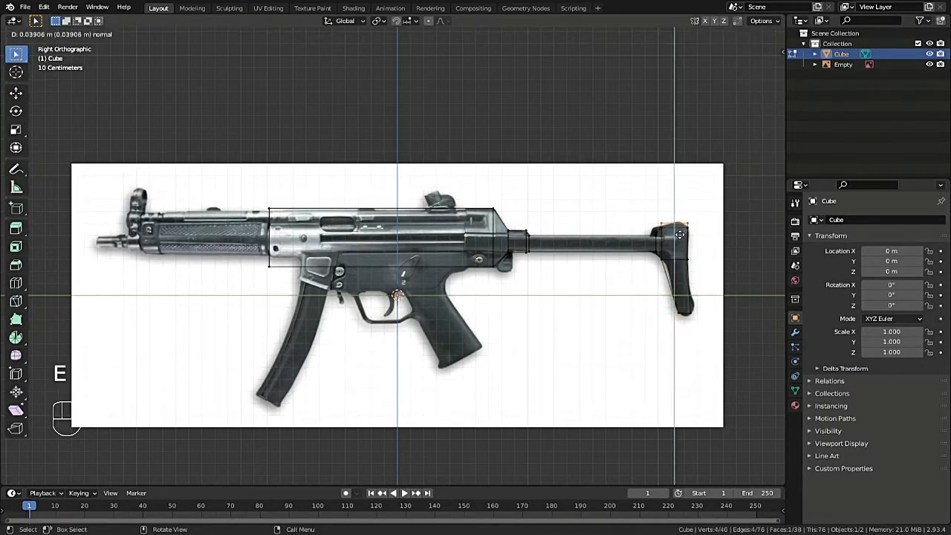
left_click(680, 234)
key("s")
key("y")
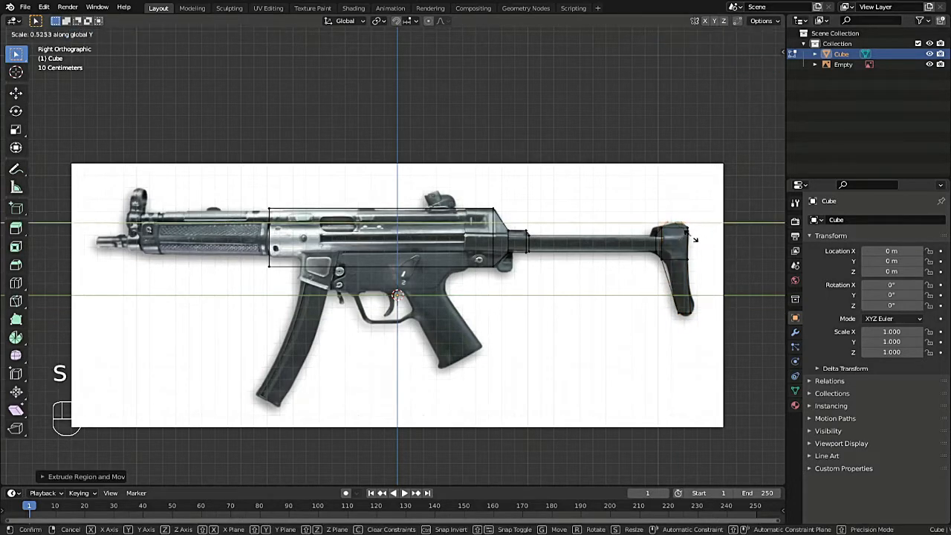
left_click(694, 237)
key("ctrl+s")
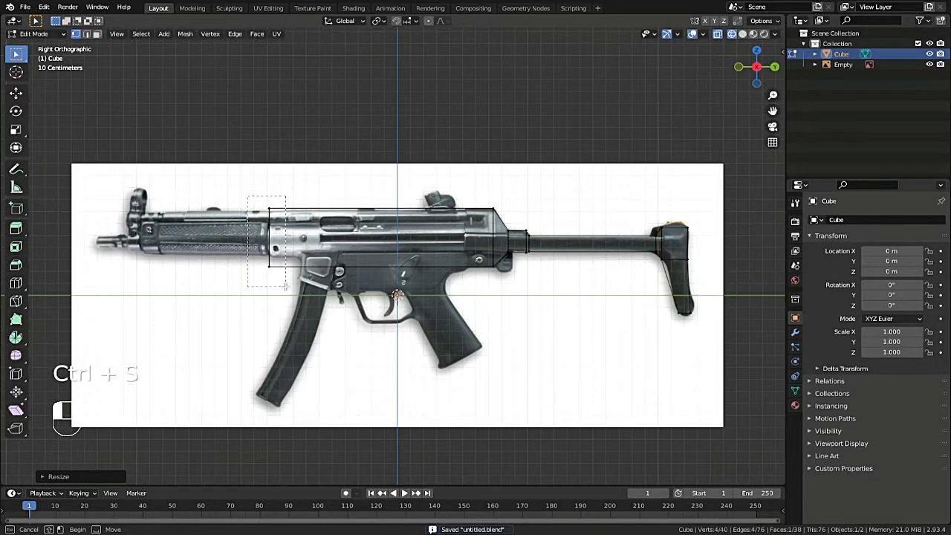
Move the receiver's front face back to the front edge of the magazine well
left_click_drag(285, 287, 287, 285)
key("g")
left_click(327, 249)
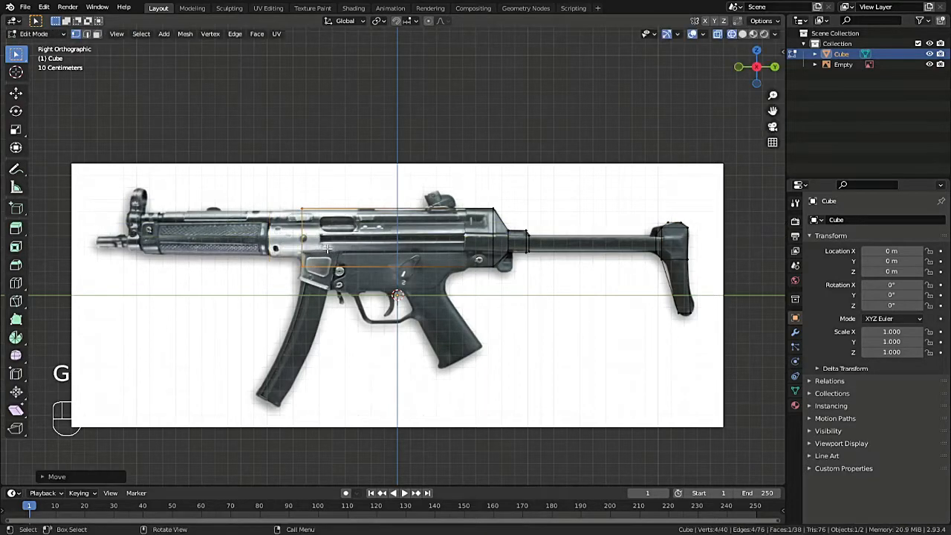
Extrude the receiver's front face slightly forward and raise its lower edge along Z to the handguard's underside
key("e")
left_click(329, 255)
key("g")
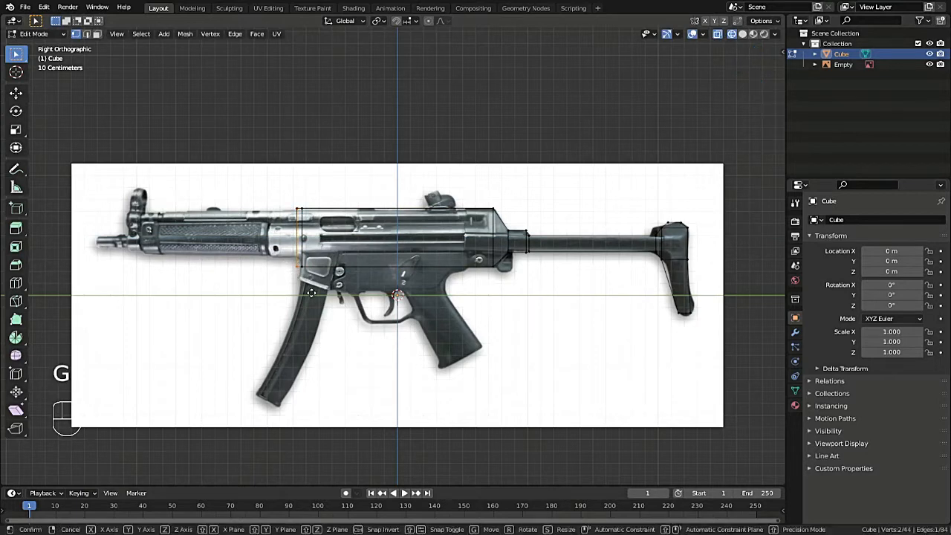
key("z")
left_click(312, 282)
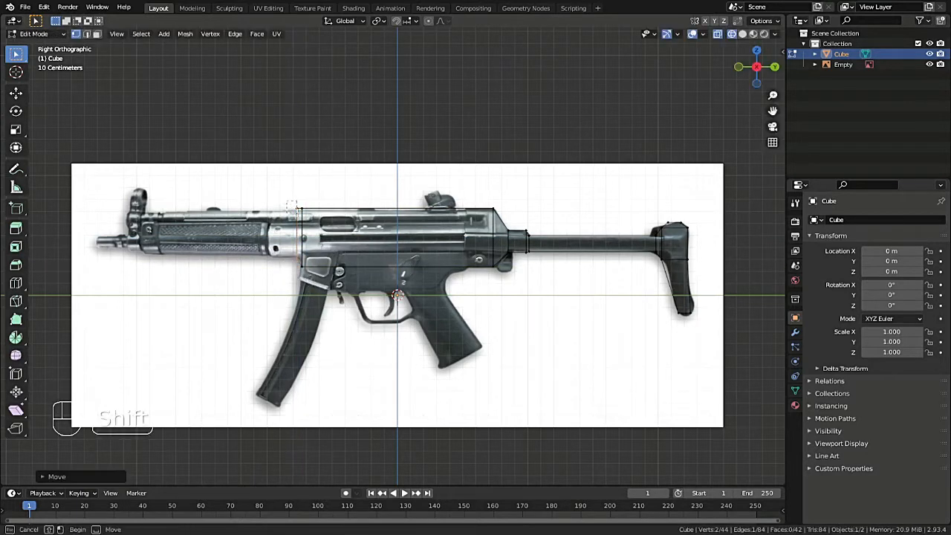
Extrude the reduced front face about 1.19 m along the handguard, scale its end down to fit, and save the file
key("e")
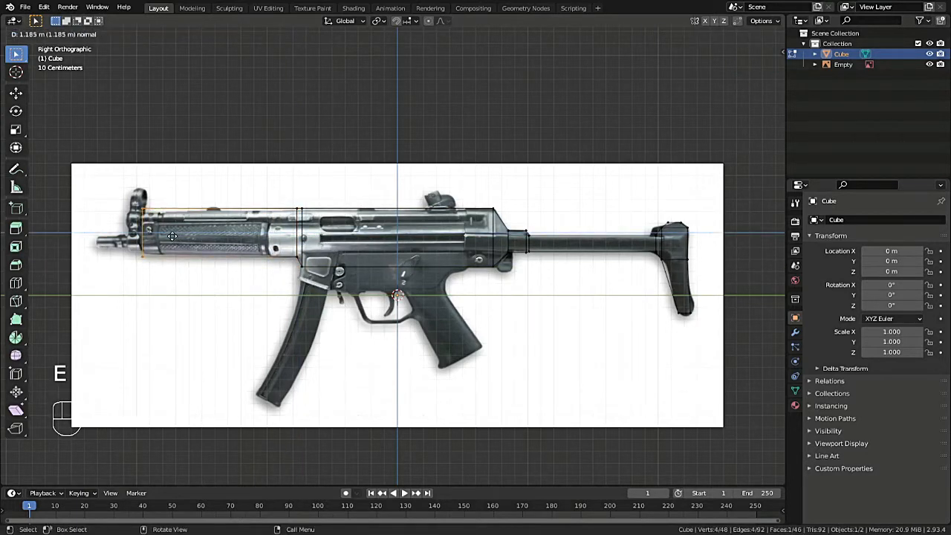
left_click(170, 235)
key("s")
left_click(199, 277)
key("ctrl+s")
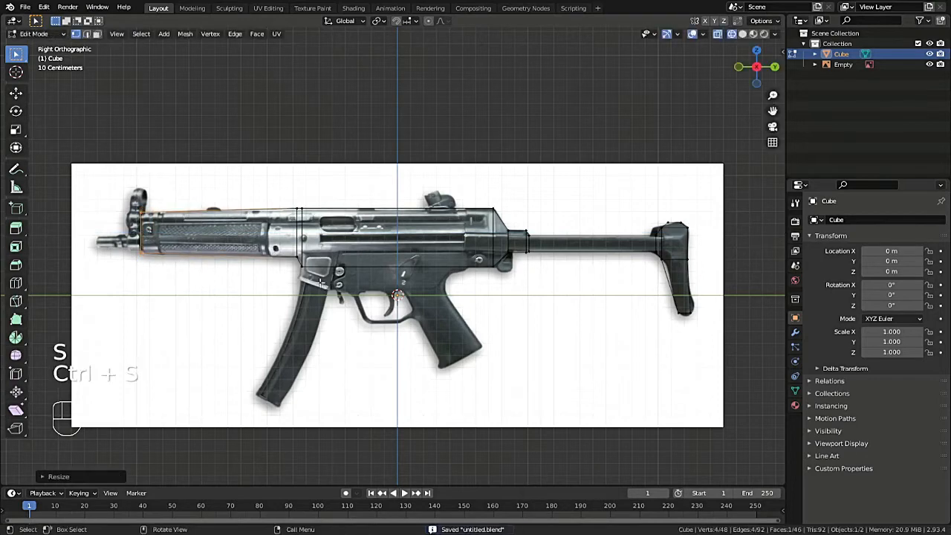
Add a vertical loop cut across the receiver and slide it back, below the rear sight
key("ctrl+r")
left_click(340, 235)
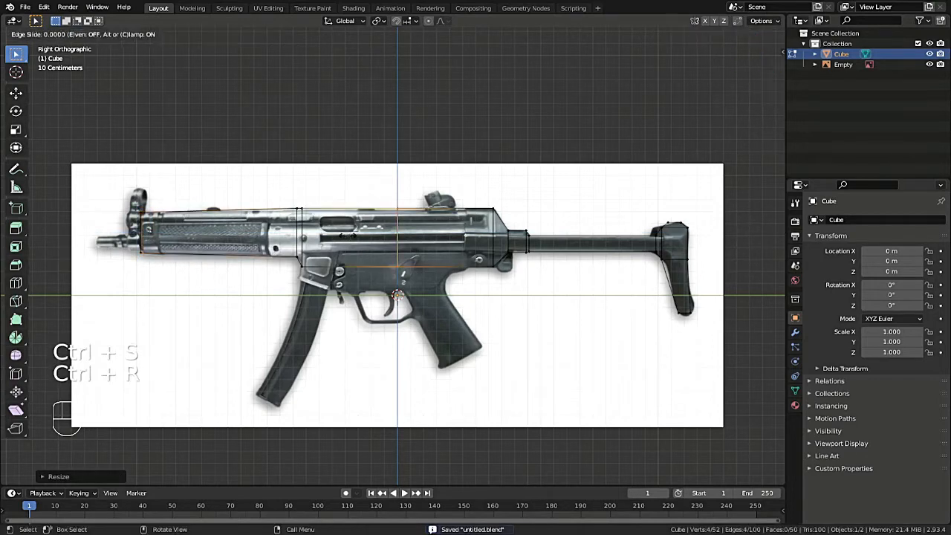
left_click(397, 240)
Add a second vertical loop cut across the receiver and slide it forward, just behind the magazine well
key("ctrl+r")
left_click(363, 229)
left_click(321, 233)
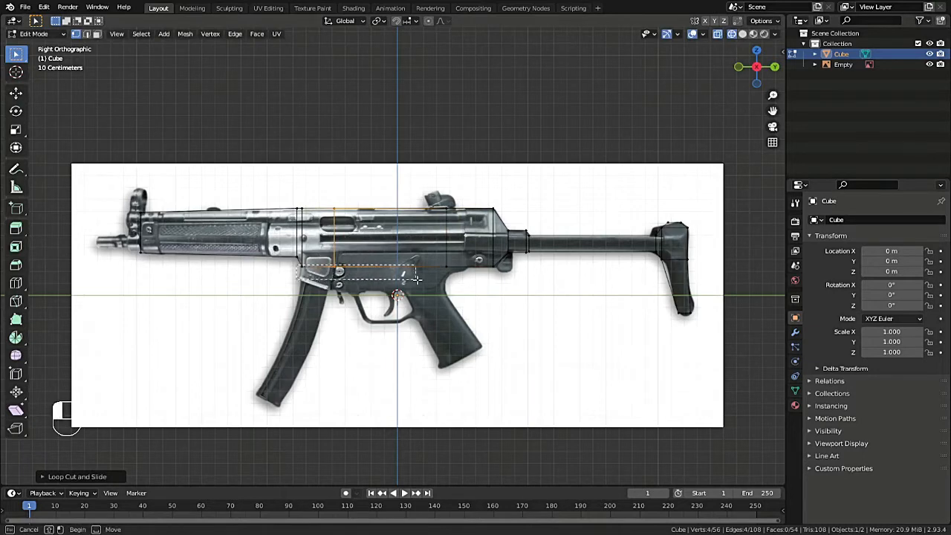
Slide the receiver's rear edge loop back to the front seam of the end cap
left_click(452, 266, "shift")
left_click(440, 200, "alt")
key("g")
key("g")
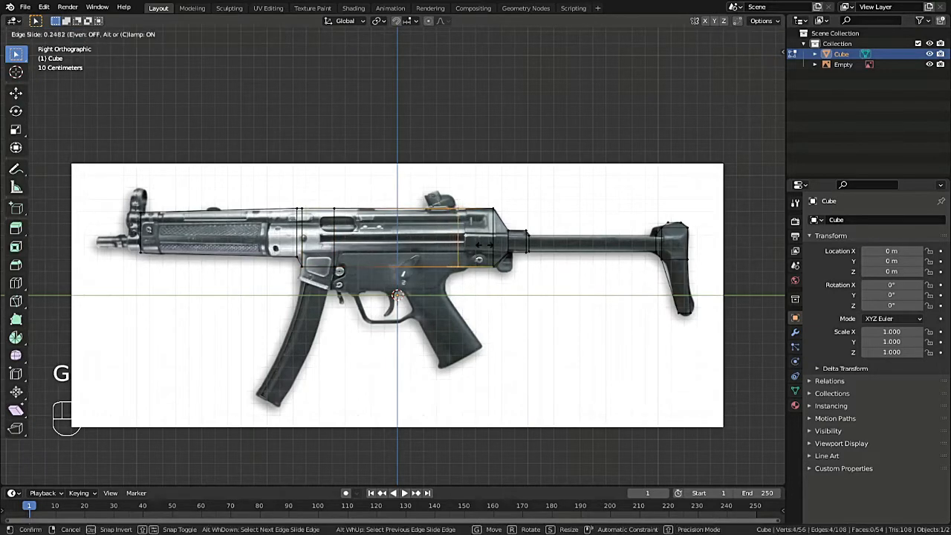
left_click(499, 243)
Dissolve the receiver's edge loop behind the magazine well
left_click(335, 238, "alt")
key("x")
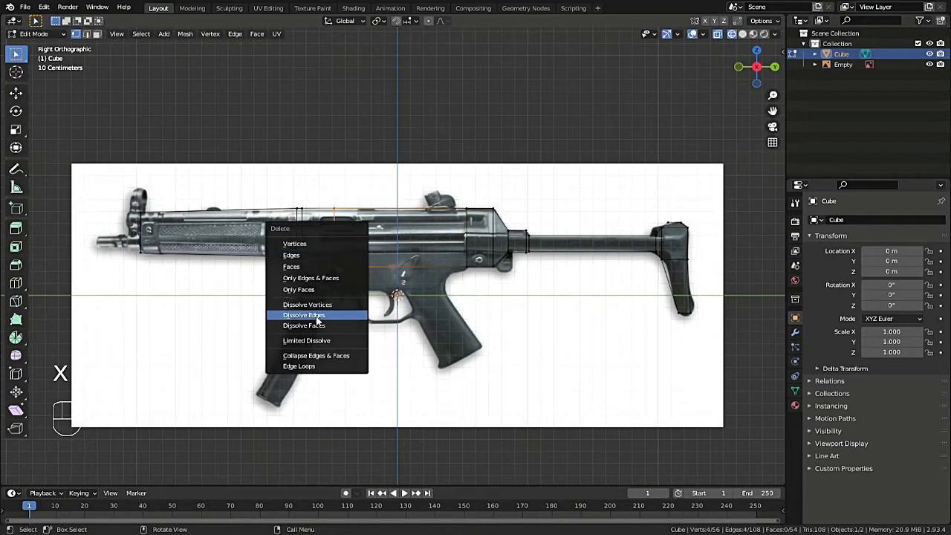
left_click(320, 311)
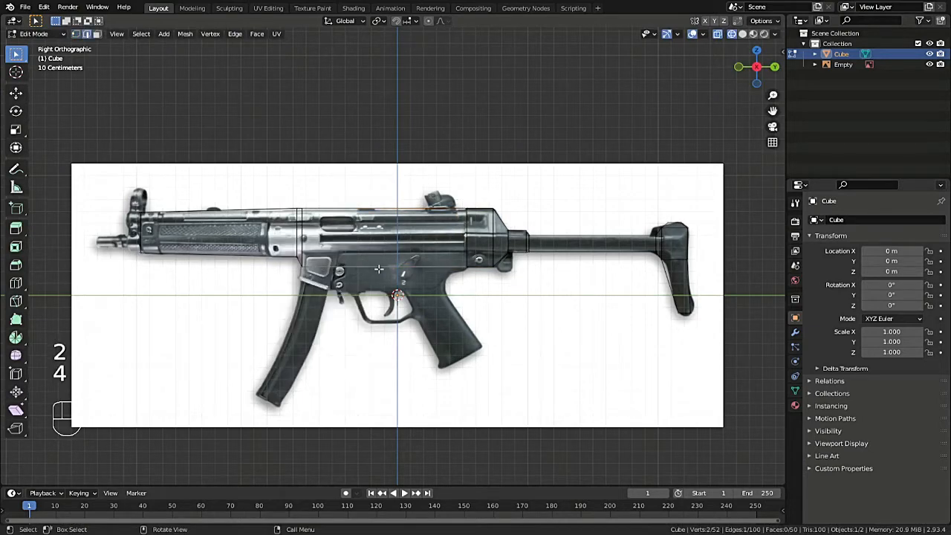
Extrude the receiver's lower edge down over the trigger housing and move its rear vertex forward along Y to the grip's back
key("e")
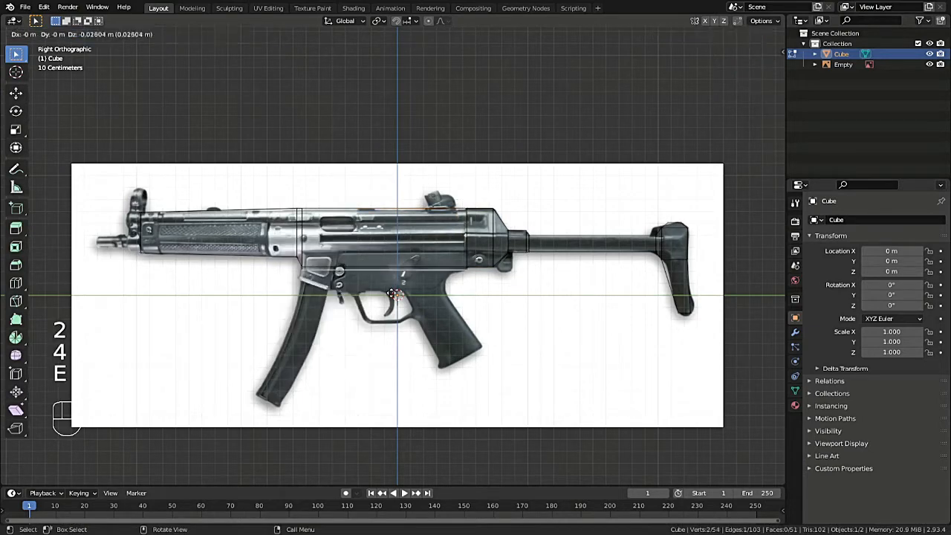
left_click(395, 295)
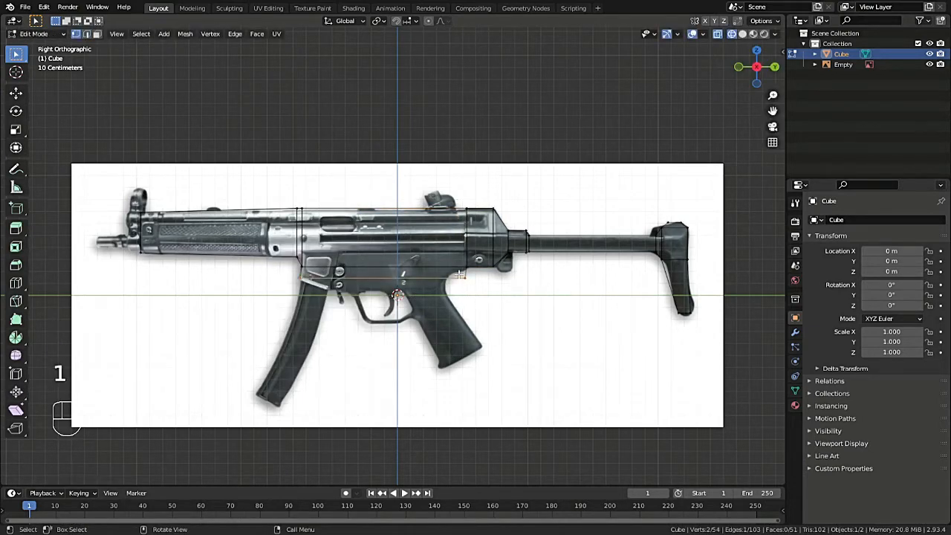
key("g")
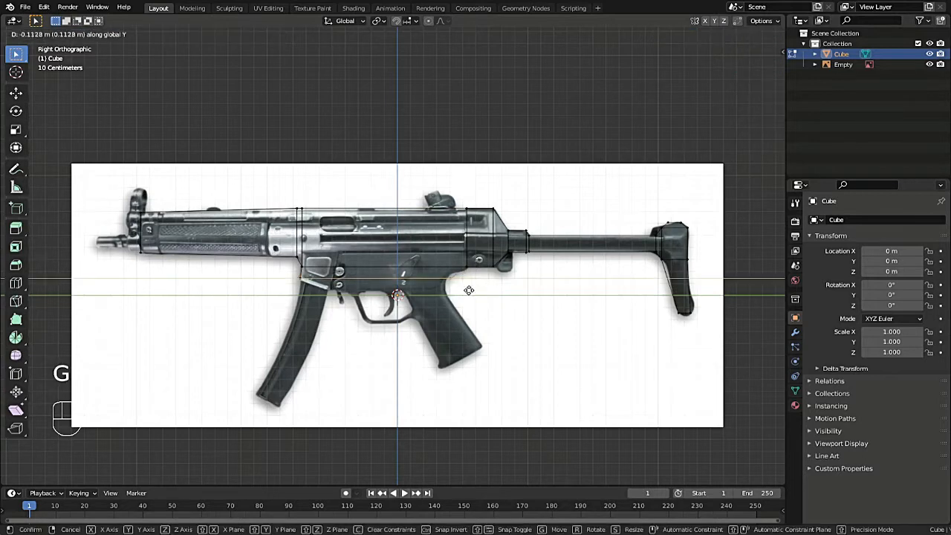
left_click(465, 290)
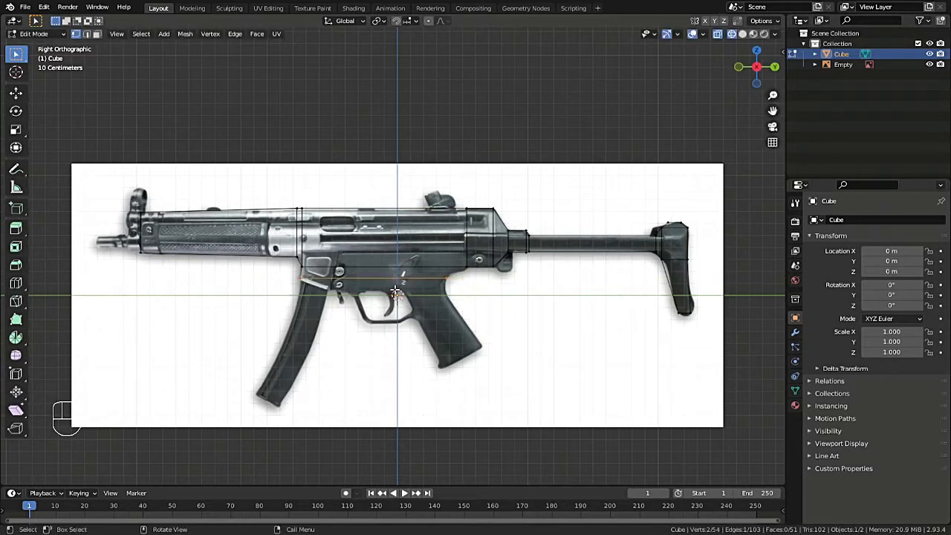
Add a centred vertical loop cut across the main receiver section
key("ctrl+r")
left_click(379, 239)
left_click(379, 239)
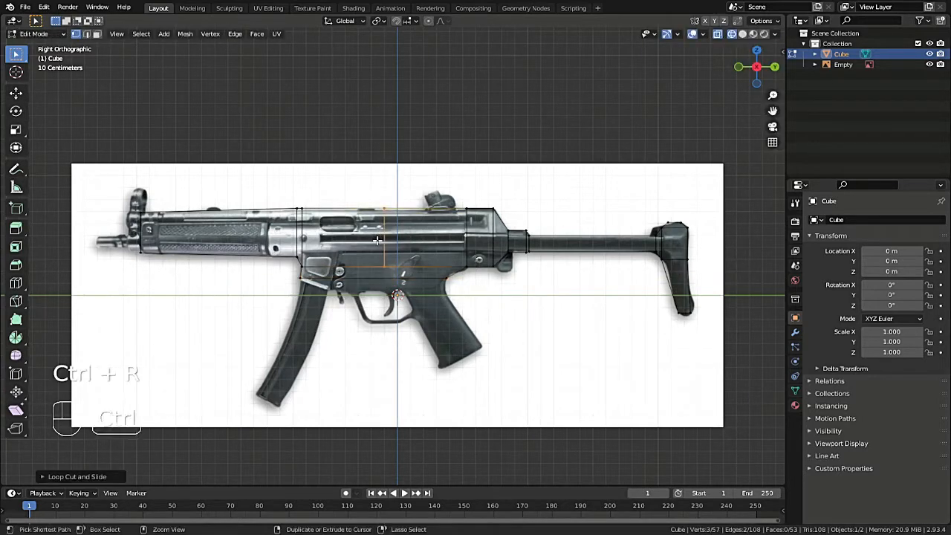
Undo the centred loop cut, the rear vertex move and the receiver's last downward extrusion
key("ctrl+z")
key("ctrl+z")
key("ctrl+z")
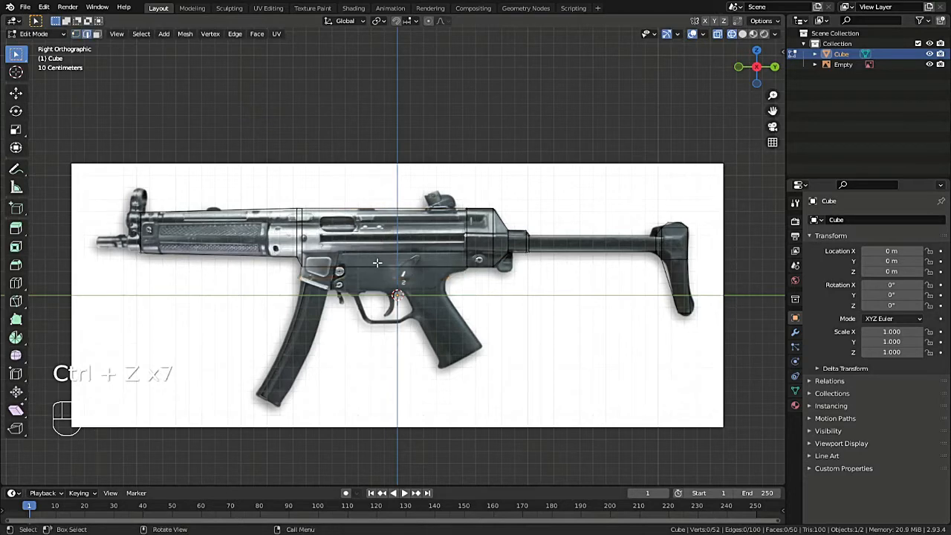
Extrude the receiver's underside down over the trigger housing and move its lower rear vertices forward along Y to the grip's back
left_click(385, 268)
key("e")
left_click(405, 306)
key("g")
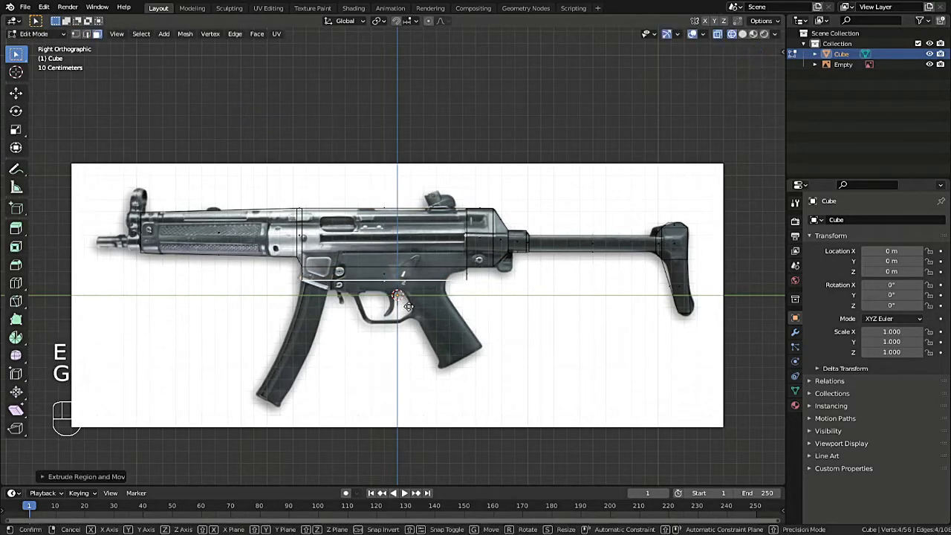
left_click(447, 301)
key("1")
left_click_drag(455, 273, 477, 286)
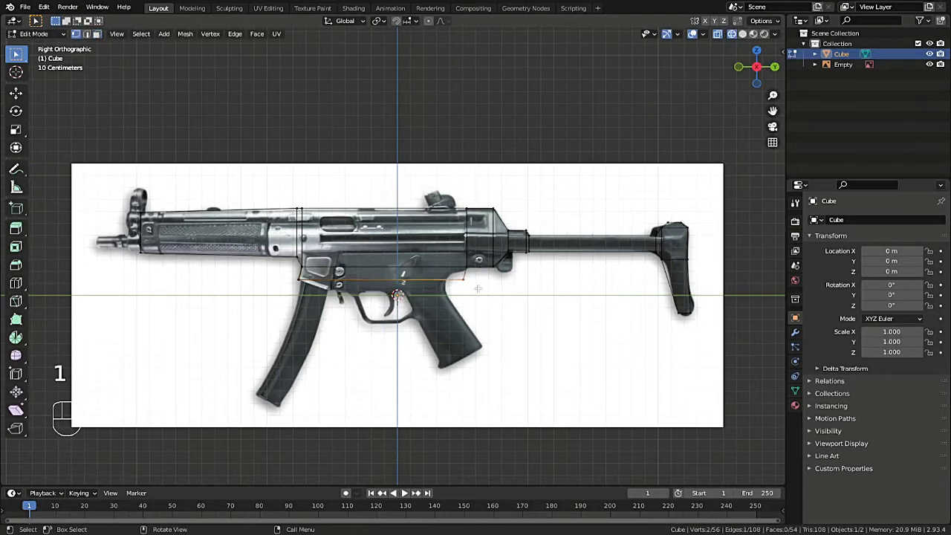
key("g")
key("y")
left_click(464, 287)
Add a vertical loop cut across the receiver at the magazine well's rear and slide its vertices on the receiver's lower seam into line
key("ctrl+r")
left_click(346, 264)
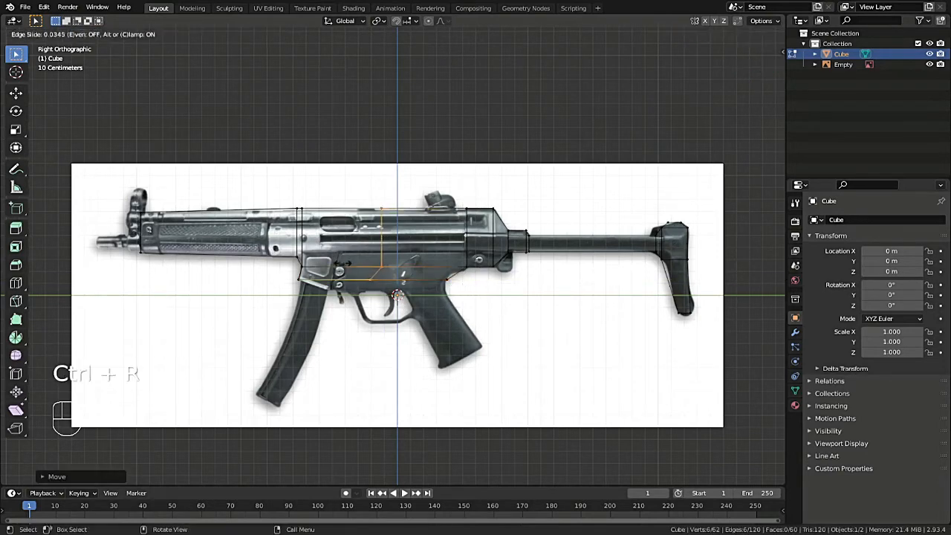
left_click(305, 262)
left_click_drag(328, 258, 360, 273)
key("g")
key("g")
left_click(361, 271)
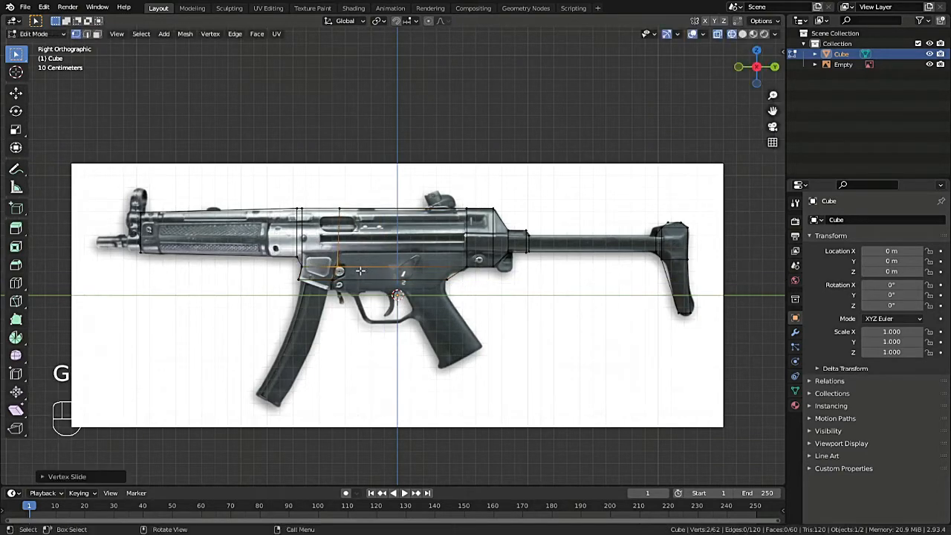
Extrude the magazine well's bottom face down and move it to the magazine's lower end
left_click_drag(295, 276, 350, 290)
key("e")
left_click(332, 324)
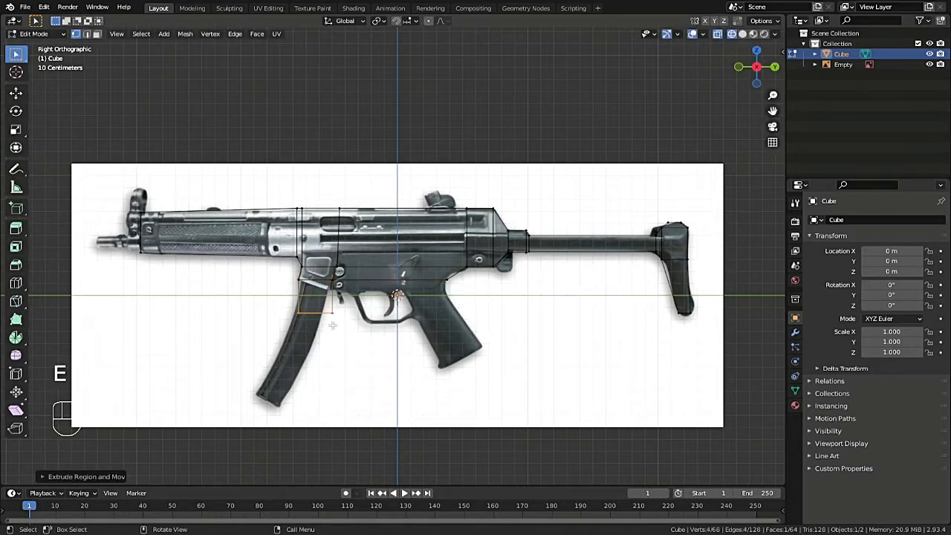
key("g")
left_click(288, 411)
Rotate the magazine's bottom face to its slanted base, then reposition and scale it to match the reference's width
key("r")
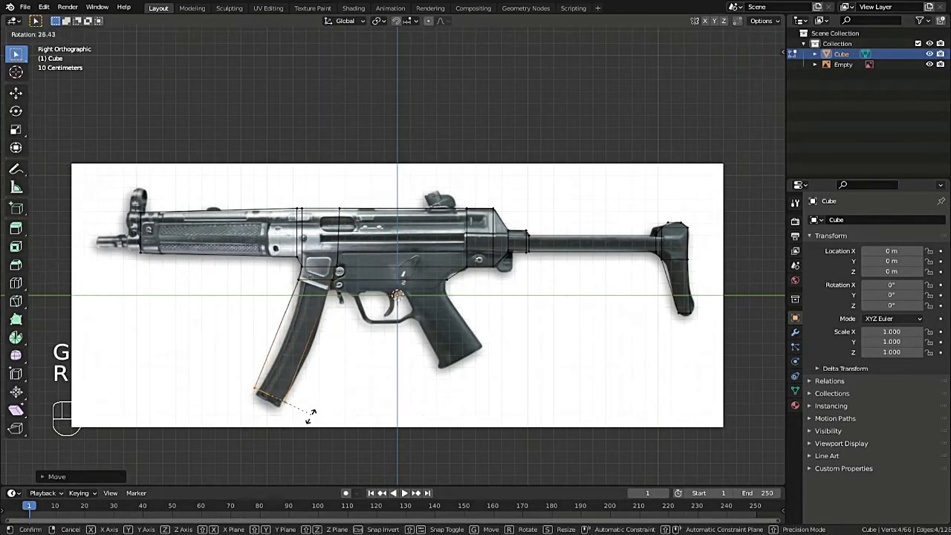
left_click(307, 414)
key("g")
left_click(308, 417)
key("s")
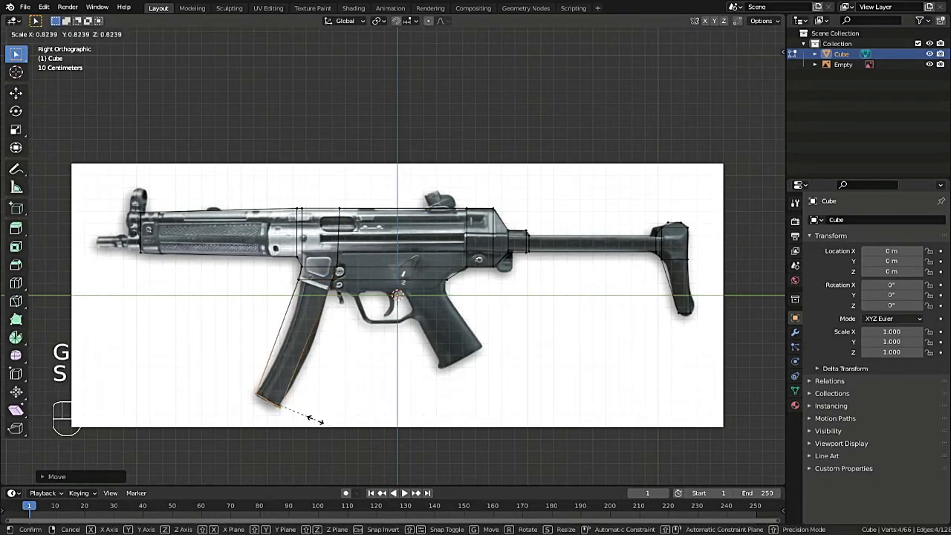
left_click(307, 416)
Add two loop cuts across the magazine and move their vertices to follow its curved outline
key("ctrl+r")
scroll(298, 343, "up", 1)
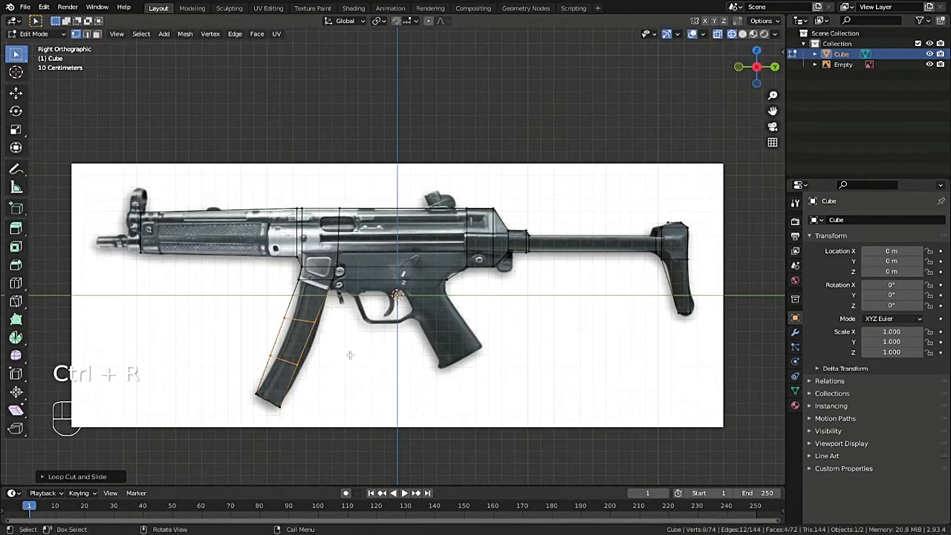
left_click(352, 355)
left_click(360, 356)
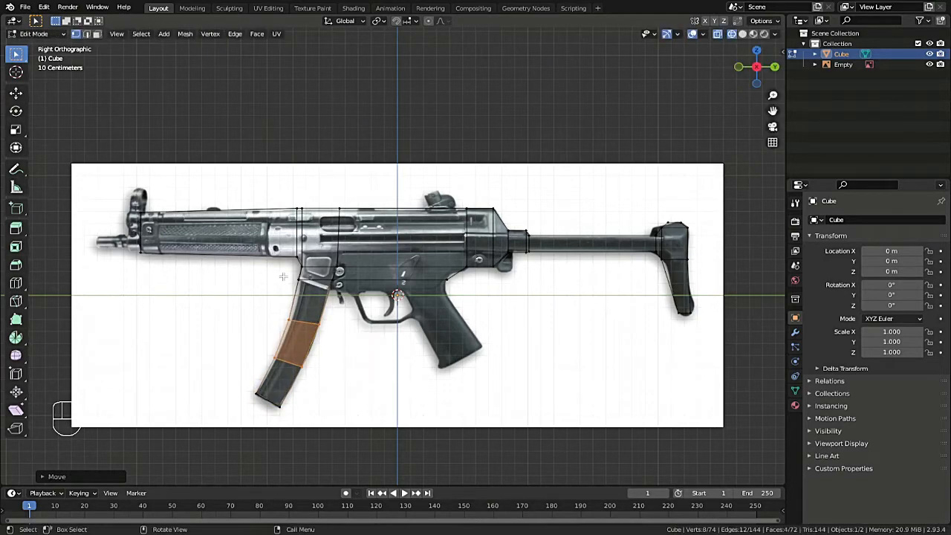
left_click_drag(283, 277, 287, 363)
key("g")
left_click(316, 310)
key("g")
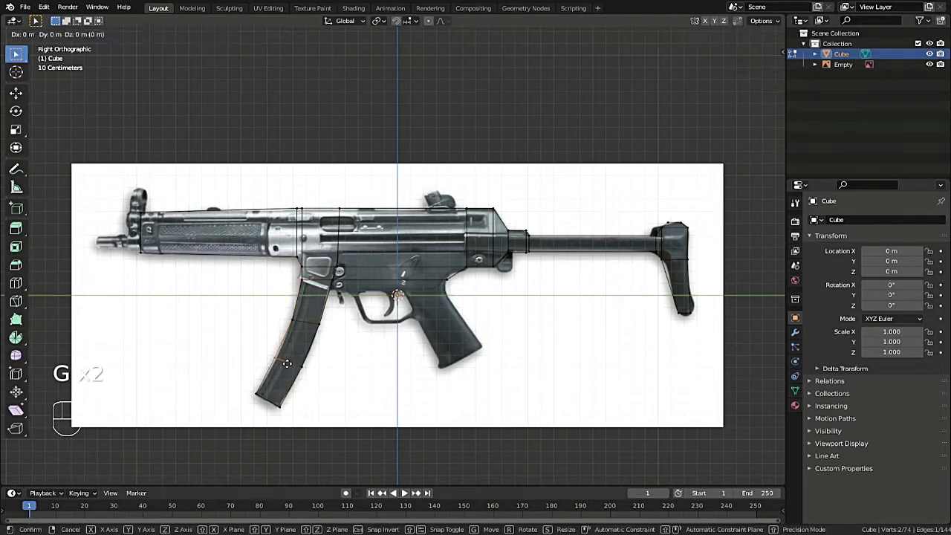
left_click(287, 363)
key("ctrl+r")
left_click(409, 262)
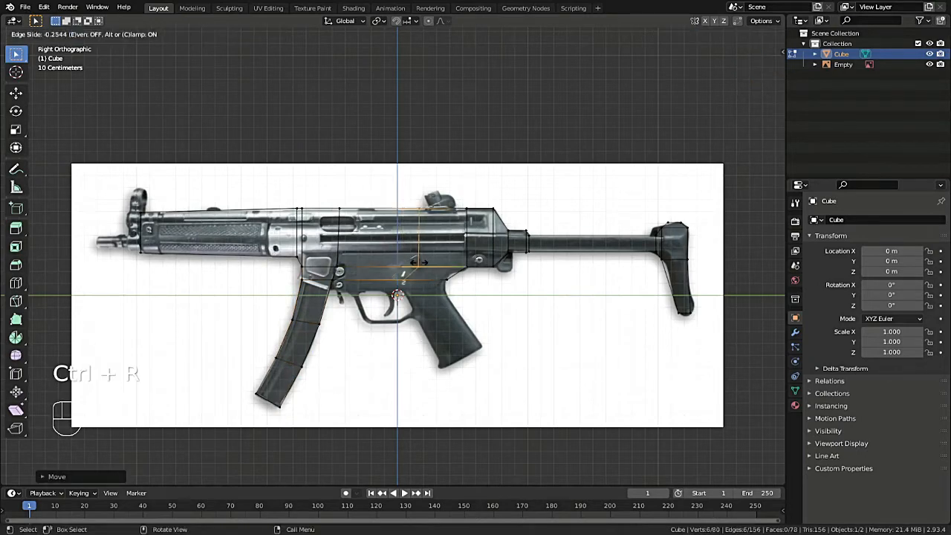
left_click(419, 262)
key("ctrl+z")
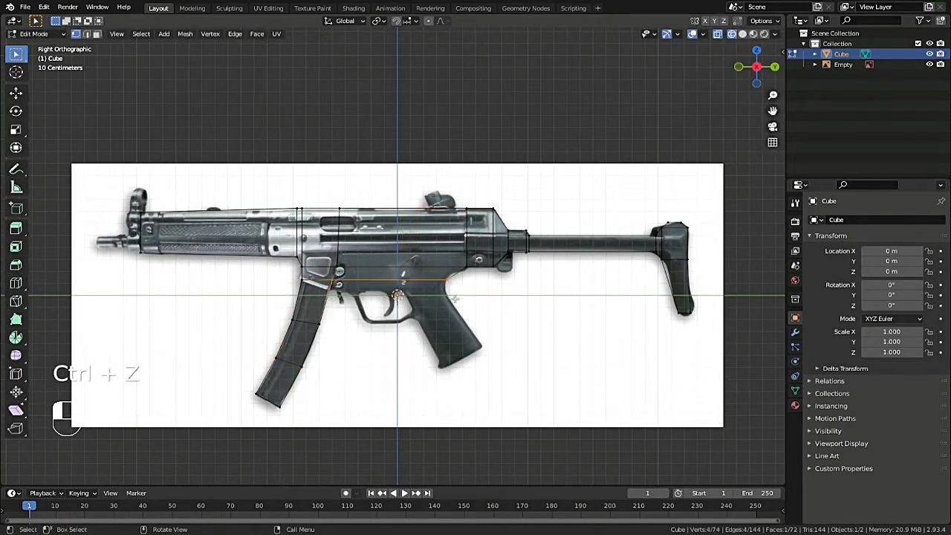
Extrude the trigger housing's underside down to its lower edge and scale the new face slightly inward
key("e")
left_click(394, 301)
key("s")
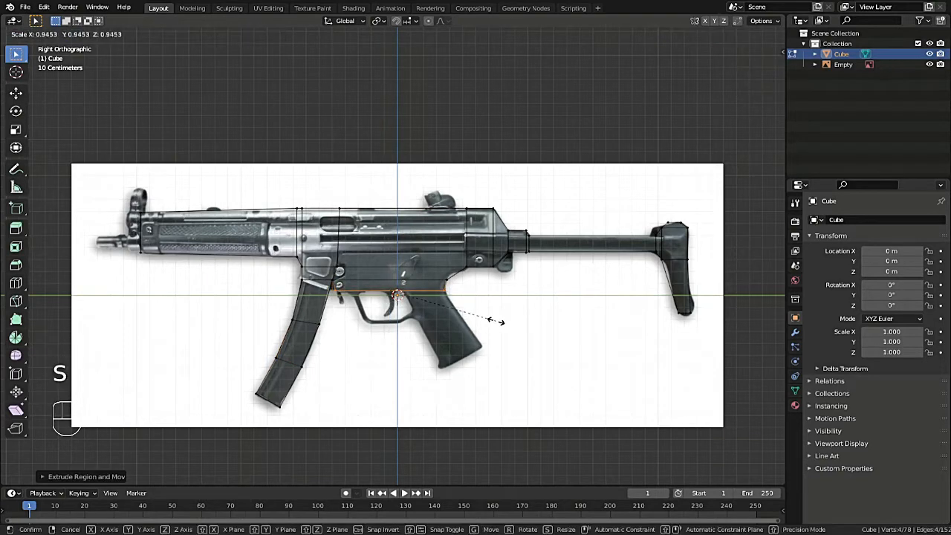
left_click(499, 321)
Add a vertical loop cut through the receiver and trigger housing and slide it forward to the grip's front edge
key("ctrl+r")
left_click(402, 282)
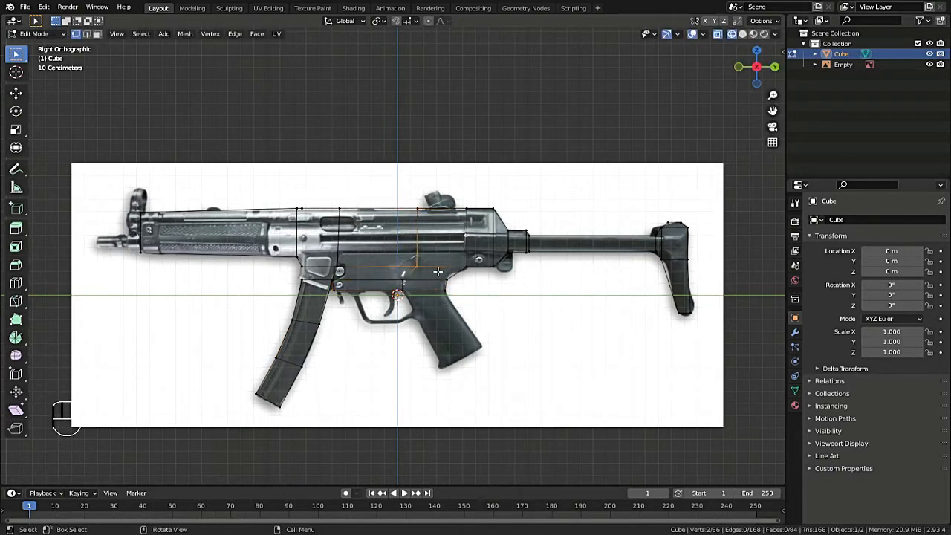
key("g")
key("g")
left_click(427, 259)
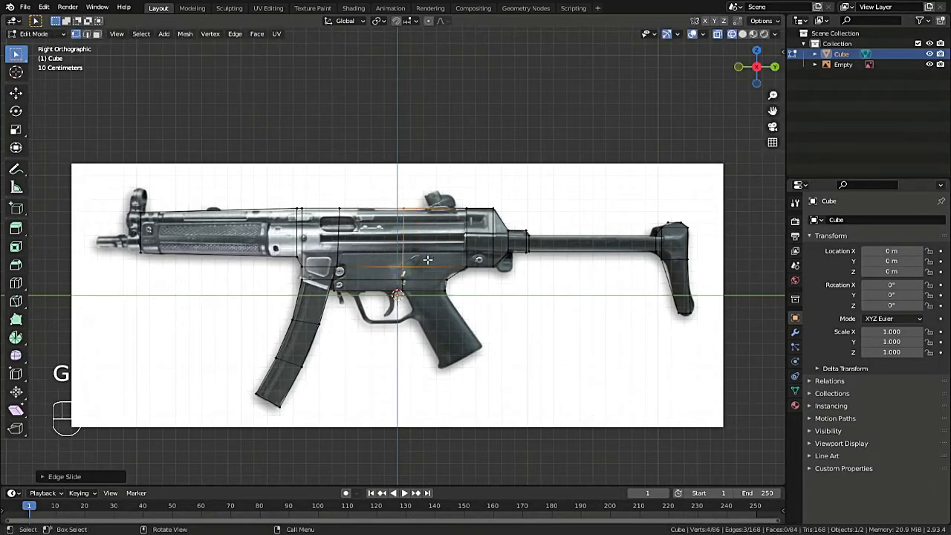
Extrude the underside above the grip downward and move the new face back and down along the slanted grip
left_click_drag(397, 287, 455, 303)
key("e")
key("g")
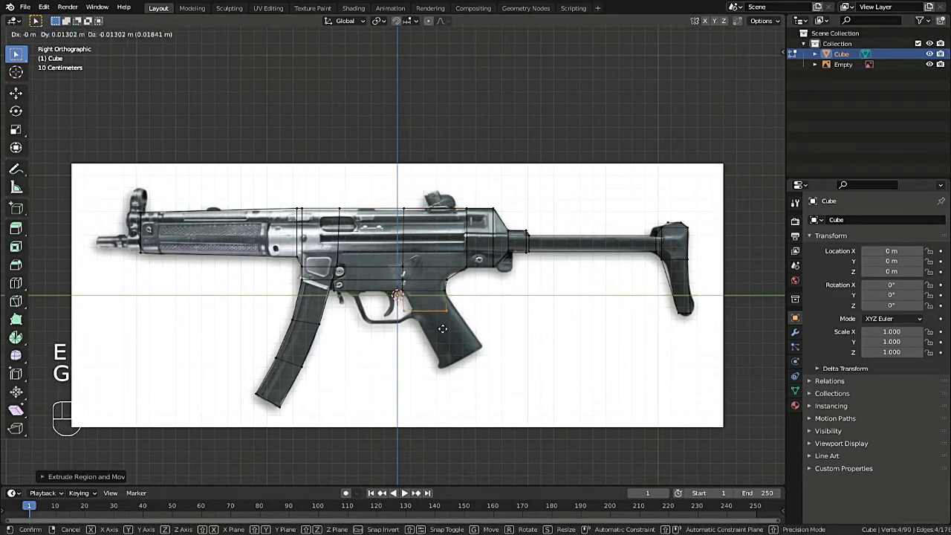
right_click(494, 366)
key("g")
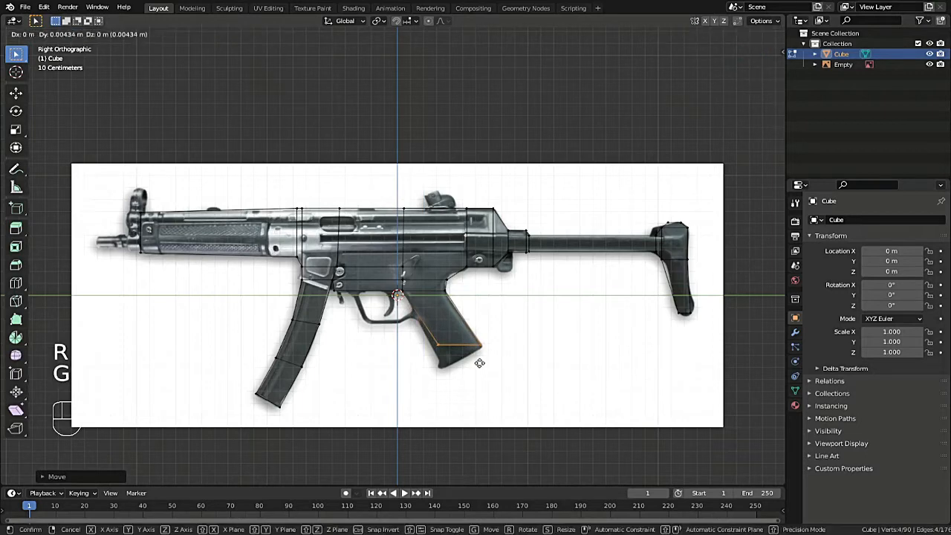
left_click(480, 363)
Move the grip's lower front vertices down to the reference's bottom corner and save the file
left_click_drag(428, 334, 452, 352)
key("g")
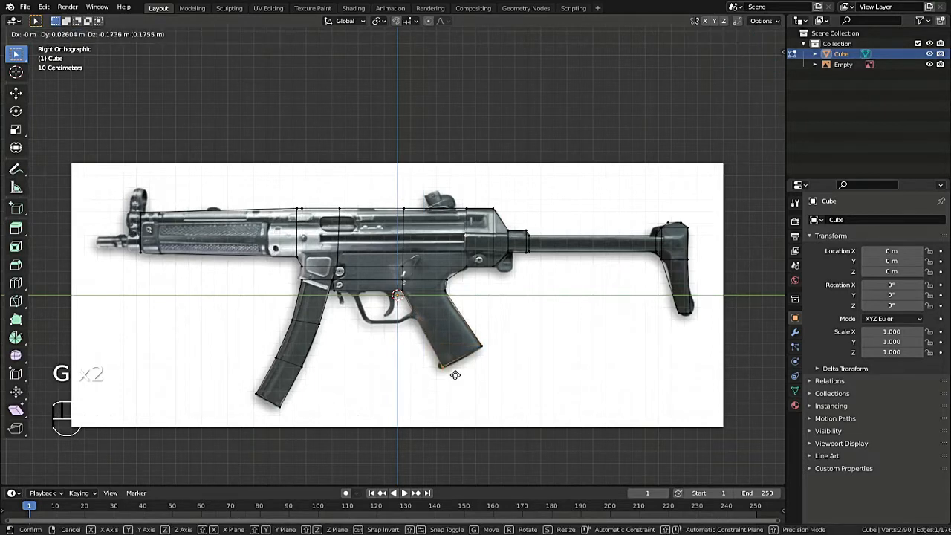
left_click(455, 376)
key("ctrl+s")
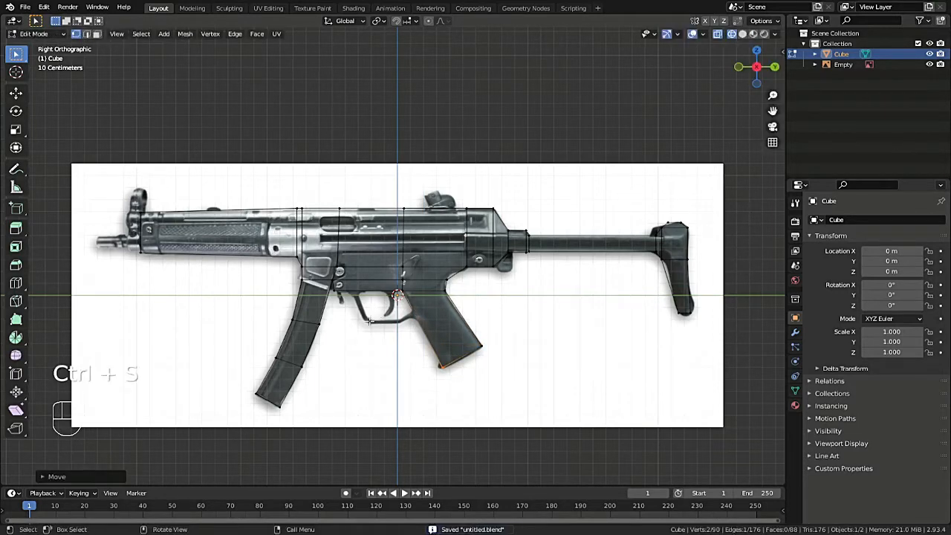
Add a cylinder as a separate object and set its vertices to 8
key("Tab")
key("shift+a")
mouse_move(325, 282)
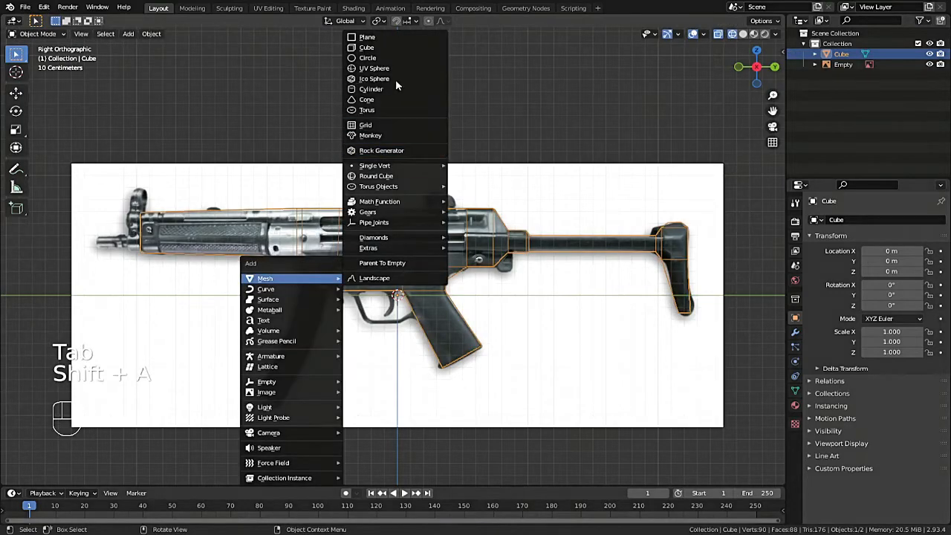
left_click(369, 90)
middle_click_drag(372, 185, 394, 257)
key("shift+z")
key("ctrl+s")
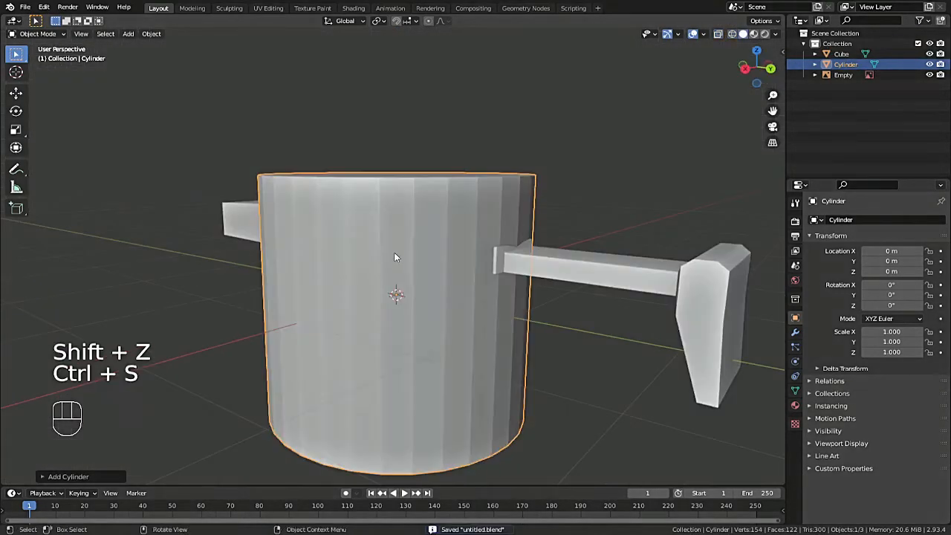
left_click(68, 476)
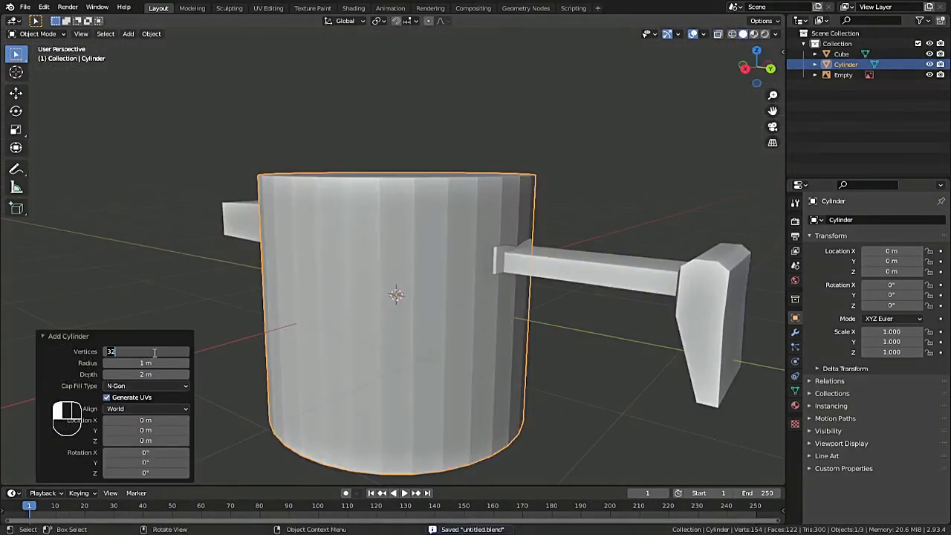
type("8")
key("Return")
Scale the cylinder's mesh uniformly by 0.242 and then by 0.305 in X and Y only
left_click_drag(755, 64, 530, 223)
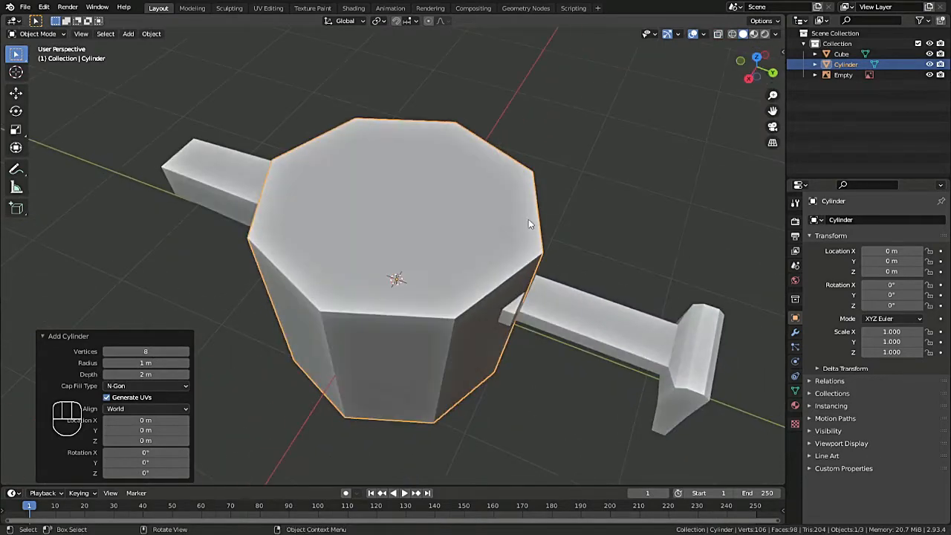
key("Tab")
key("s")
left_click(450, 290)
key("shift+z")
key("s")
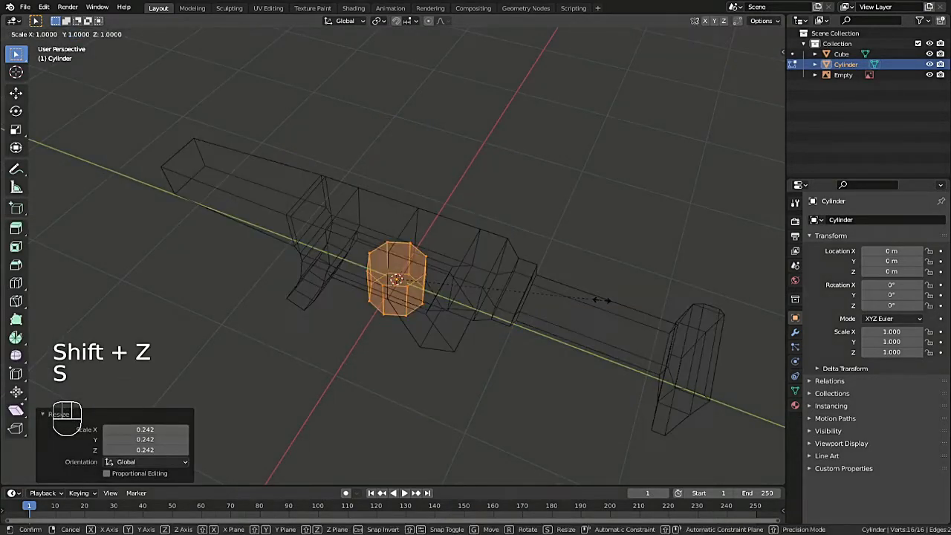
key("shift+z")
left_click(459, 289)
Rotate the cylinder's mesh 90° about the X axis in the right side view
left_click(753, 77)
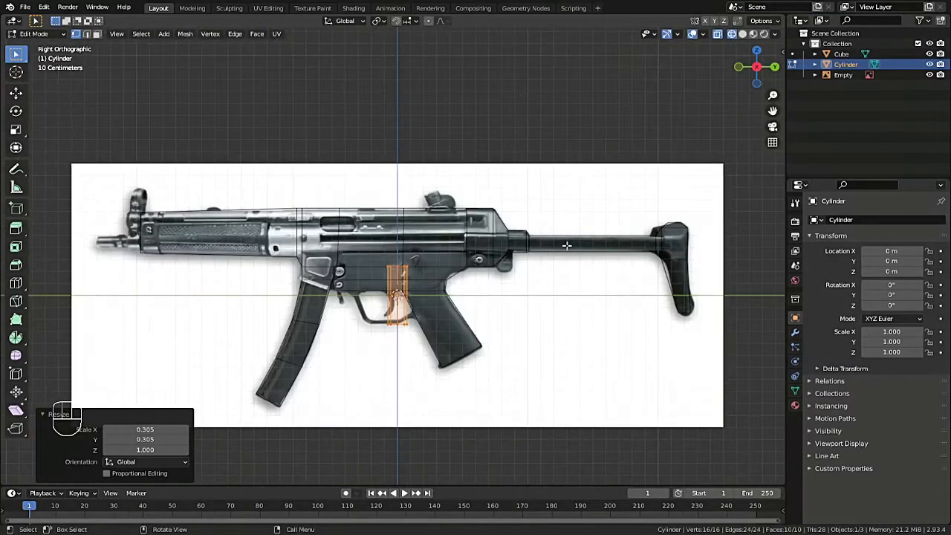
type("rx90")
left_click(571, 256)
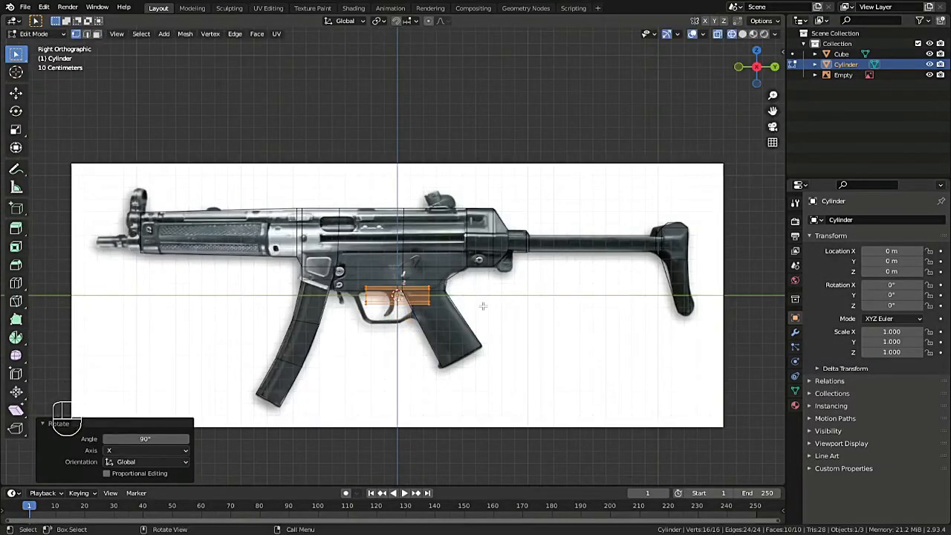
Move the cylinder -2.0831 m in Y and 0.44266 m in Z onto the muzzle, scale it down slightly and save
key("g")
left_click(211, 253)
key("s")
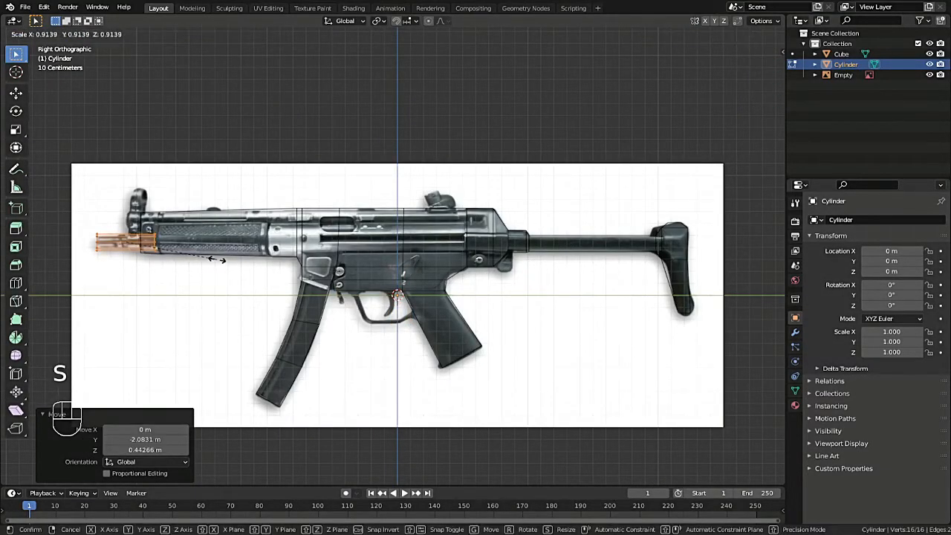
left_click(217, 259)
key("ctrl+s")
Select the gun body's entire mesh in Edit Mode and scale it by 0.538 along X
key("Tab")
key("shift+z")
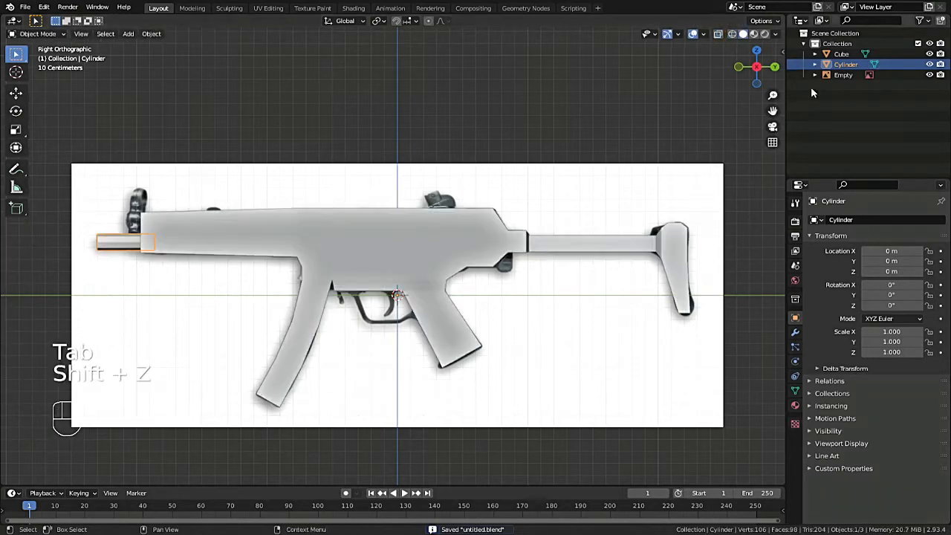
middle_click_drag(171, 243, 267, 253)
left_click(340, 259)
key("Tab")
key("a")
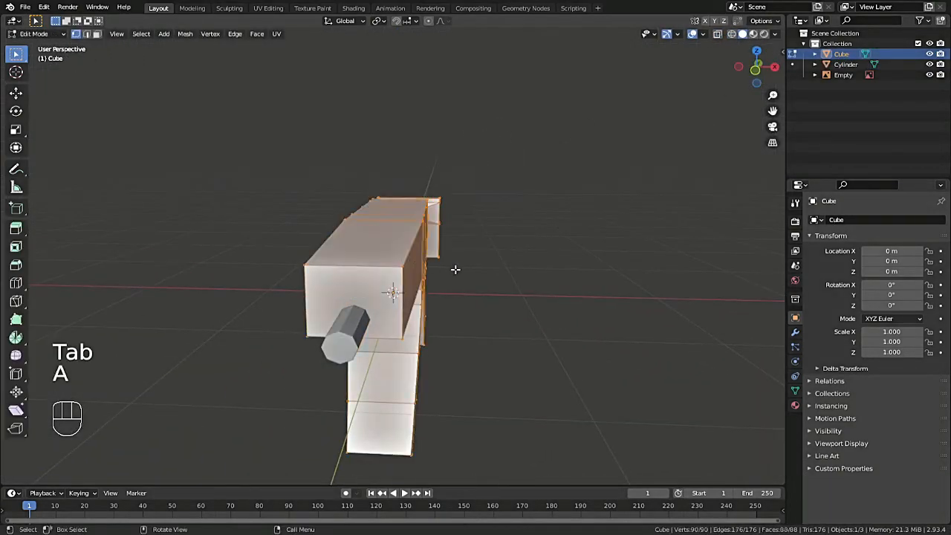
key("s")
key("x")
left_click(476, 269)
Select all faces of the stock's butt, save the file and narrow the butt along X
scroll(476, 270, "down", 3)
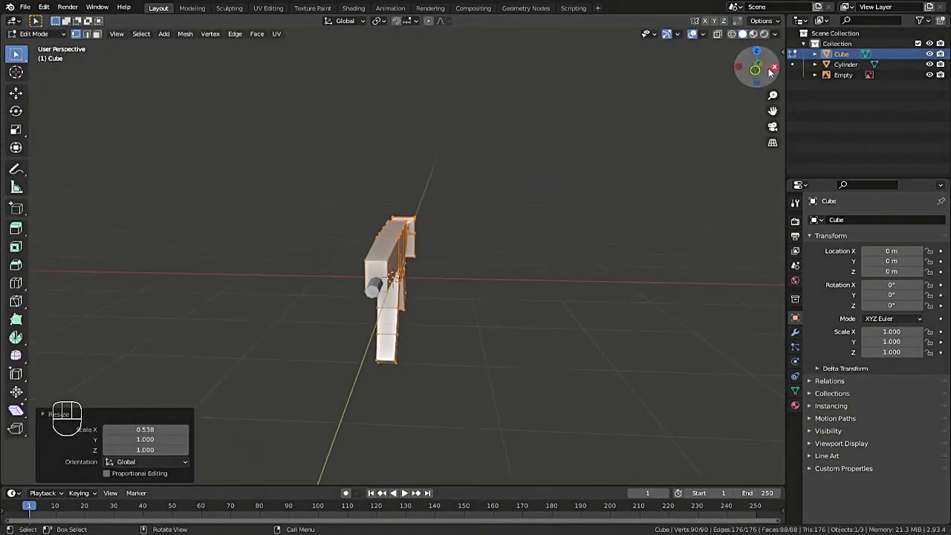
left_click_drag(760, 68, 572, 79)
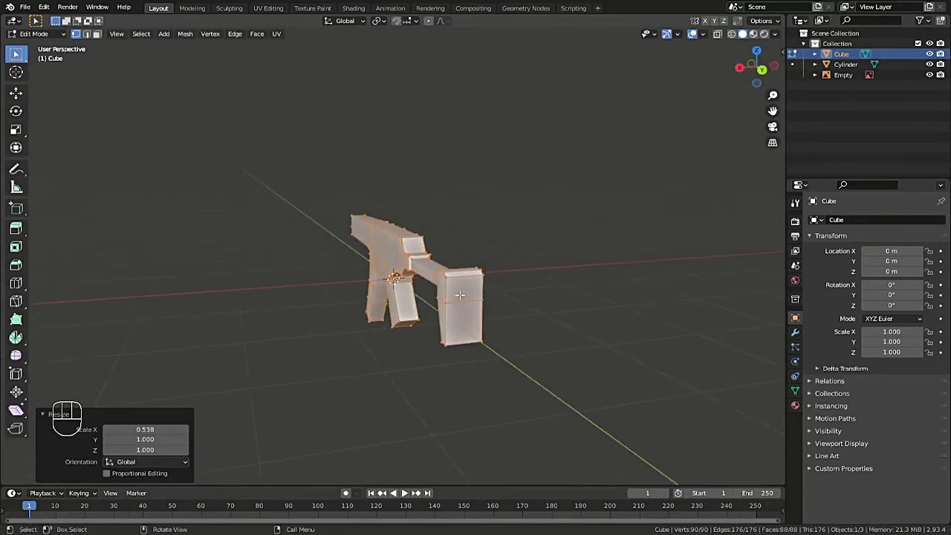
key("3")
key("shift+z")
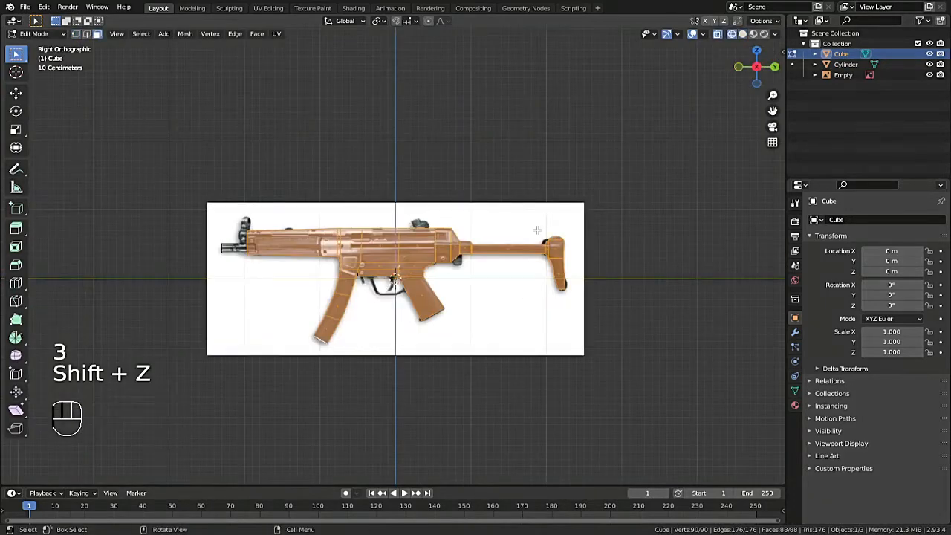
key("KP_Decimal")
key("shift+z")
key("ctrl+s")
mouse_move(584, 206)
middle_mouse_down()
mouse_move(401, 230)
mouse_move(658, 197)
middle_mouse_up()
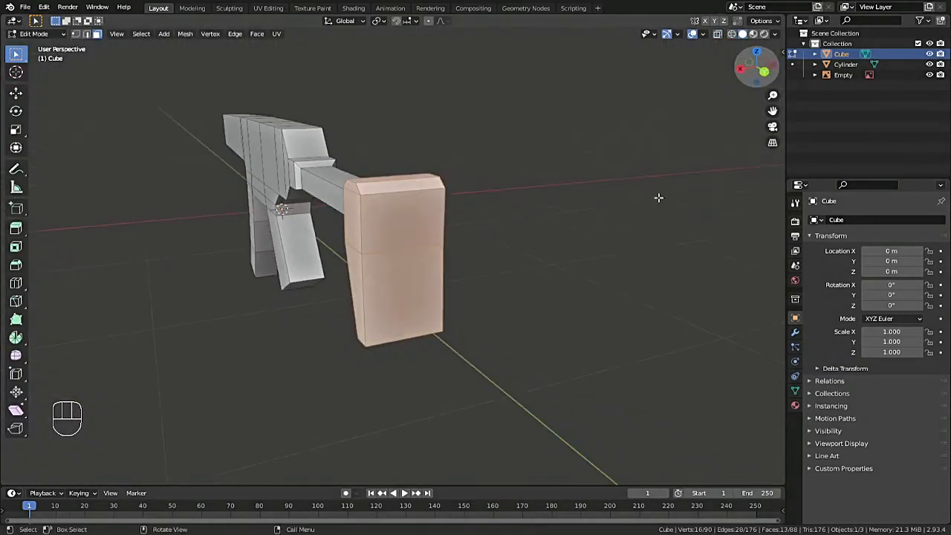
key("s")
key("x")
left_click(581, 221)
Scale the stock's butt by 0.968 along X and save the file
middle_click_drag(312, 175, 484, 206)
key("s")
key("x")
left_click(482, 208)
scroll(481, 216, "down", 5)
key("ctrl+s")
left_click_drag(755, 71, 580, 49)
left_click_drag(773, 111, 884, 152)
scroll(455, 238, "up", 4)
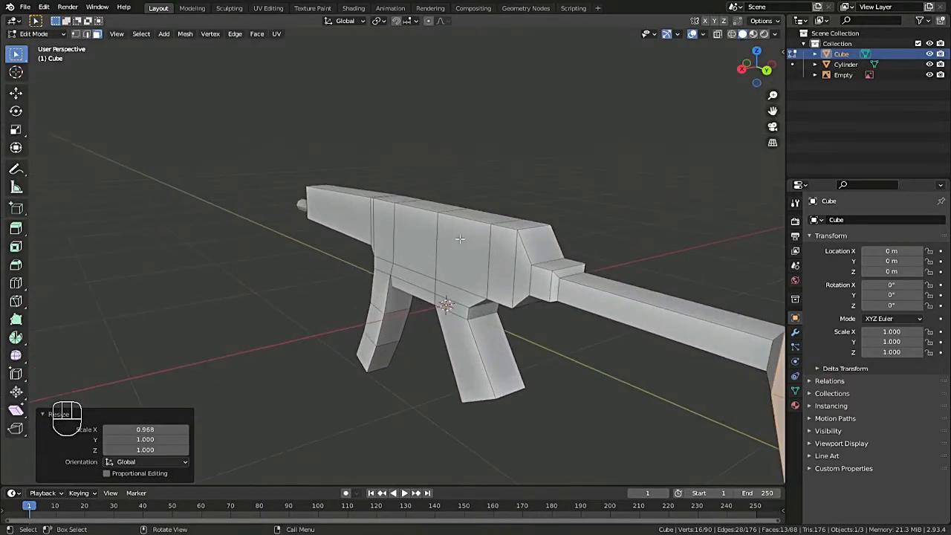
Save the file, select the handguard's loop of side faces and scale it by 0.941 in X and Z with Y locked
mouse_move(757, 70)
left_mouse_down()
mouse_move(804, 70)
mouse_move(754, 64)
left_mouse_up()
key("a")
key("KP_Decimal")
left_click(484, 260)
key("ctrl+s")
scroll(325, 223, "up", 4)
left_click(425, 240, "alt")
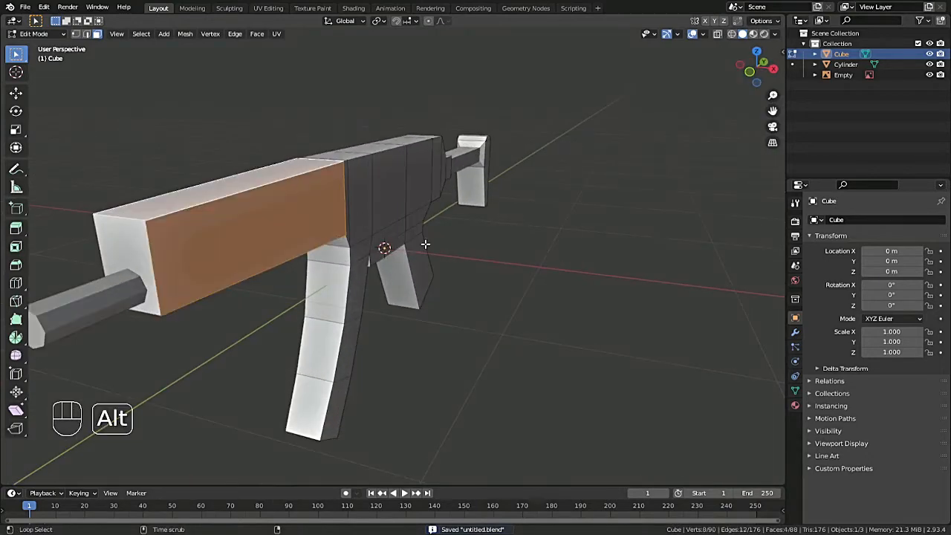
key("s")
key("shift+y")
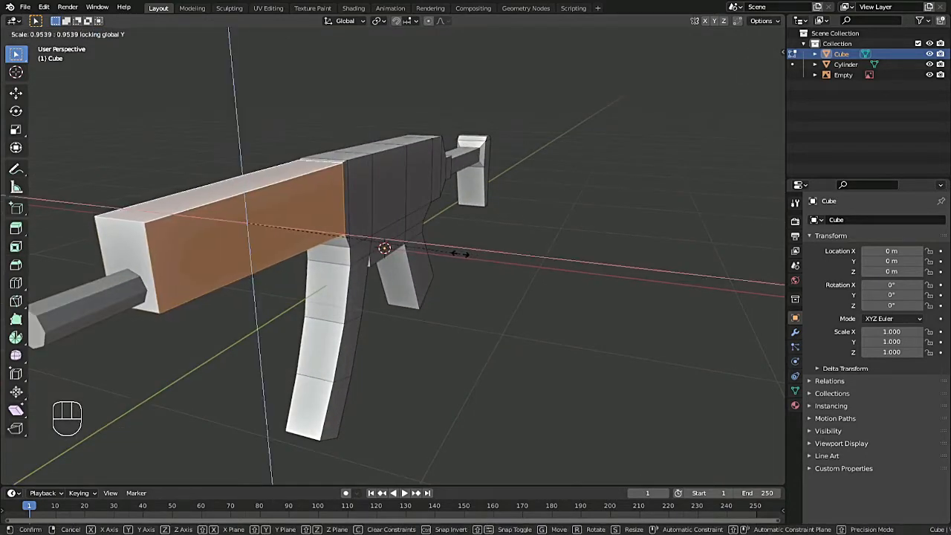
left_click(384, 248)
Select the pistol grip's faces without the band above it and scale them in X and Y with Z locked
middle_click_drag(385, 248, 374, 242)
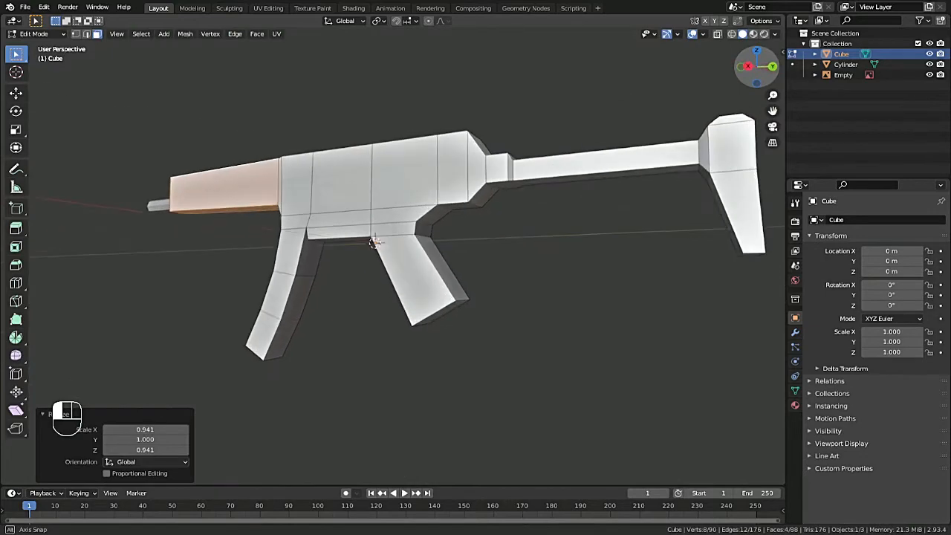
scroll(374, 242, "up", 4)
left_click(474, 328)
key("ctrl+KP_Add")
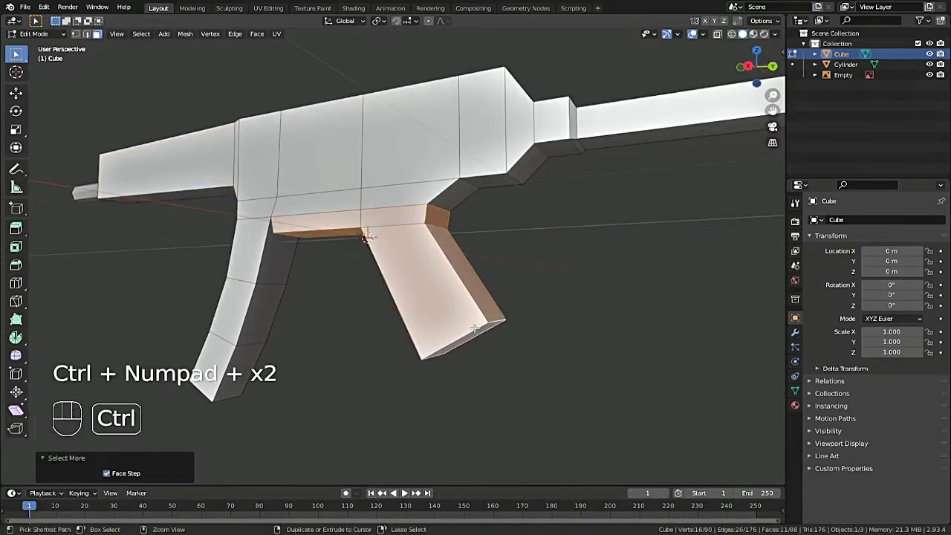
mouse_move(754, 69)
left_mouse_down()
mouse_move(833, 49)
mouse_move(754, 69)
left_mouse_up()
left_click(425, 211, "alt+shift")
key("s")
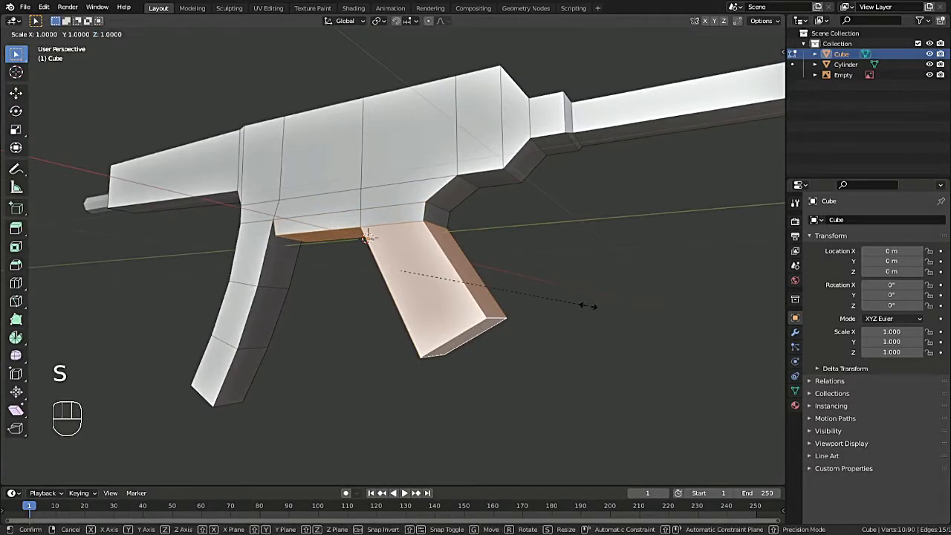
key("shift+z")
left_click(580, 304)
Save the file and return to Object Mode
mouse_move(754, 69)
left_mouse_down()
mouse_move(777, 82)
mouse_move(816, 80)
mouse_move(778, 86)
mouse_move(721, 75)
mouse_move(755, 67)
mouse_move(740, 68)
left_mouse_up()
key("s")
right_click(605, 325)
key("ctrl+s")
scroll(359, 202, "down", 5)
key("Tab")
key("ctrl+s")
Add two vertical loop cuts through the receiver above the trigger guard's front end, sliding the first by a factor of 0.230
scroll(278, 272, "up", 8)
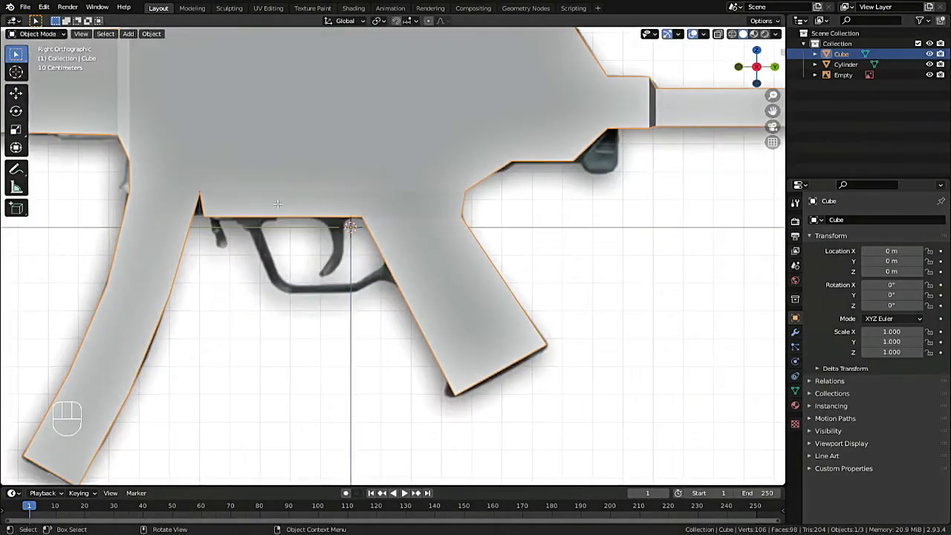
key("Tab")
key("ctrl+r")
left_click(258, 208)
left_click(242, 203)
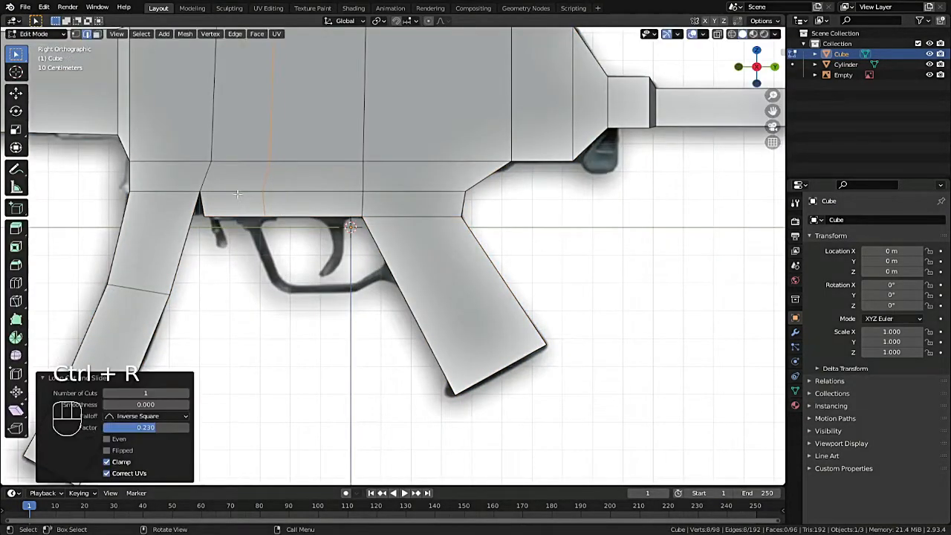
key("ctrl+r")
left_click(237, 191)
left_click(239, 190)
In wireframe shading, extrude the underside face between the new cuts slightly downward, scale it by 0.746 and align it with the trigger guard's root
key("shift+z")
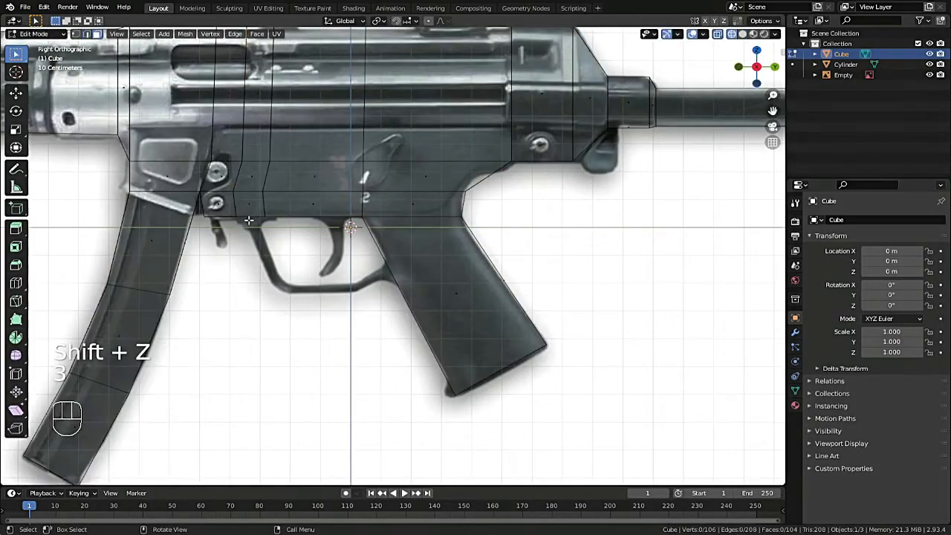
key("e")
left_click(282, 250)
key("s")
left_click(268, 252)
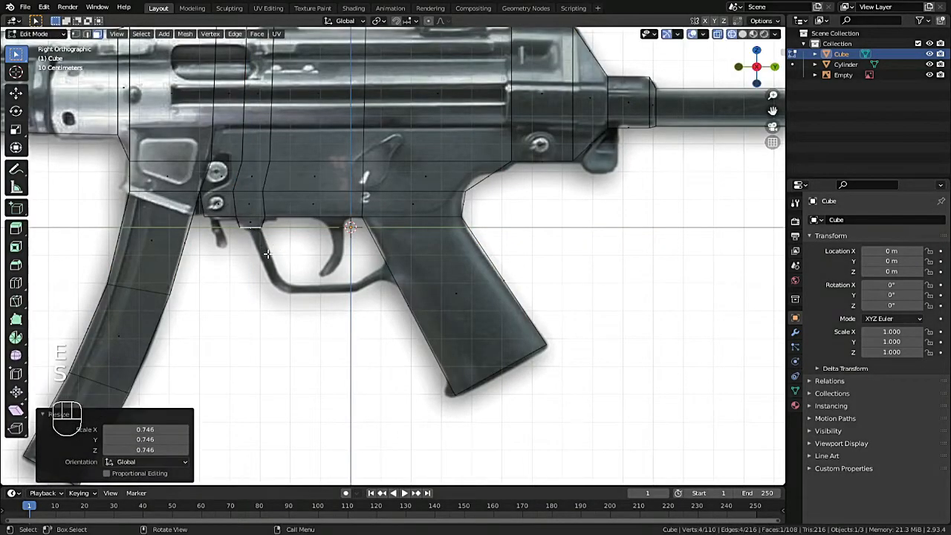
scroll(263, 251, "up", 3)
left_click_drag(774, 111, 773, 112)
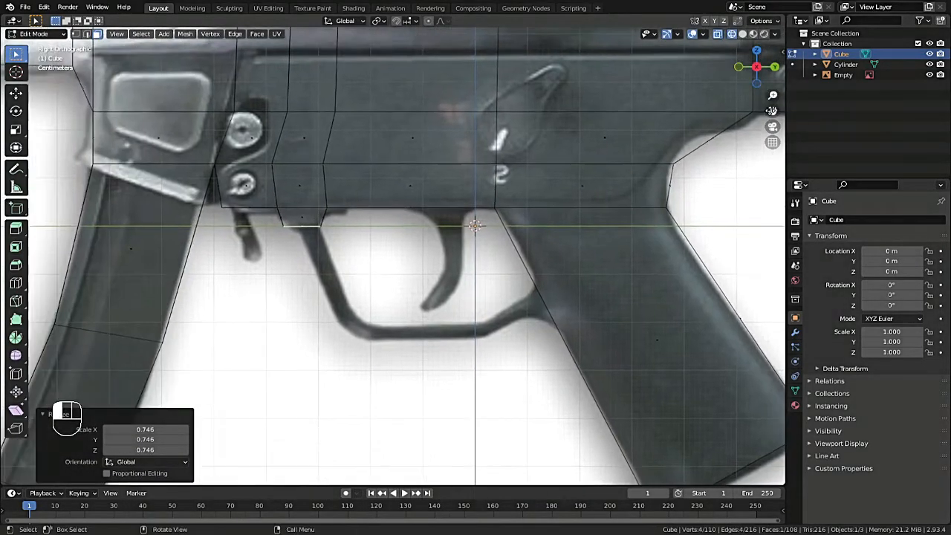
key("s")
left_click(339, 260)
key("g")
left_click(327, 253)
Extrude the guard's front leg 0.1018 m, then move, rotate and scale its end face by 0.650 to follow the reference
key("e")
left_click(359, 329)
key("g")
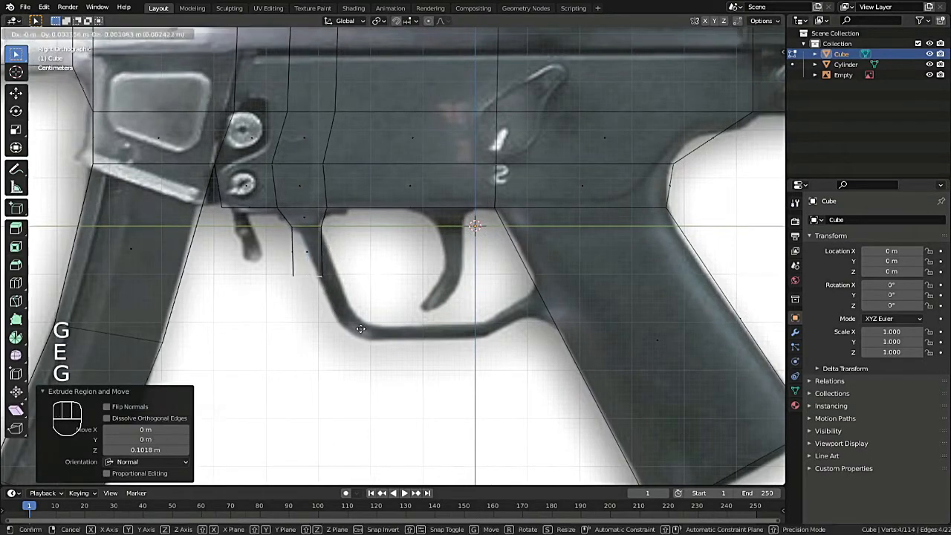
key("r")
key("s")
key("g")
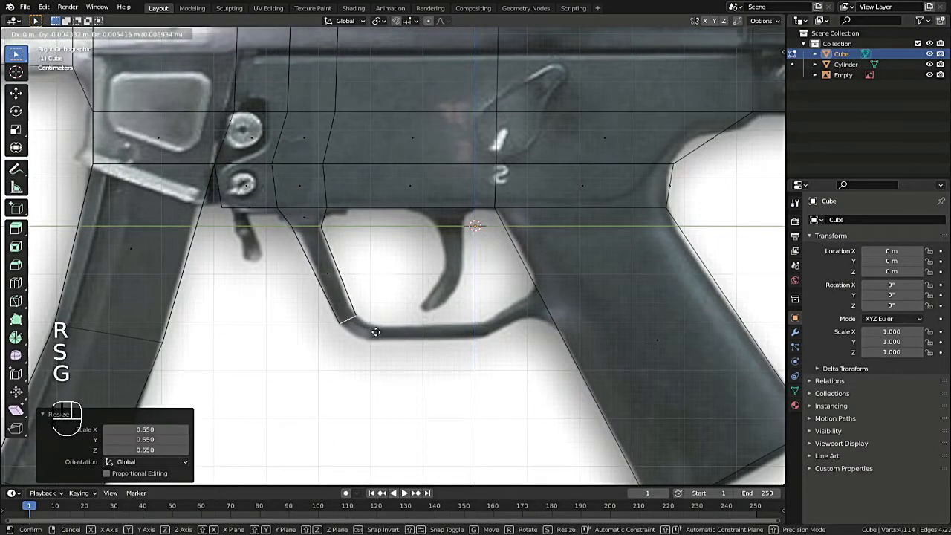
left_click(366, 334)
key("r")
left_click(369, 336)
Extrude the guard's lower front corner, move it 0.01083 m in Y and 0.004332 m in Z, and rotate and scale its end face
key("e")
left_click(393, 348)
key("g")
left_click(438, 358)
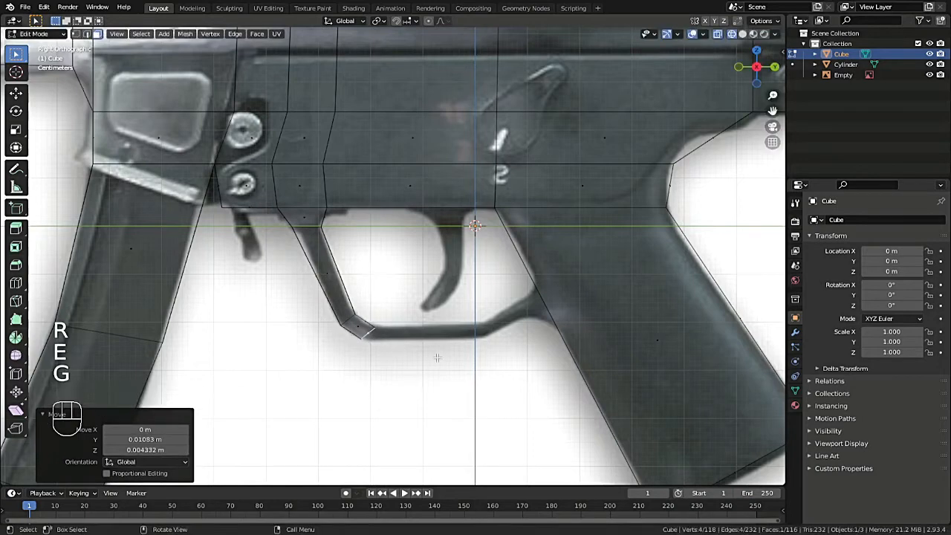
key("r")
left_click(426, 342)
key("s")
left_click(404, 347)
Extrude the guard's lower bar 0.14384 m toward the grip and move, rotate and scale its end face to the rear bend
key("e")
left_click(476, 352)
key("g")
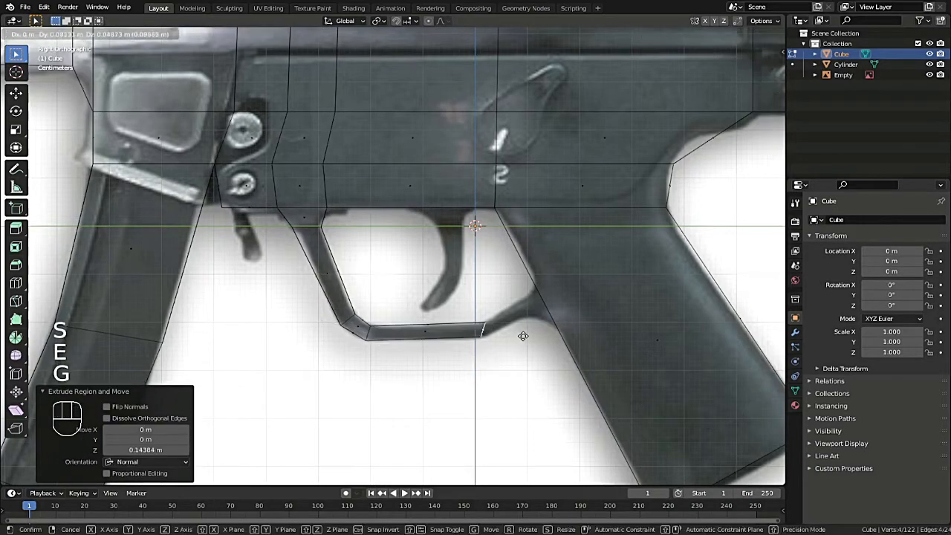
left_click(556, 352)
key("r")
left_click(546, 343)
key("s")
left_click(542, 340)
Extrude the guard's rear end 0.076454 m and another 0.045835 m into the pistol grip, enlarging the final face to match the grip's edge
key("e")
left_click(553, 338)
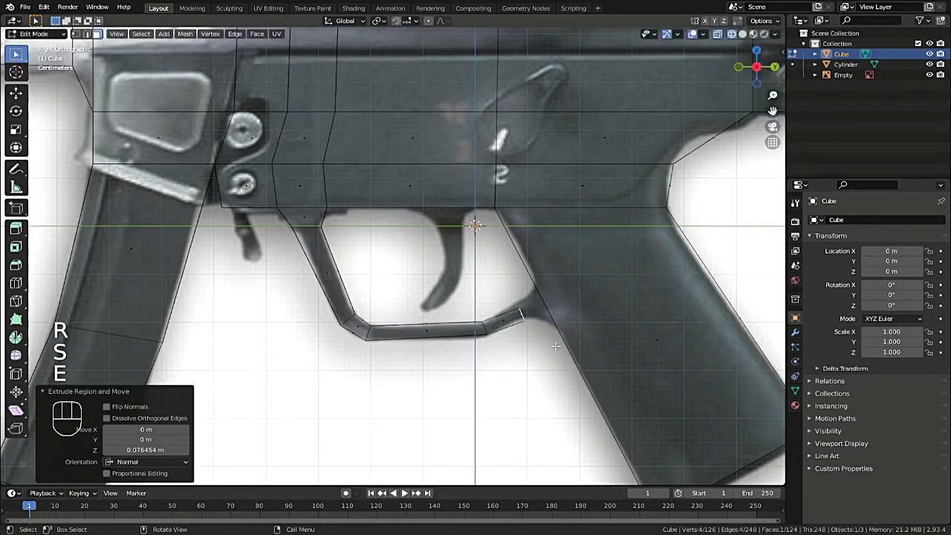
key("g")
left_click(563, 338)
key("e")
left_click(564, 329)
key("s")
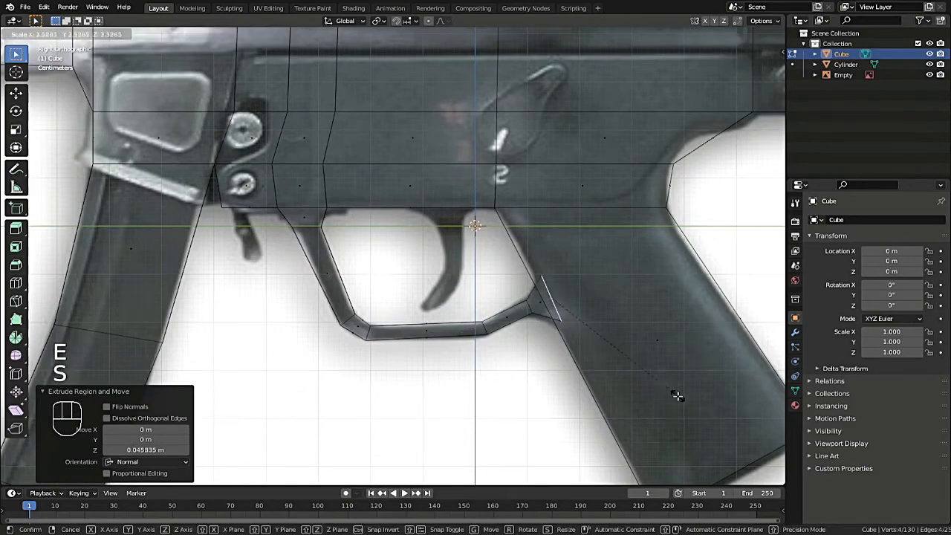
left_click(680, 401)
key("g")
scroll(508, 323, "down", 4)
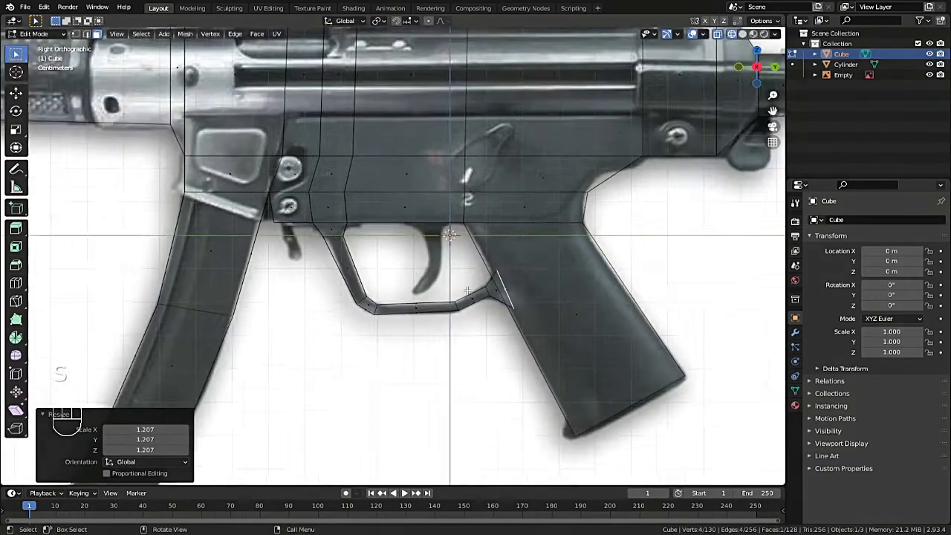
In solid shading, scale the trigger guard's grip-side end face and its two rear edge loops along X
key("shift+z")
middle_click_drag(462, 256, 544, 275)
key("s")
key("x")
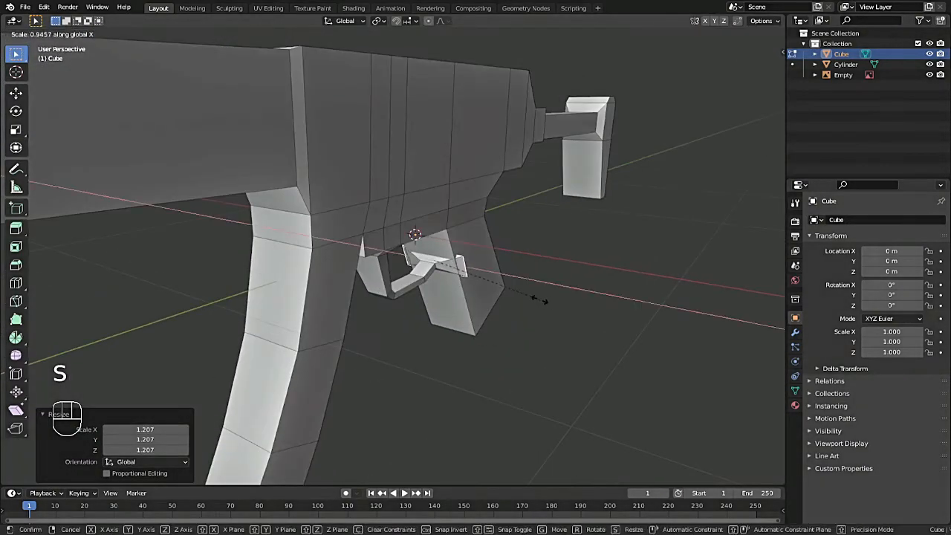
scroll(509, 295, "up", 3)
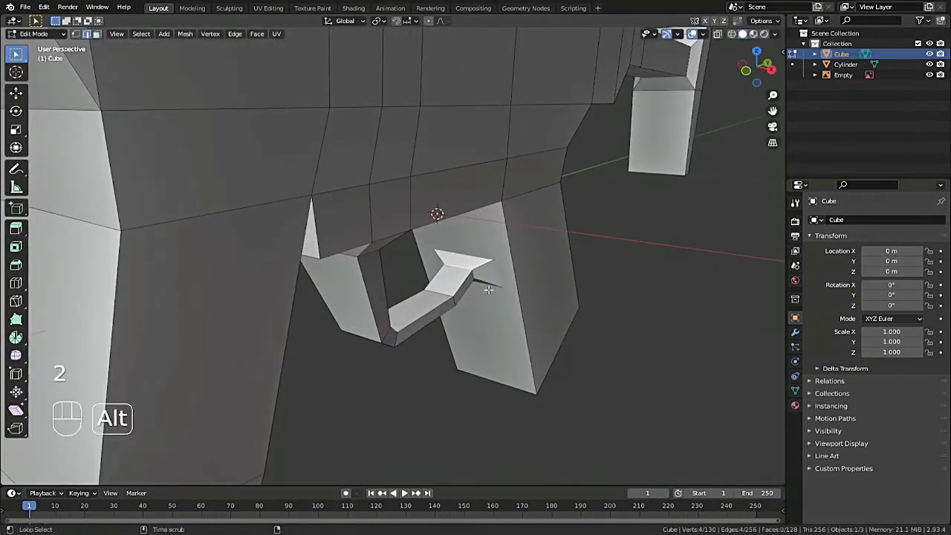
left_click(554, 312)
left_click(454, 301, "alt")
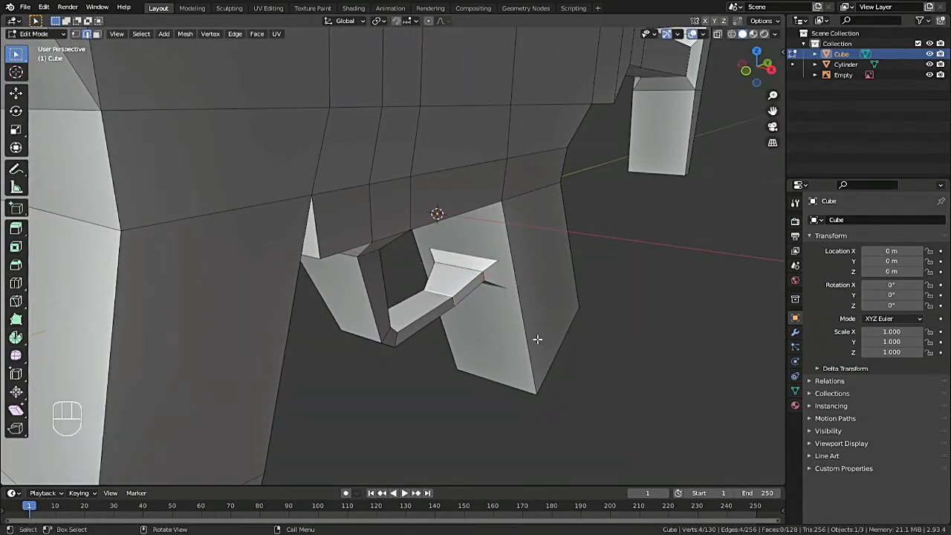
key("s")
key("x")
left_click(558, 347)
From the bottom view, select the two edge loops at the guard's front corner and scale them by 1.380 along X
scroll(514, 298, "down", 4)
left_click_drag(750, 69, 765, 6)
left_click(758, 73)
scroll(460, 254, "up", 3)
left_click(397, 236, "alt")
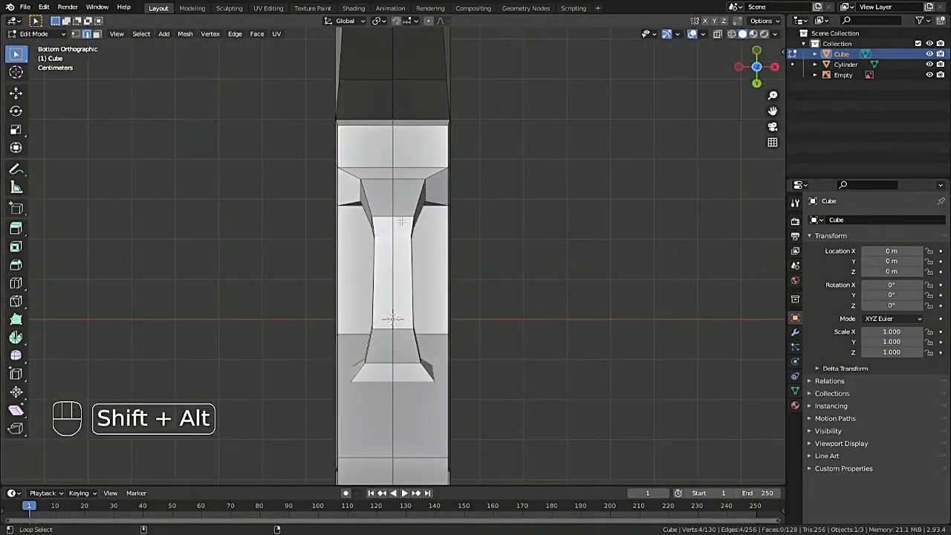
left_click(399, 216, "alt+shift")
key("s")
left_click(581, 270)
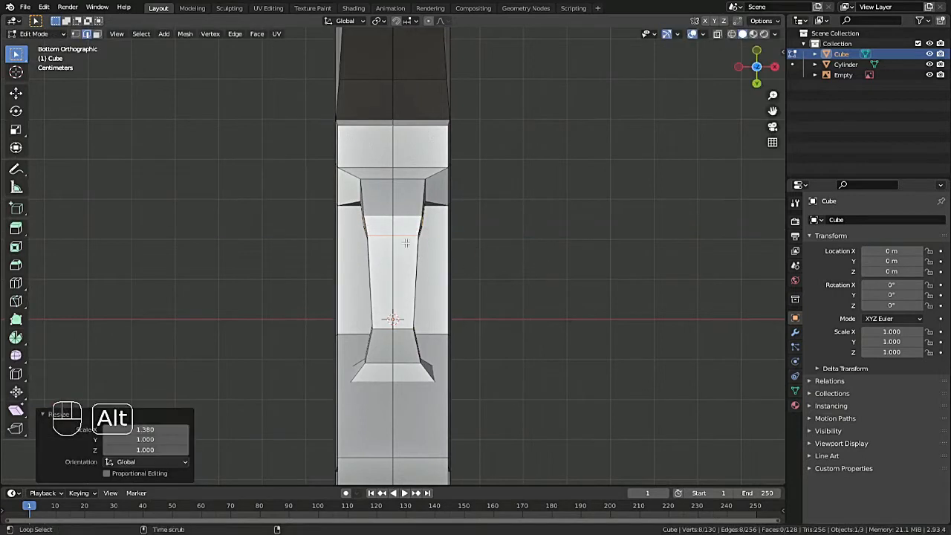
Scale the edge loops at the front and rear ends of the guard's lower bar along X to even out its width
left_click(406, 236, "alt")
key("s")
key("x")
left_click(514, 281)
left_click(405, 329, "alt")
key("s")
key("x")
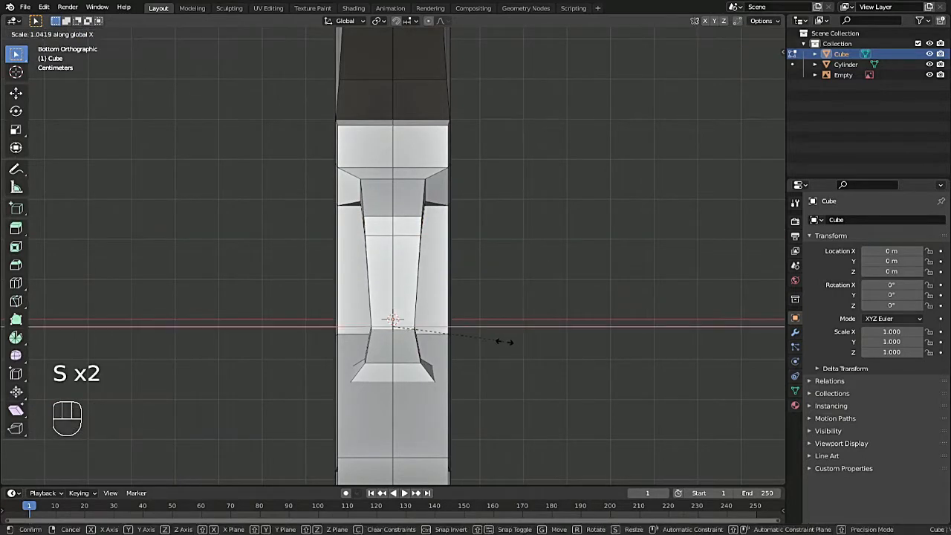
left_click(536, 343)
Scale the guard's edge loop nearest the pistol grip by 1.061 along X and save the file
left_click(407, 363, "alt")
key("s")
key("x")
left_click(511, 372)
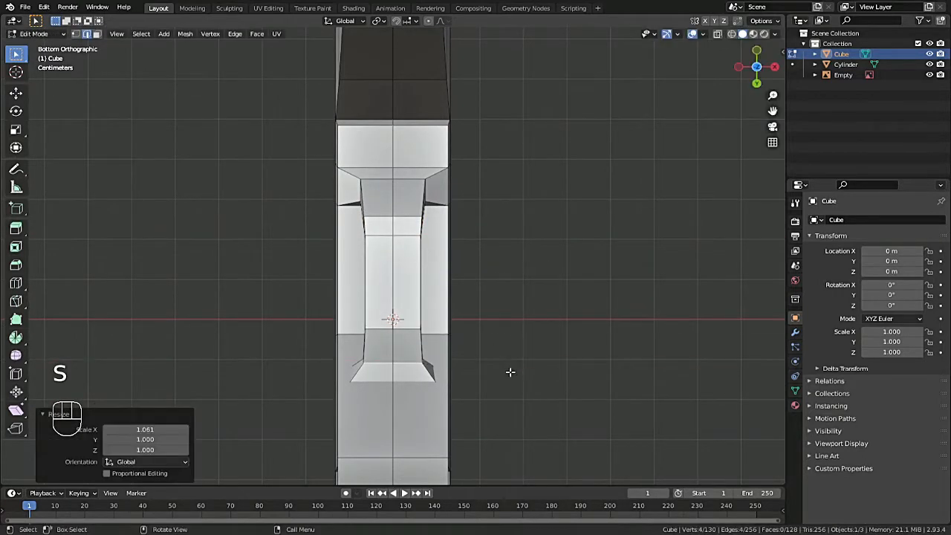
scroll(459, 353, "down", 3)
left_click(411, 329, "alt")
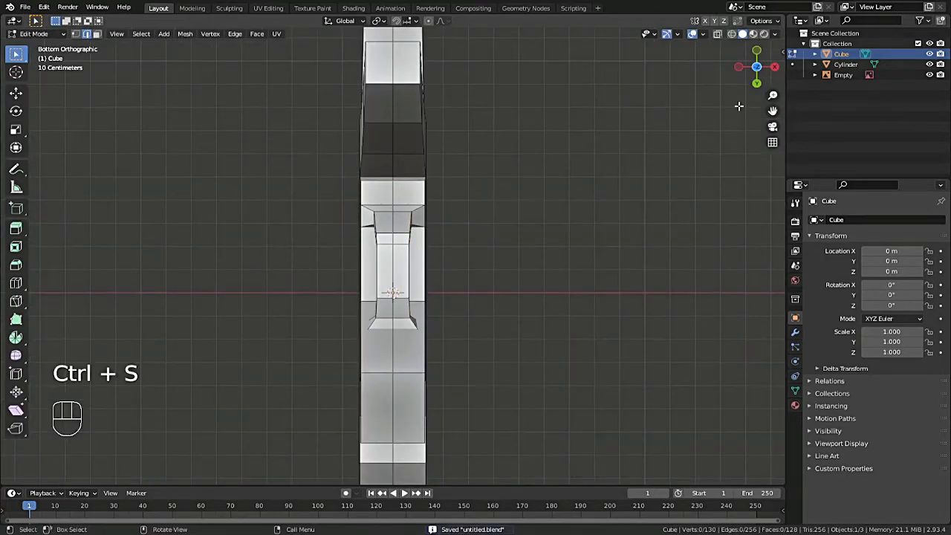
left_click_drag(760, 68, 761, 67)
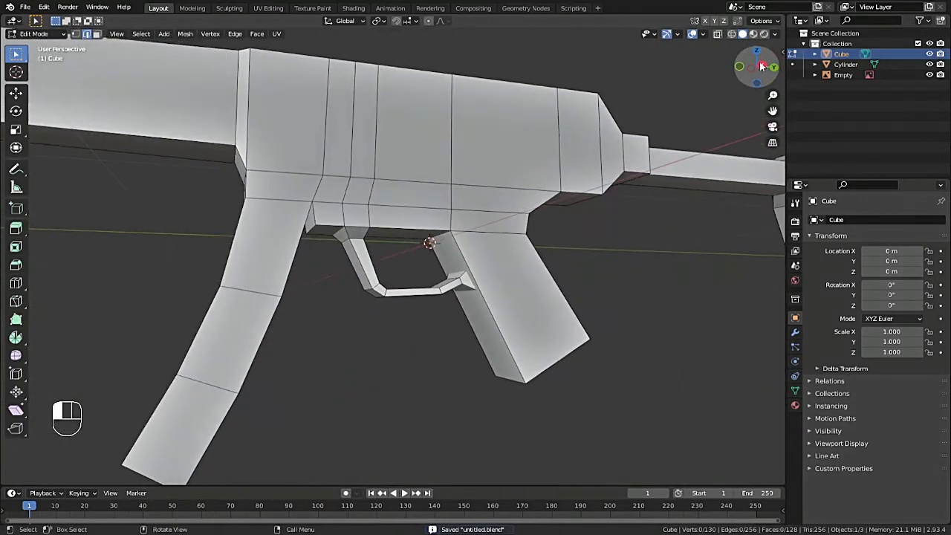
In the right-side wireframe view, add a new cube object for the trigger and scale its mesh by 0.137
left_click(761, 66)
key("shift+z")
scroll(454, 243, "up", 4)
key("Tab")
scroll(452, 248, "down", 6)
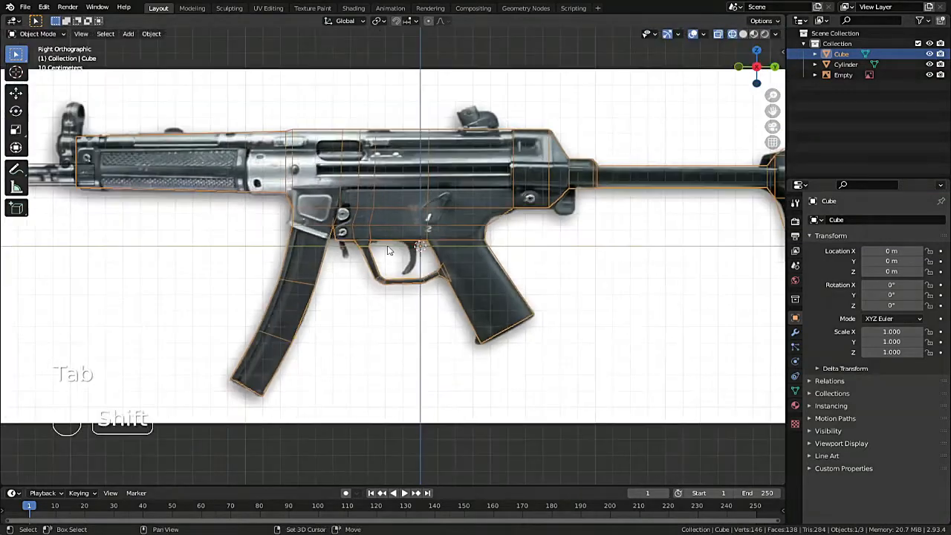
key("shift+a")
left_click(437, 257)
key("Tab")
key("s")
left_click(446, 257)
scroll(429, 276, "up", 5)
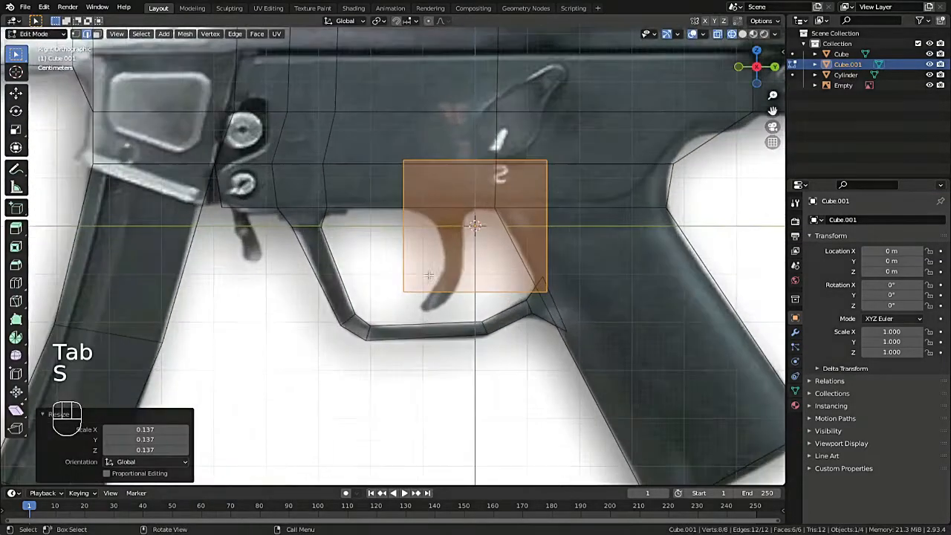
Move the small cube -0.059564 m in Y and -0.035738 m in Z over the trigger, save, and scale it by 0.246 along Y
key("g")
left_click(550, 263)
key("ctrl+s")
key("s")
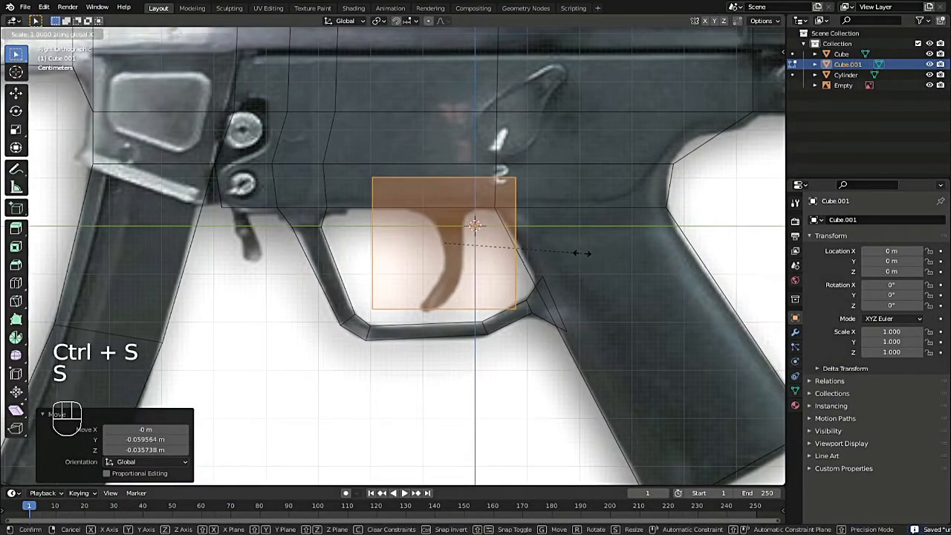
left_click(474, 236)
Divide the trigger block with three evenly spaced horizontal loop cuts
scroll(475, 241, "up", 3)
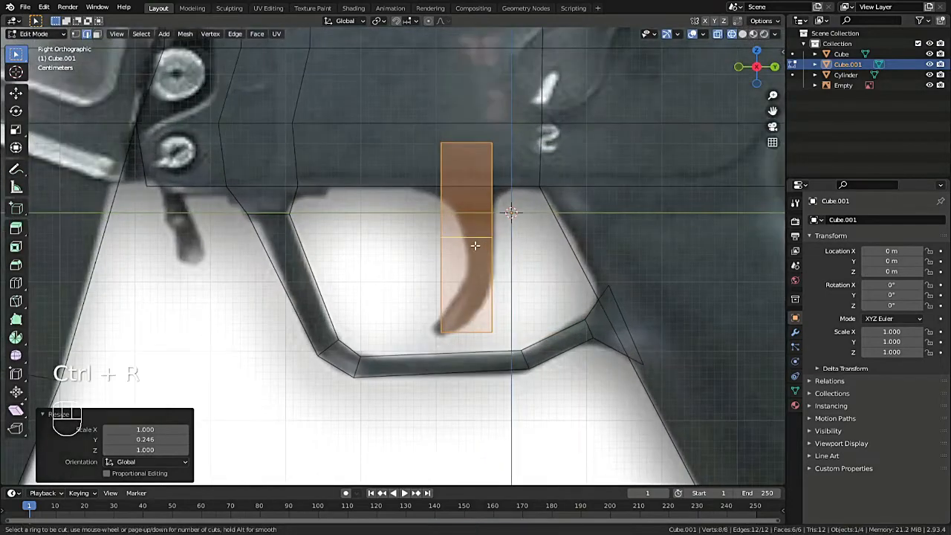
scroll(476, 245, "up", 2)
left_click(475, 245)
left_click(475, 246)
Move the trigger block's bottom end -0.02557 m in Y, then reposition, rotate and shrink it to match the reference's trigger tip
left_click_drag(419, 321, 521, 340)
key("g")
key("y")
left_click(503, 342)
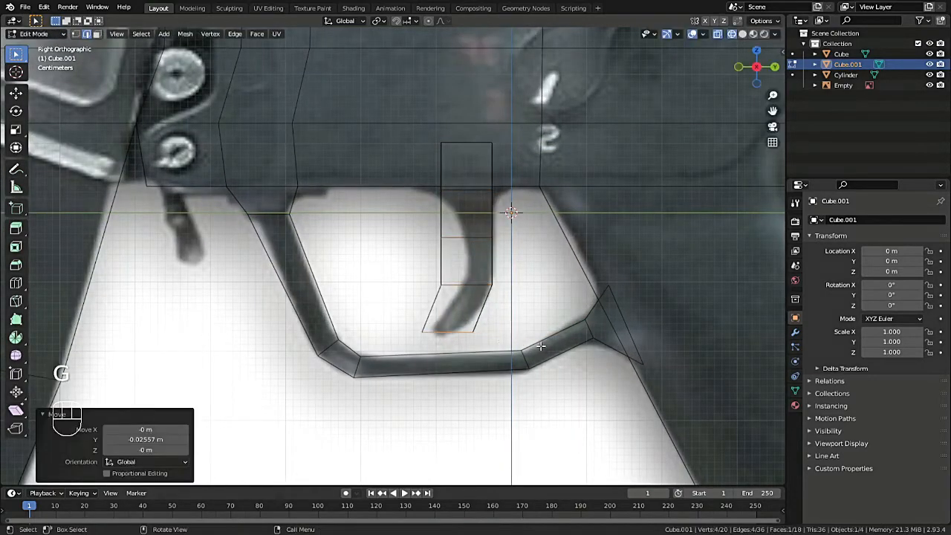
key("g")
left_click(505, 347)
key("r")
key("s")
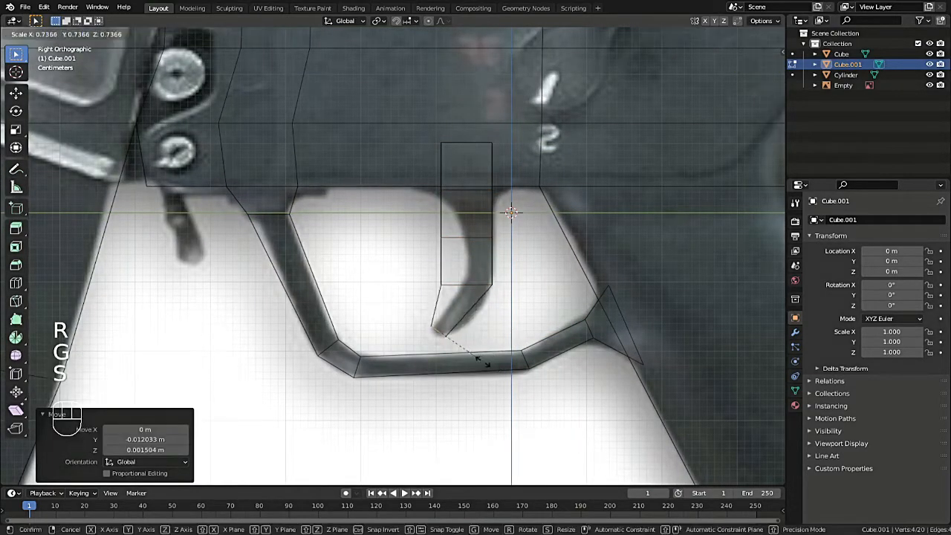
left_click(517, 352)
Move the trigger's lowest loop cut 0.013537 m in Y and -0.012785 m in Z, then rotate and shrink it to the trigger's curve
left_click_drag(424, 271, 544, 295)
key("g")
left_click(528, 310)
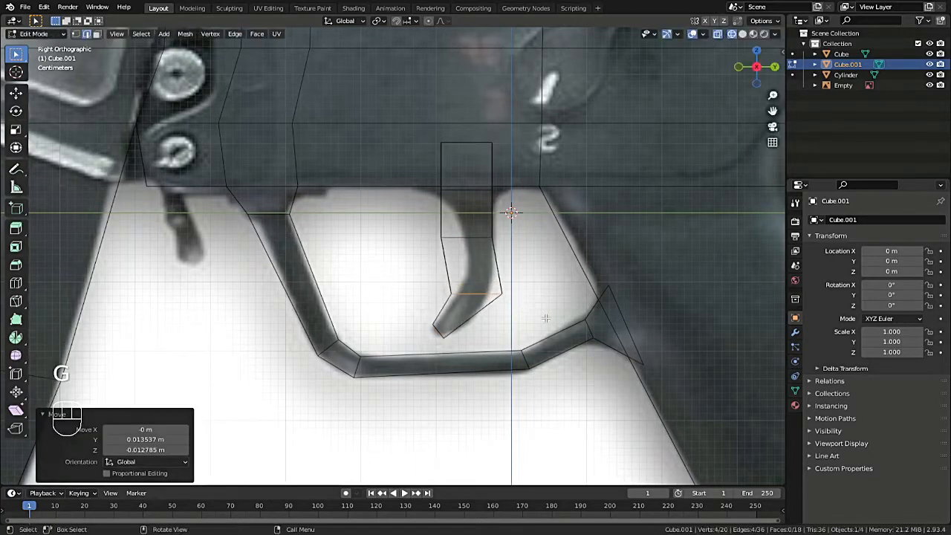
key("s")
left_click(536, 295)
key("r")
left_click(533, 317)
key("g")
left_click(530, 319)
key("s")
left_click(525, 314)
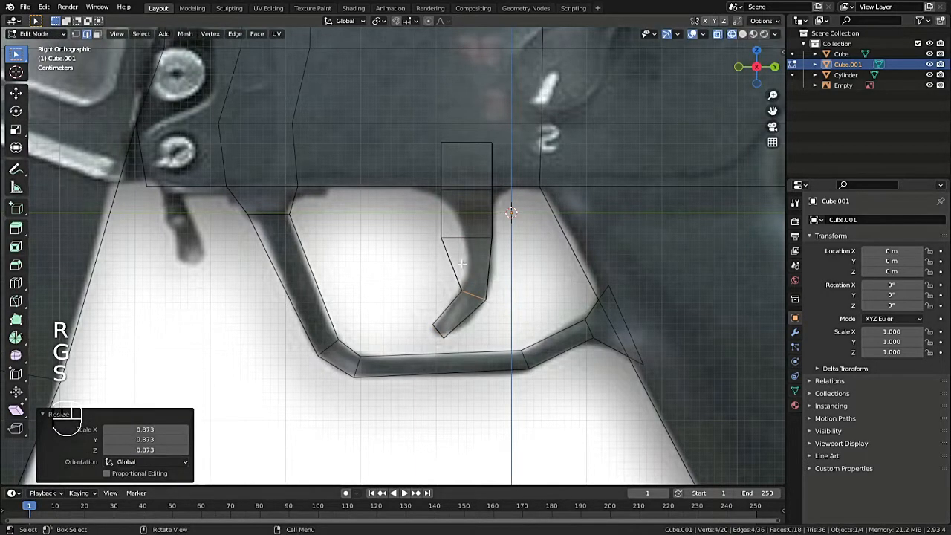
Move the trigger's middle loop cut onto the reference curve and scale it by 0.511
left_click_drag(422, 220, 549, 256)
key("g")
left_click(554, 276)
key("s")
left_click(540, 278)
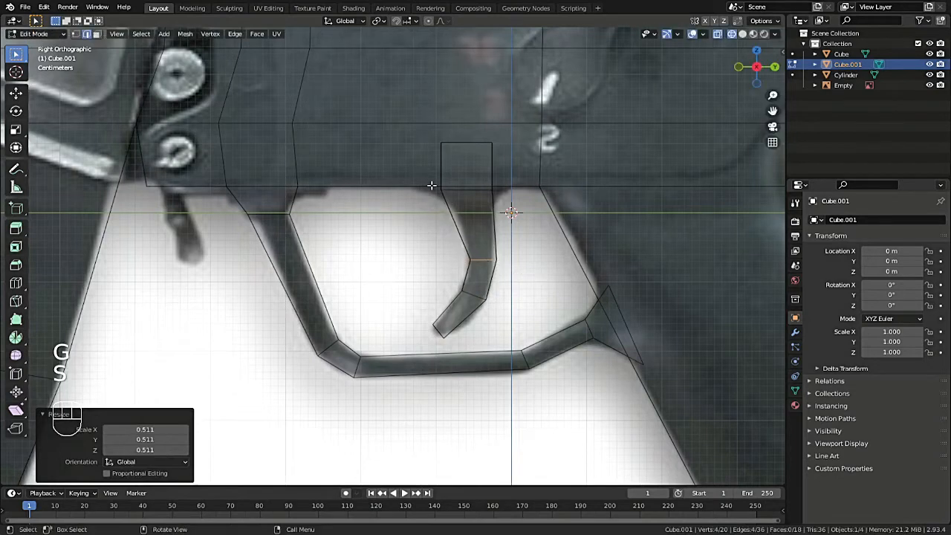
Move the trigger's uppermost loop cut 0.011281 m in Y and -0.023314 m in Z, then scale and rotate it to fit the reference
left_click_drag(436, 186, 565, 214)
key("g")
left_click(553, 222)
key("s")
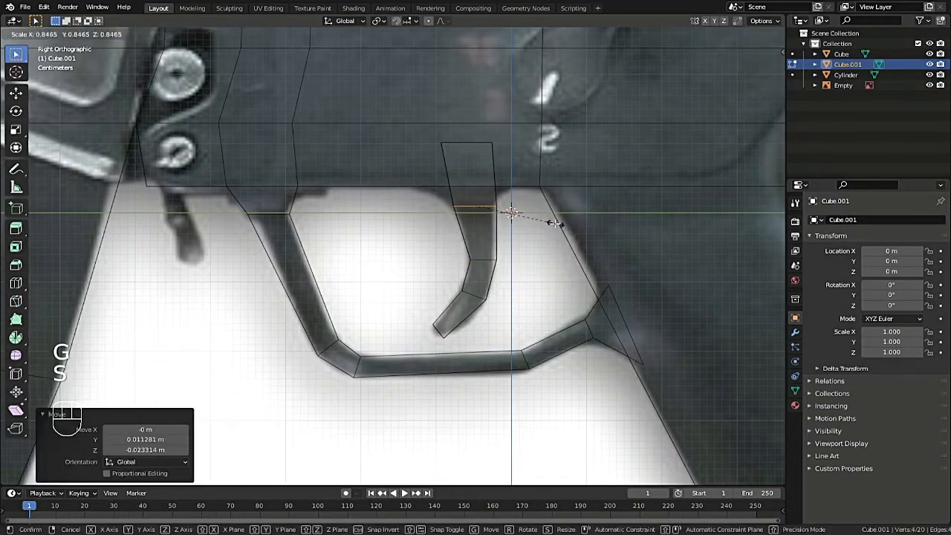
left_click(553, 224)
key("r")
left_click(567, 228)
key("s")
left_click(564, 226)
Lower the trigger's top end to just above the receiver's bottom edge, enlarge it, and save the file
left_click_drag(413, 120, 553, 167)
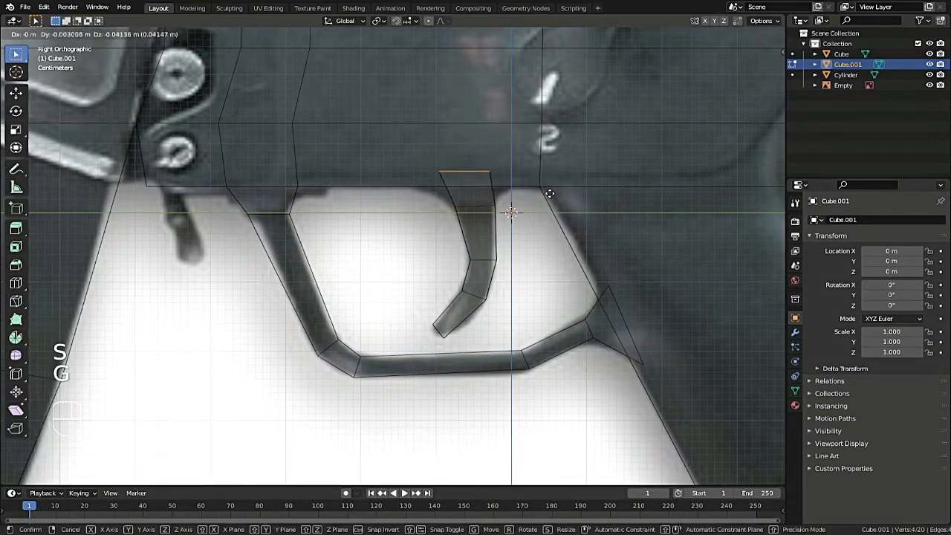
left_click(550, 193)
key("s")
left_click(616, 186)
key("shift+z")
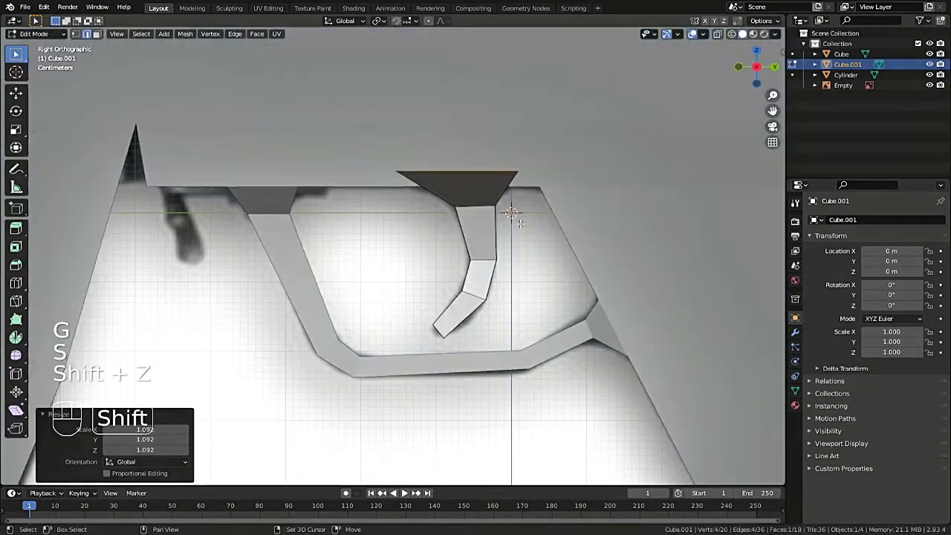
scroll(587, 201, "down", 5)
key("ctrl+s")
Scale the trigger's top end by 0.339 along X
middle_click_drag(524, 228, 587, 245)
key("s")
key("x")
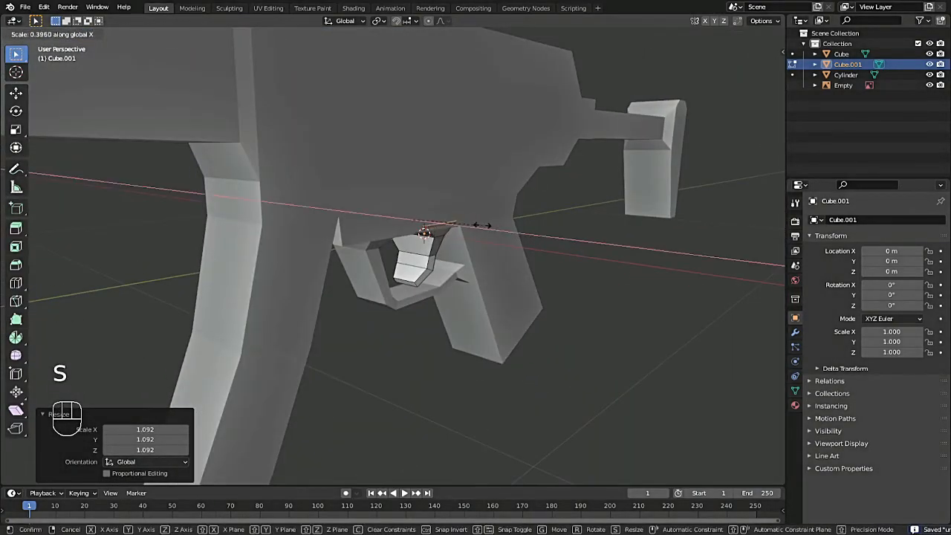
left_click(457, 244)
Narrow the end face of the trigger's bottom tip along X
left_click_drag(753, 88, 757, 49)
scroll(446, 297, "up", 4)
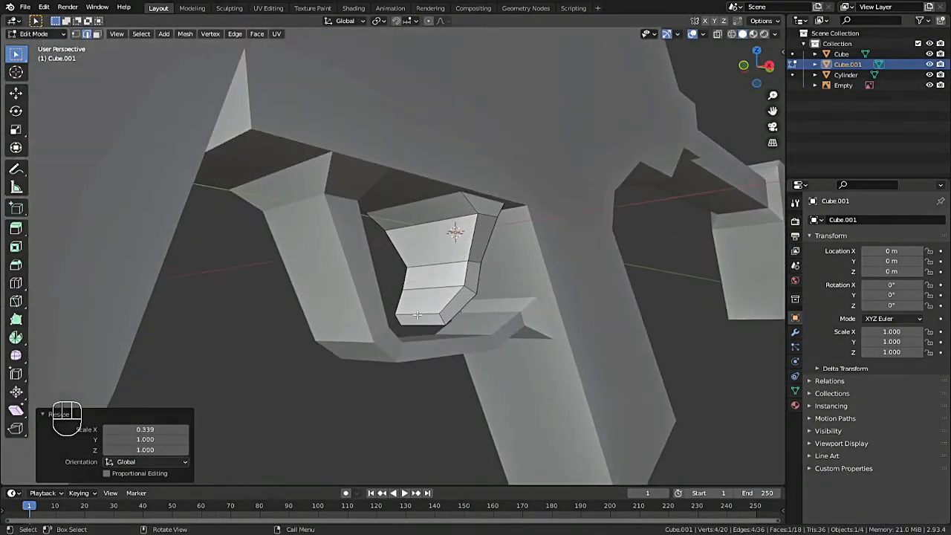
key("3")
left_click(422, 320)
key("s")
key("x")
left_click(469, 329)
Scale the trigger's lowest edge loop by 0.330 along X
key("2")
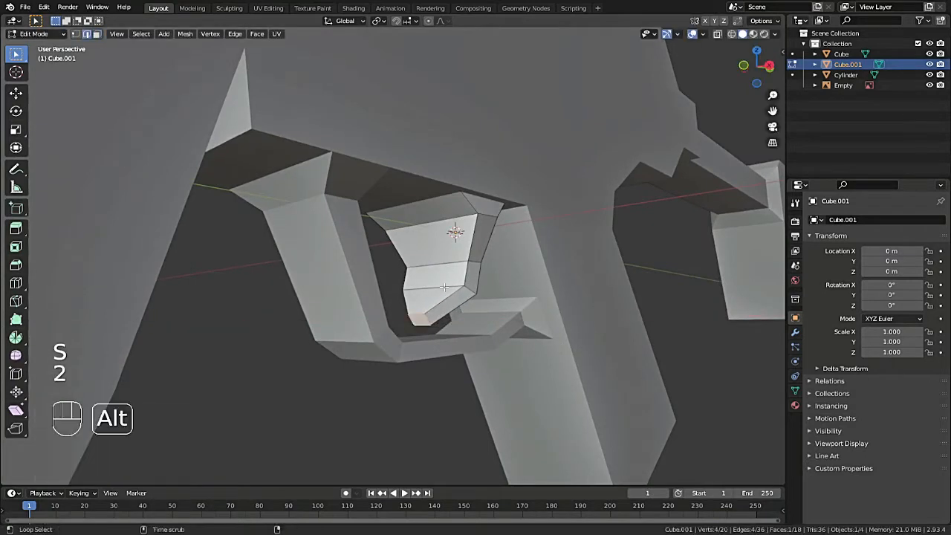
left_click(444, 289, "alt")
key("s")
key("x")
left_click(476, 316)
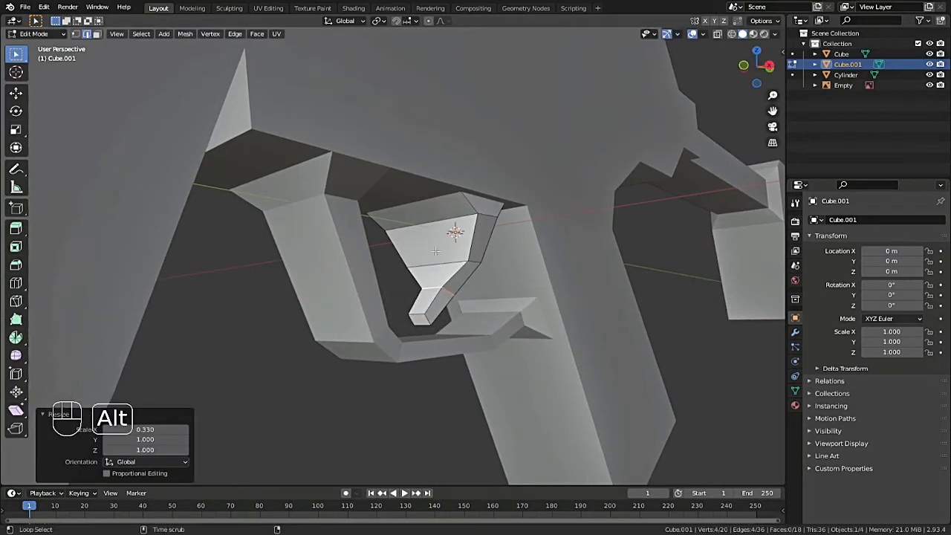
Narrow the trigger's middle edge loop along X in two passes, scaling it by 0.682 in the second
left_click(446, 265, "alt")
key("s")
key("x")
left_click(560, 295)
left_click_drag(748, 65, 765, 92)
key("s")
key("x")
left_click(592, 310)
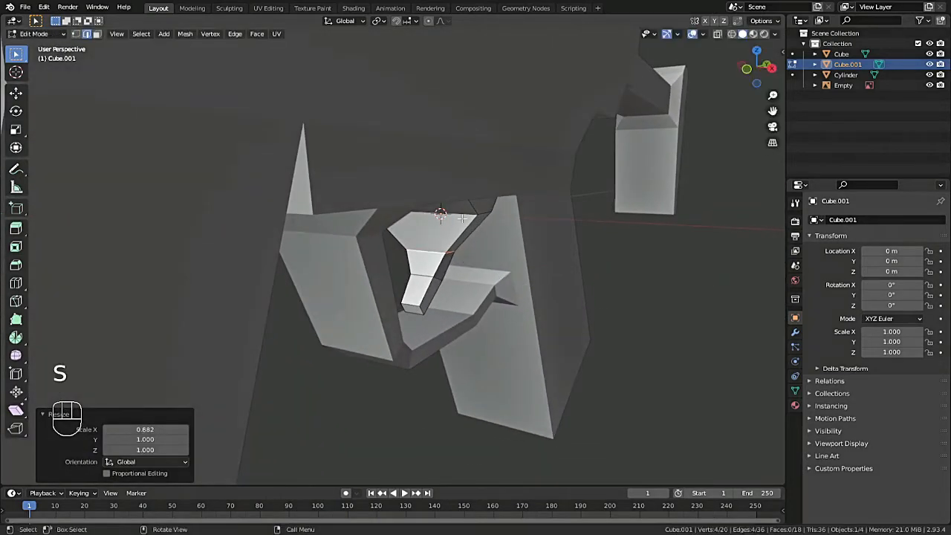
Narrow the trigger's bottom tip face further along X and also its uppermost edge loop
key("3")
key("s")
key("x")
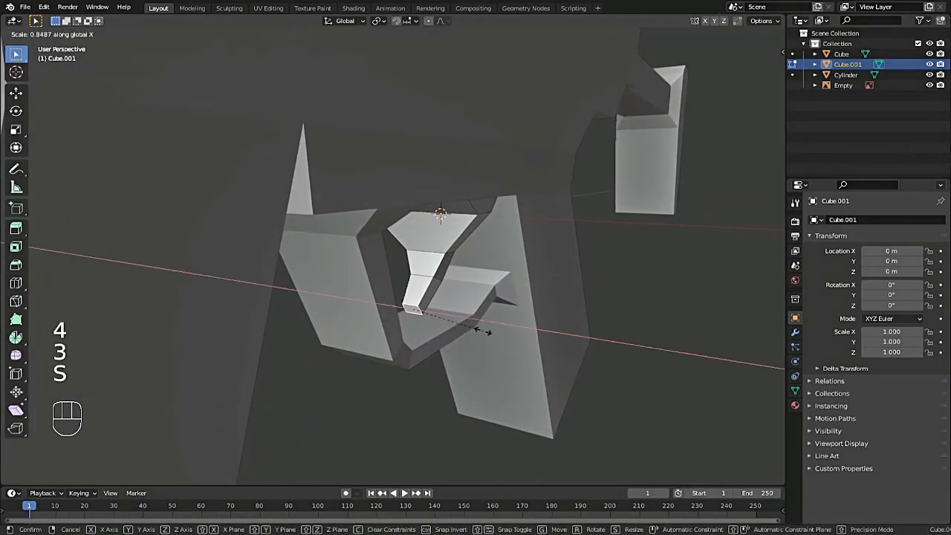
left_click(476, 329)
key("2")
key("s")
key("x")
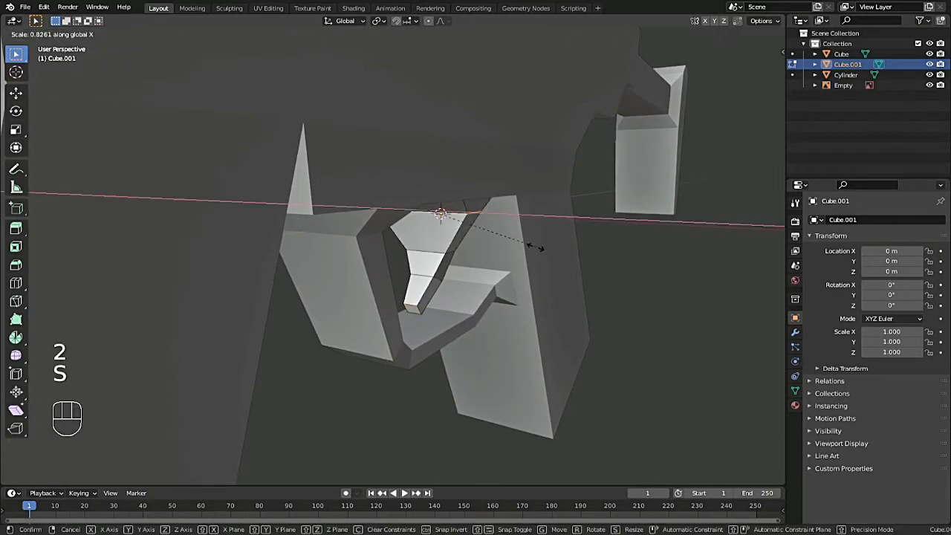
left_click(491, 243)
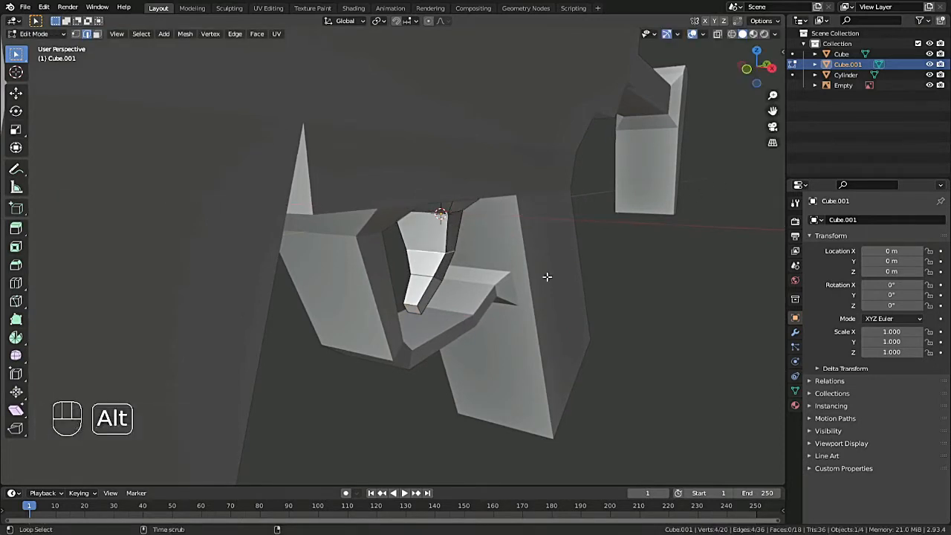
Scale the trigger's middle and lowest edge loops together by about 0.77 along X
left_click(431, 277, "alt+shift")
key("s")
key("x")
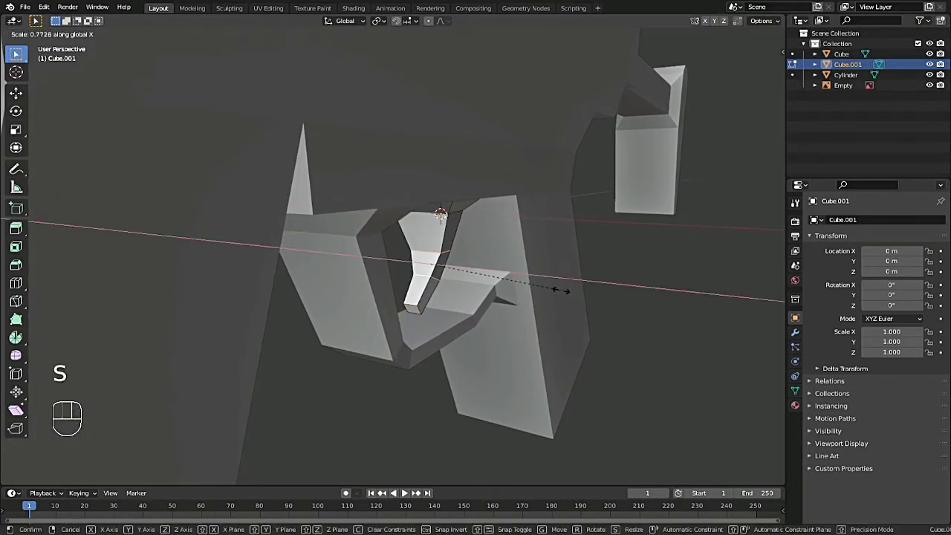
left_click(562, 290)
Narrow the trigger's uppermost edge loop slightly more along X
middle_click_drag(550, 288, 461, 238)
left_click(423, 240, "alt")
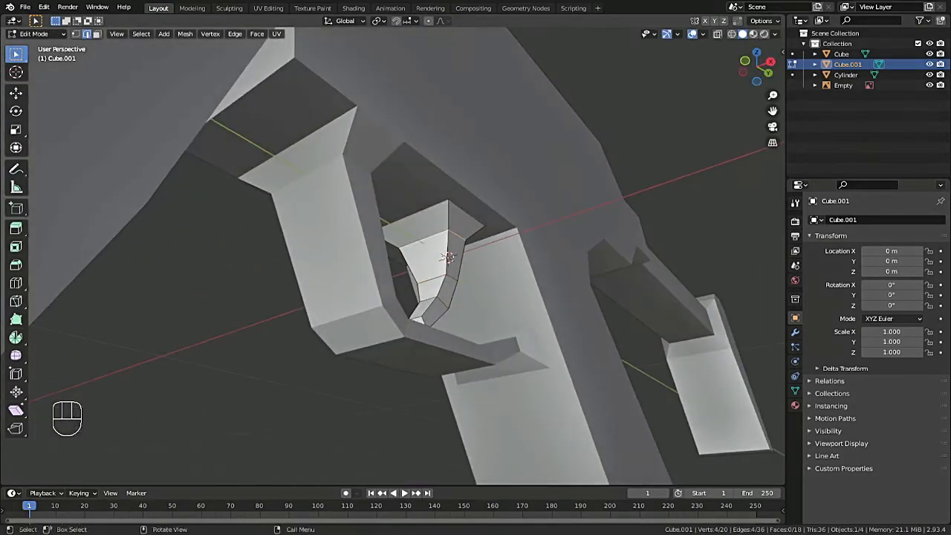
key("s")
key("x")
left_click(599, 283)
Narrow the trigger's hidden top face along X so its flare blends better into the trigger
key("shift+z")
key("3")
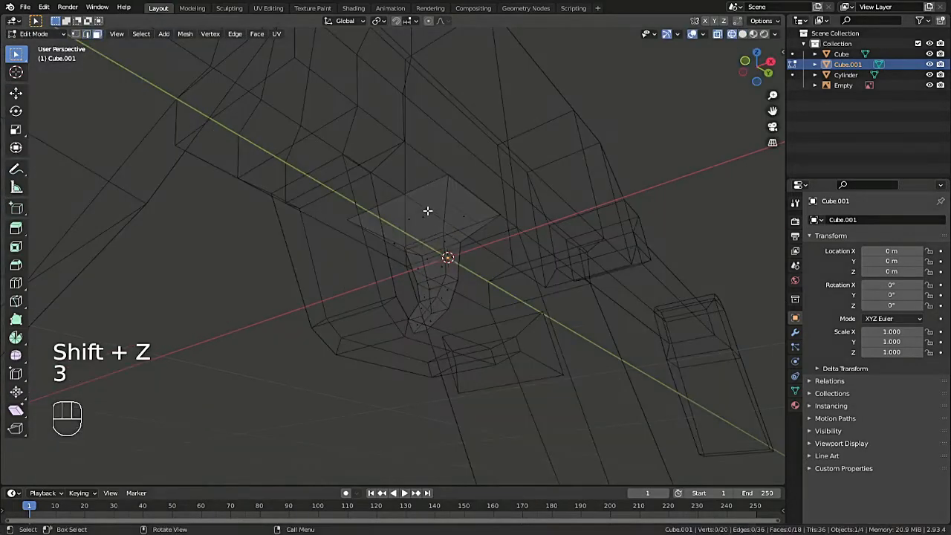
left_click(429, 210)
key("shift+z")
key("s")
key("x")
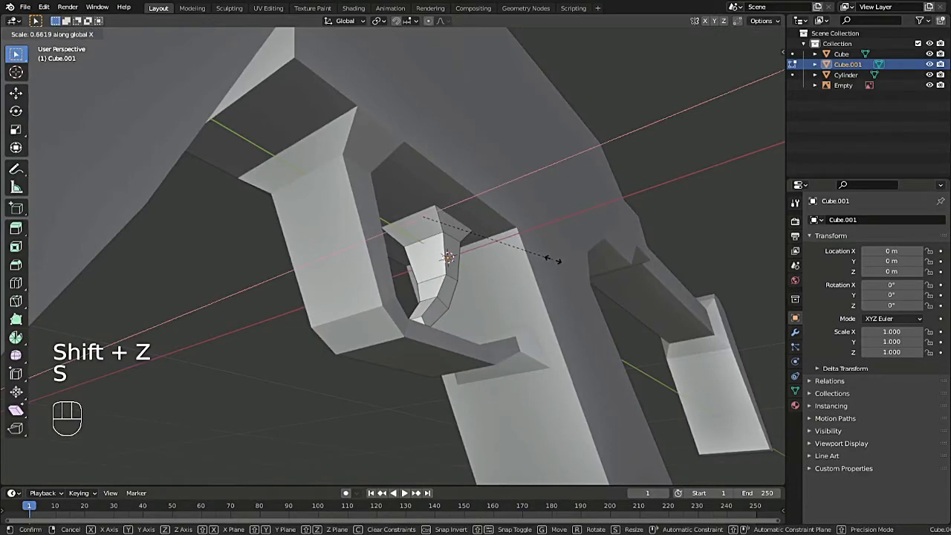
left_click(531, 260)
Return to Object Mode, deselect the trigger, and save the file
scroll(591, 219, "down", 7)
left_click_drag(759, 67, 661, 142)
key("Tab")
key("ctrl+s")
left_click(542, 278)
scroll(544, 278, "down", 2)
key("ctrl+s")
Add a cube in the right-side wireframe view and move its mesh -2.0017 m in Y and 0.47536 m in Z, over the front sight
mouse_move(760, 68)
left_mouse_down()
mouse_move(579, 71)
mouse_move(818, 90)
left_mouse_up()
left_click(753, 70)
key("shift+z")
scroll(459, 215, "up", 3)
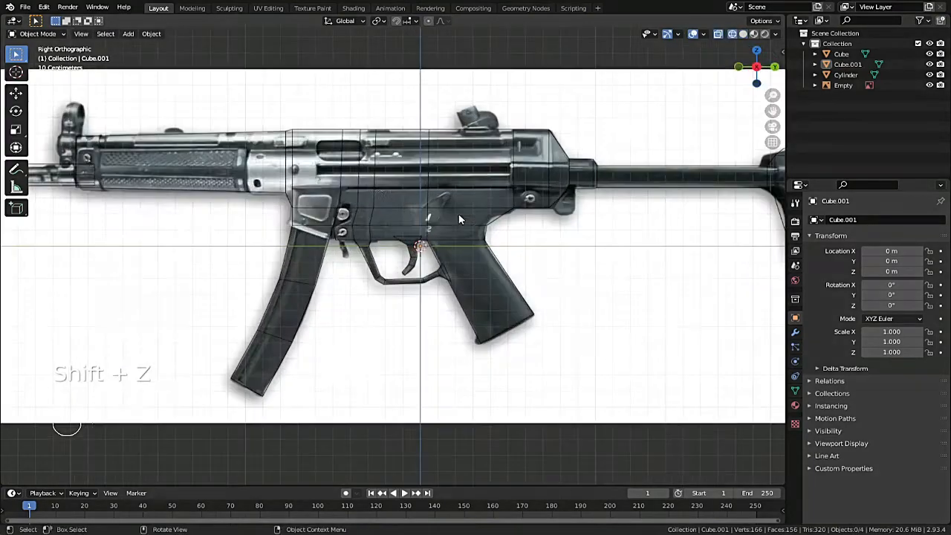
scroll(483, 256, "down", 3)
key("shift+a")
mouse_move(490, 259)
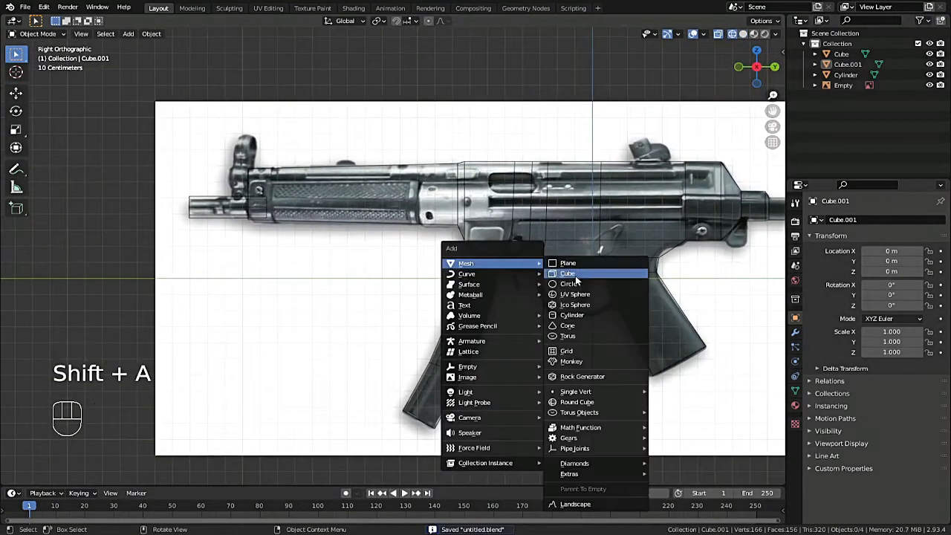
left_click(583, 274)
key("Tab")
key("g")
left_click(328, 213)
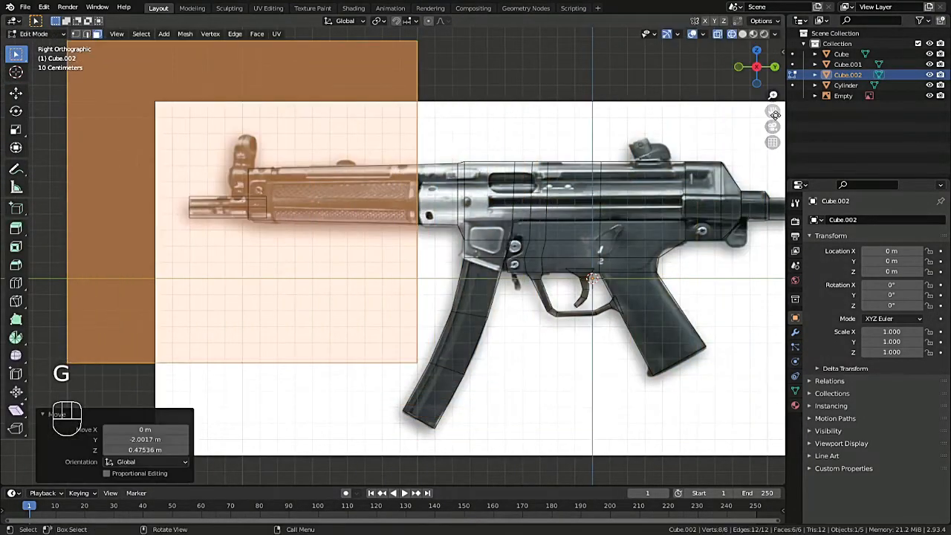
Scale the new cube by 0.180, then flatten it to about 0.27 along Y to match the front sight base
left_click_drag(773, 112, 910, 159)
scroll(632, 238, "up", 2)
key("s")
left_click(409, 260)
scroll(460, 245, "up", 2)
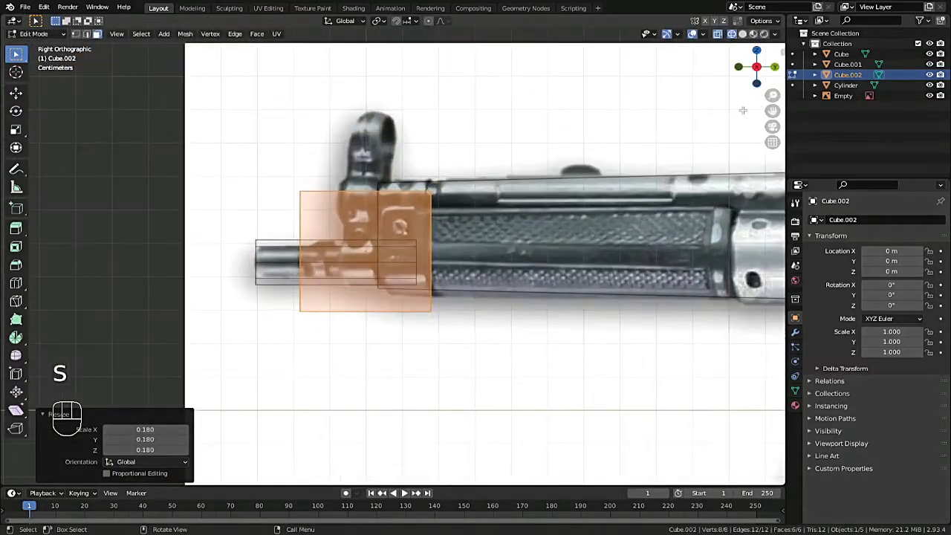
left_click_drag(772, 111, 866, 132)
key("s")
key("y")
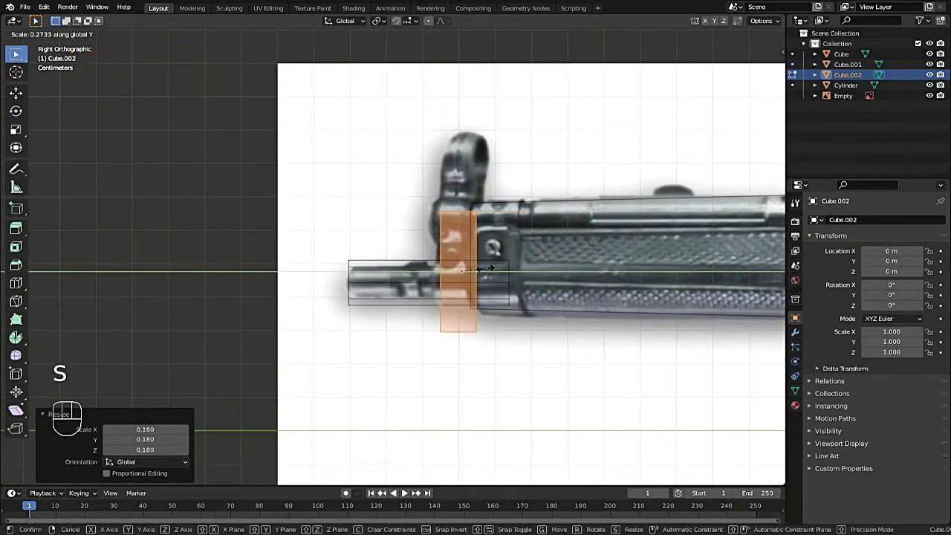
left_click(491, 266)
Move the sight block -0.023392 m in Y and 0.063939 m in Z, then move its top face -0.023392 m in Z
key("g")
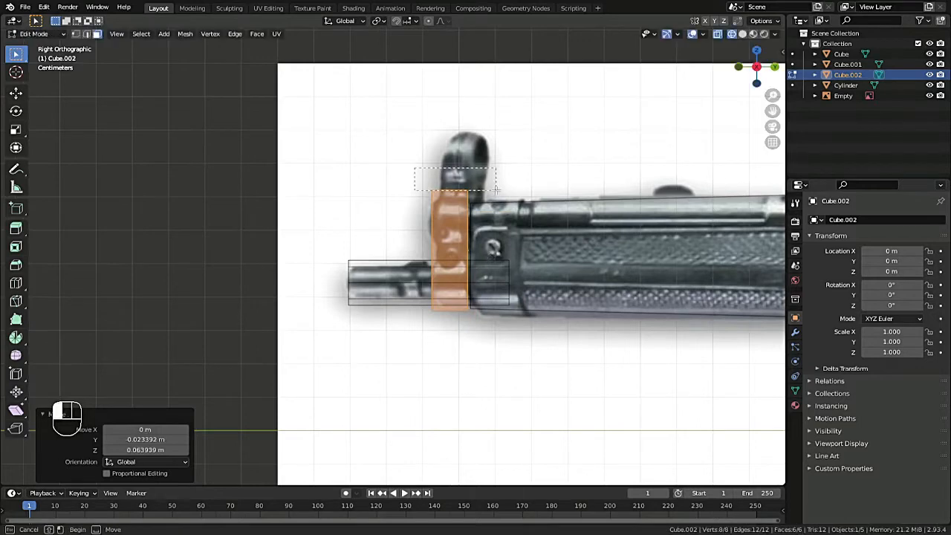
key("z")
left_click(496, 220)
Scale the whole front sight block by 0.438 along X in the front view
key("KP_1")
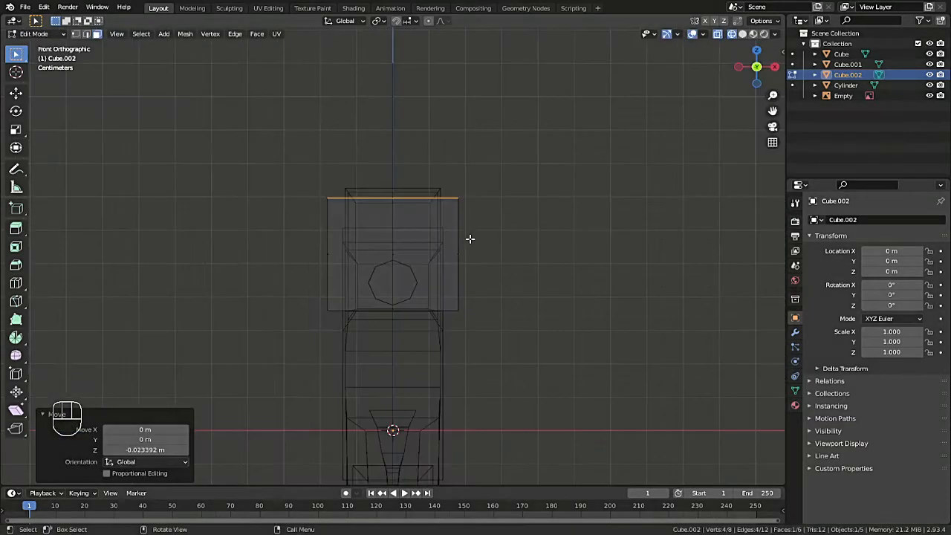
key("a")
key("s")
key("x")
left_click(479, 266)
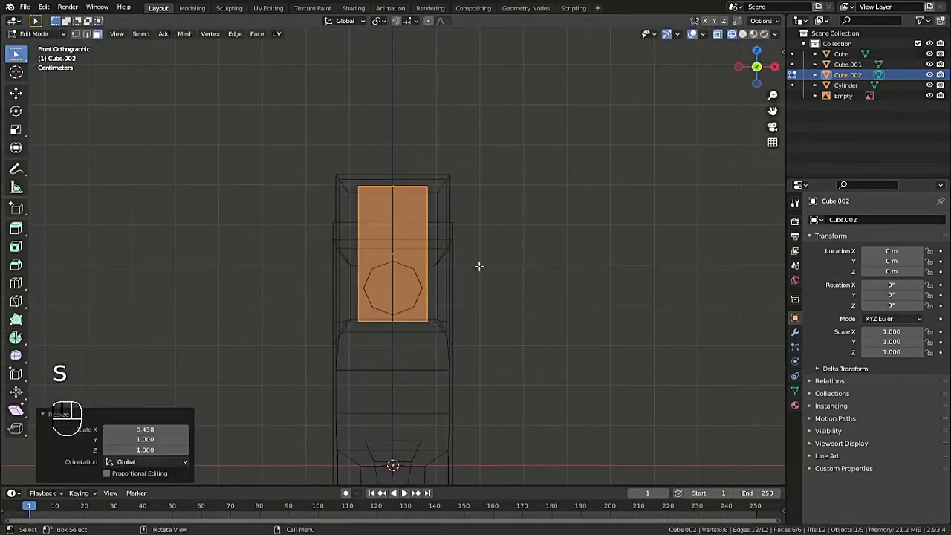
Duplicate the barrel cylinder and raise the copy 0.15725 m along Z inside the sight block's outline
key("Tab")
left_click(418, 286)
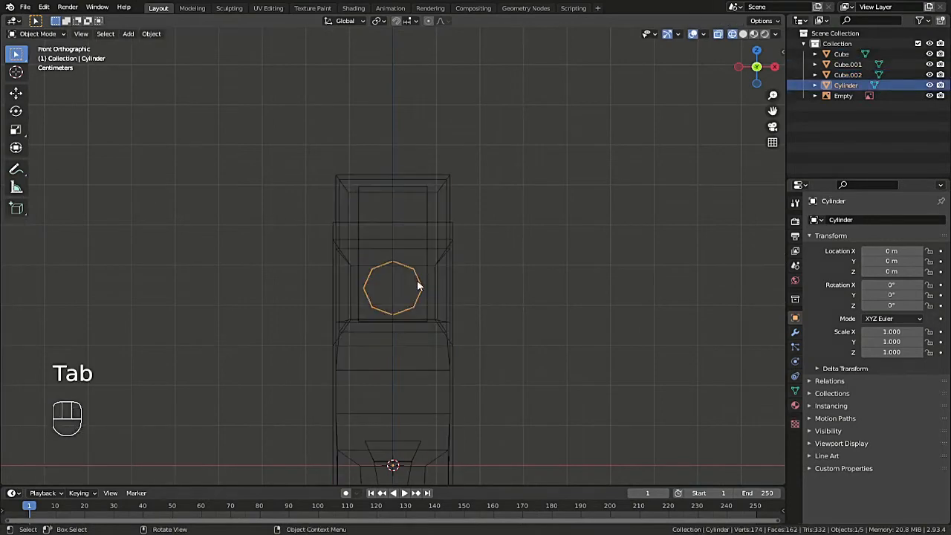
key("shift+d")
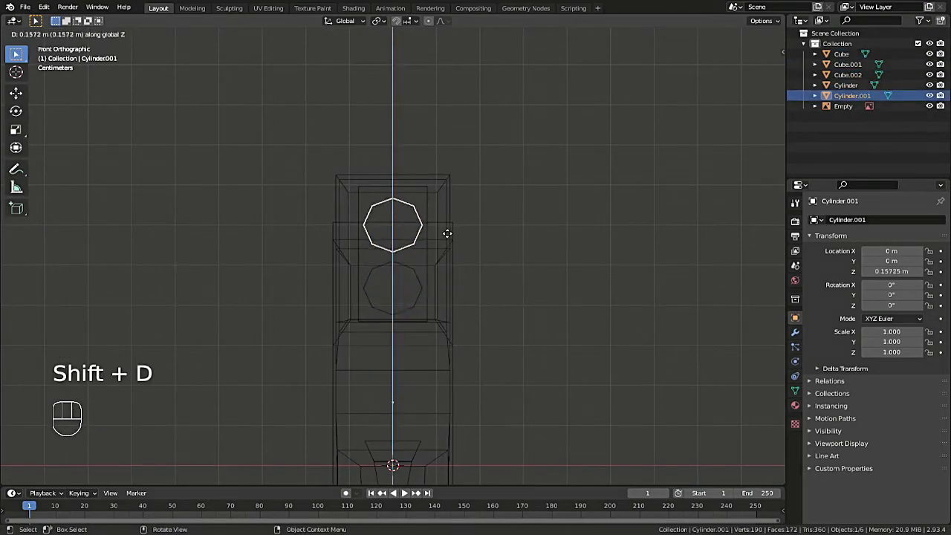
left_click(447, 234)
Add a horizontal loop cut between the two cylinders on the sight block and bevel it into a narrow two-segment band
key("KP_3")
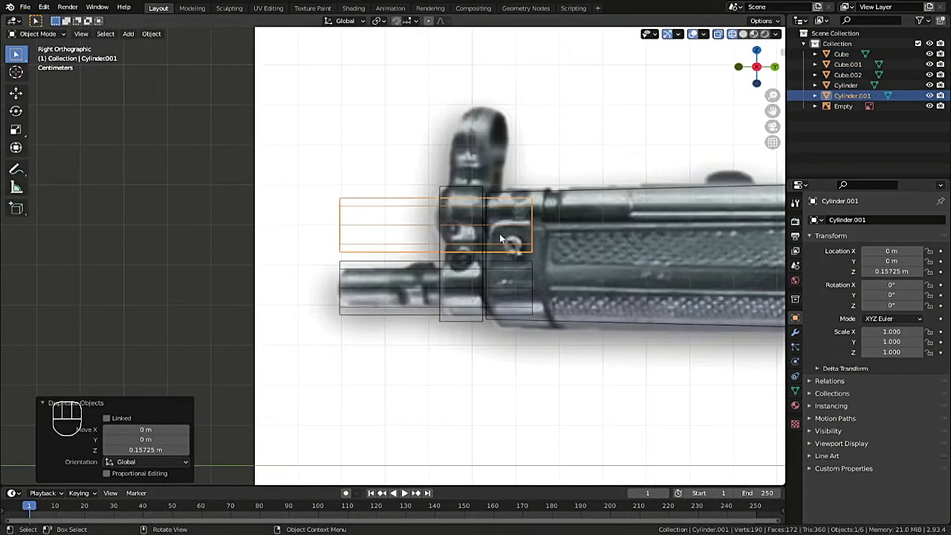
key("KP_1")
left_click(424, 195)
key("Tab")
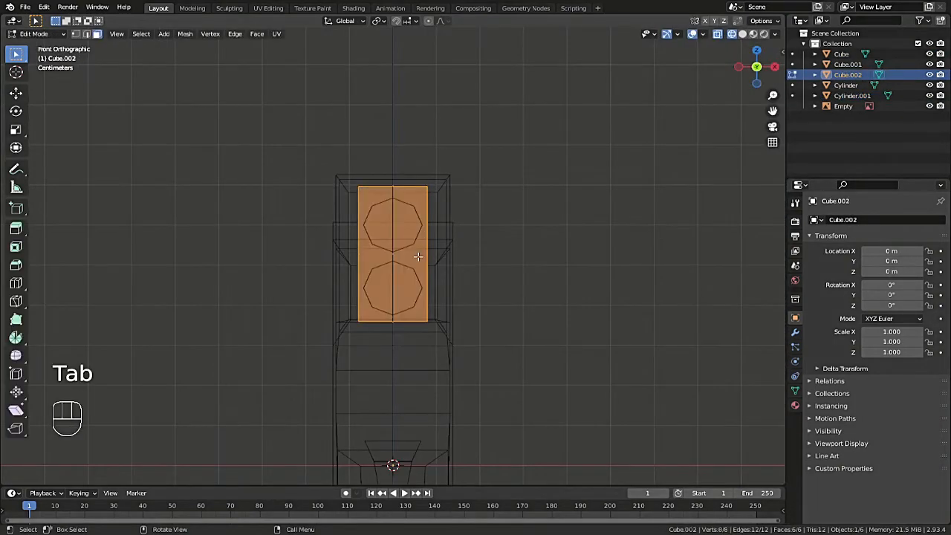
left_click(417, 256)
left_click(417, 256)
key("s")
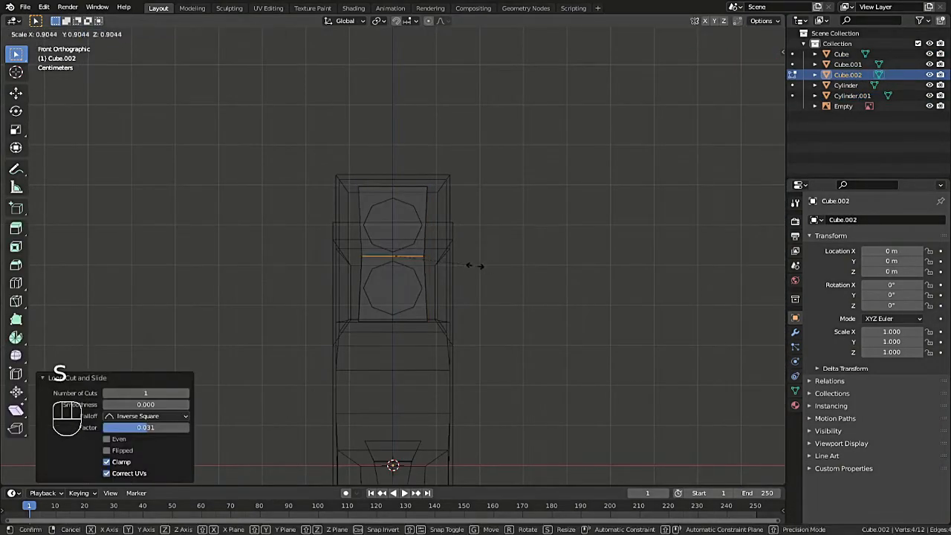
right_click(467, 263)
key("ctrl+b")
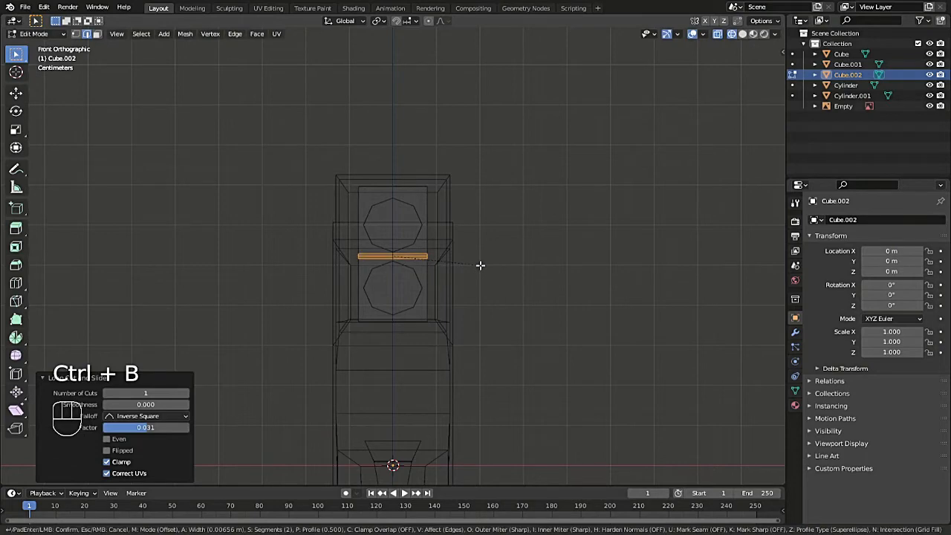
left_click(423, 266)
Narrow the central edge loop of the sight block's bevelled band along X to pinch its waist
scroll(413, 260, "up", 6)
left_click(414, 257, "alt")
key("s")
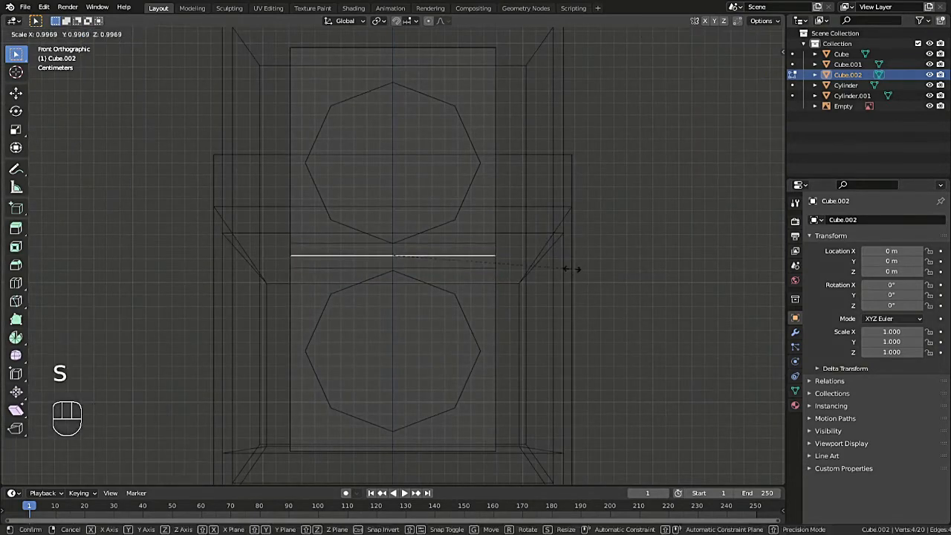
key("x")
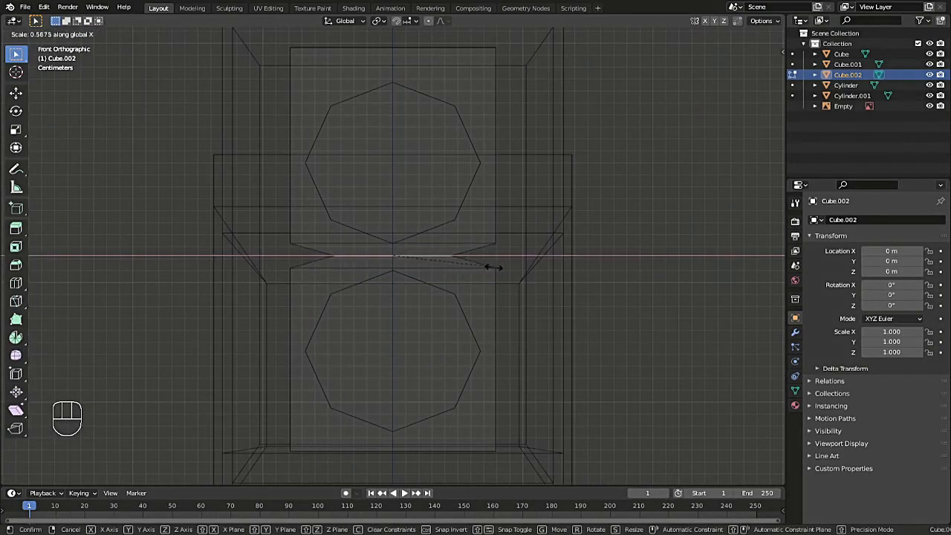
left_click(469, 255)
Scale the band's upper and lower edge loops together by about 0.69 along X
left_click(451, 243, "alt")
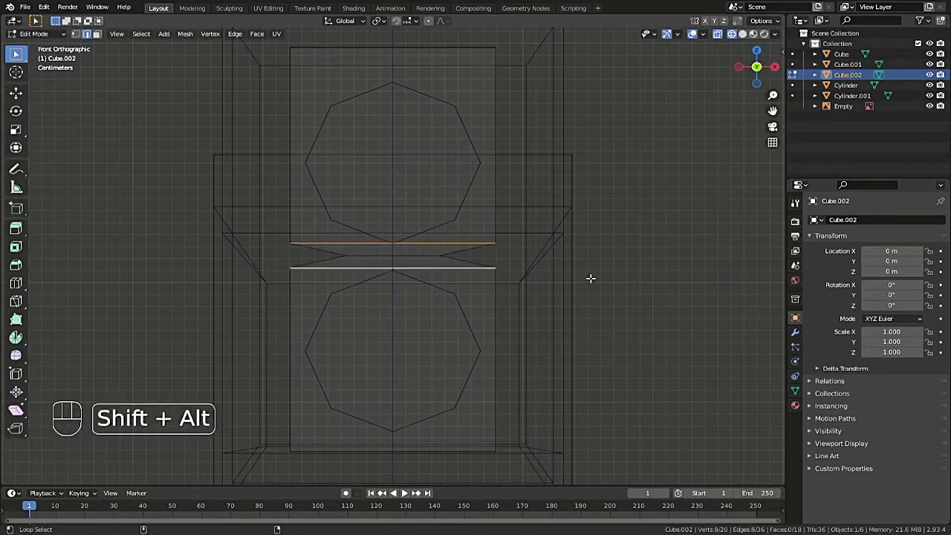
key("s")
key("x")
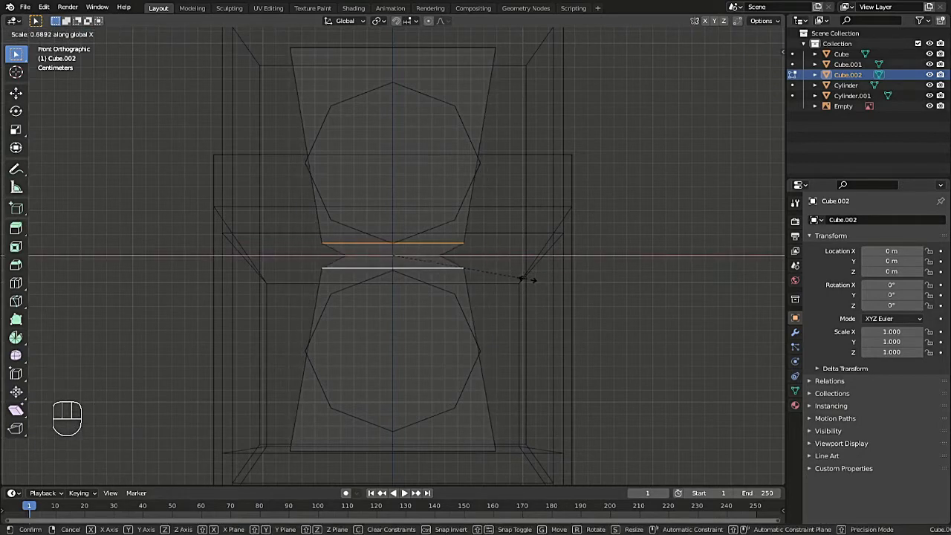
left_click(523, 279)
Add one horizontal loop cut to each half of the sight block, level with the centre of each cylinder
left_click(450, 179)
left_click(451, 194)
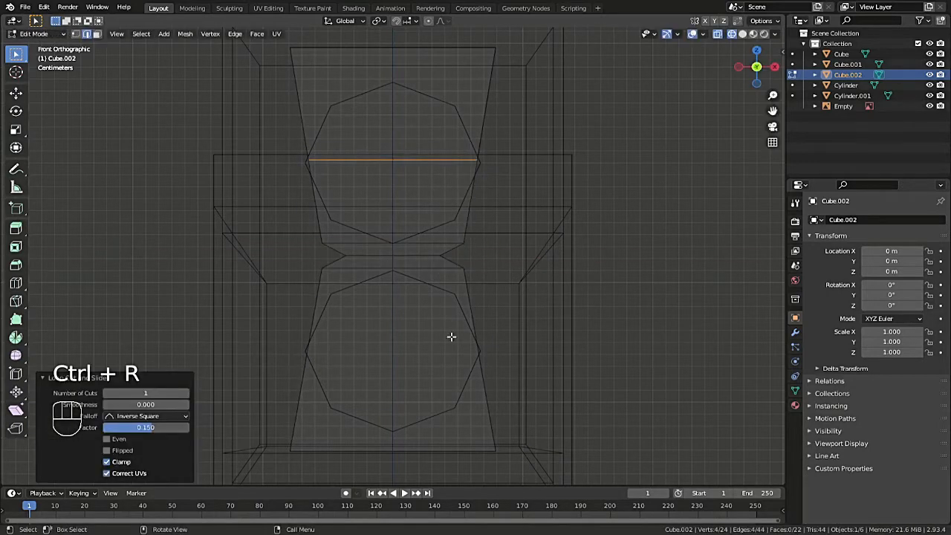
key("ctrl+r")
left_click(454, 349)
Scale the two loop cuts beside the cylinder centres together by 1.158 along X to widen the sight block
left_click(448, 159, "alt+shift")
key("s")
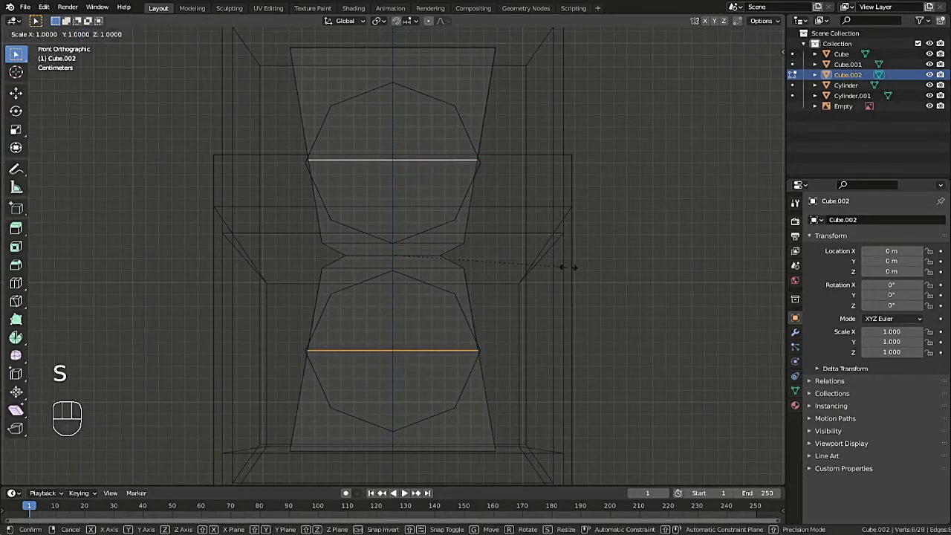
key("x")
left_click(599, 268)
scroll(431, 420, "down", 3)
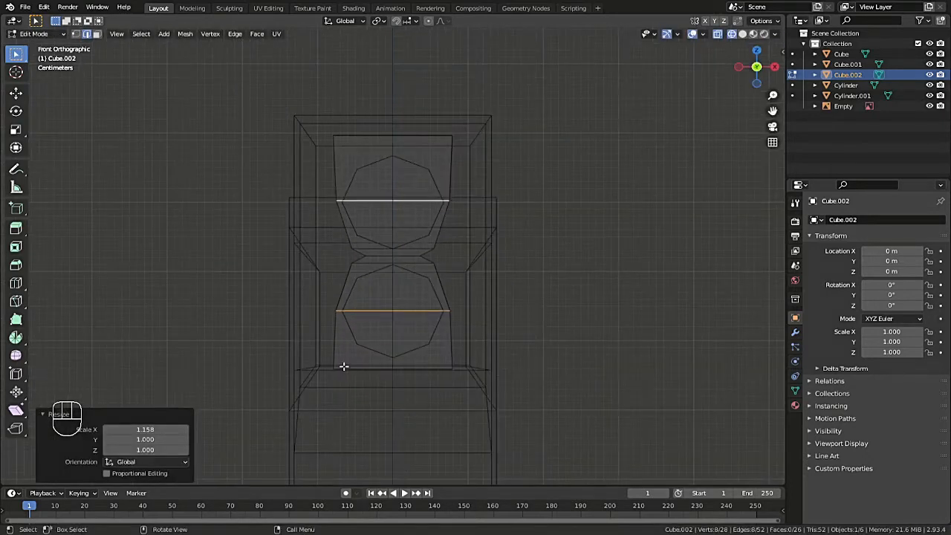
Bevel the sight block's four outer corner edges with two segments and a width of 0.0475 m
left_click(442, 126)
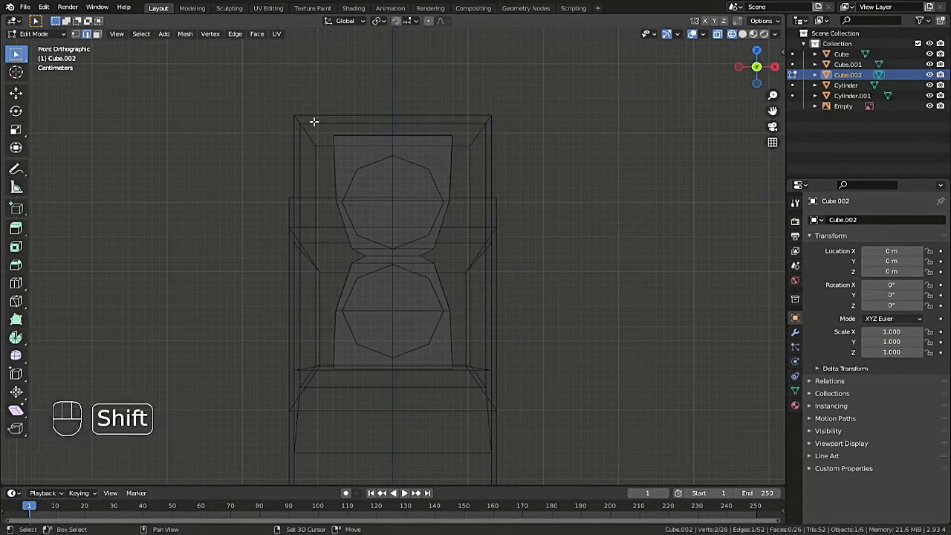
key("ctrl+b")
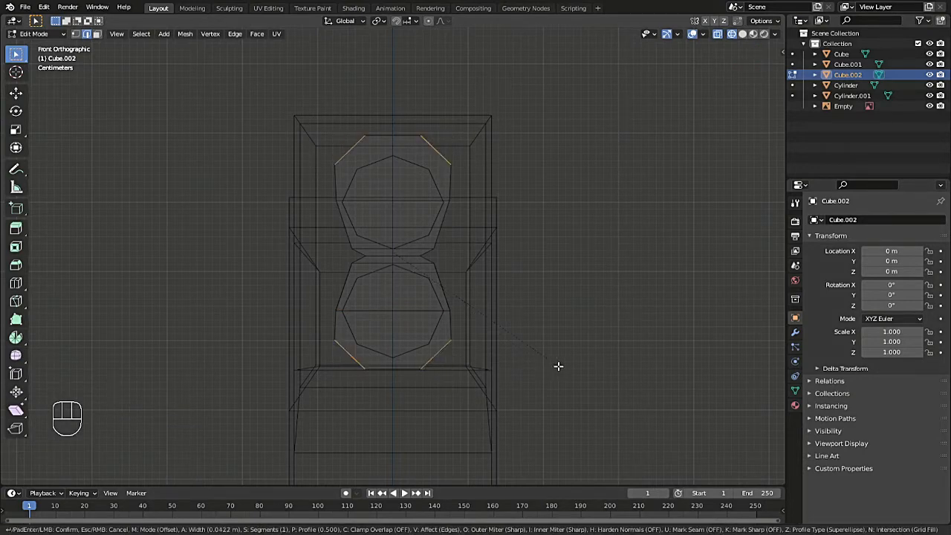
left_click(563, 367)
Scale the bevelled corners by 0.946 along Z and about 0.9 along X, and save the file
key("s")
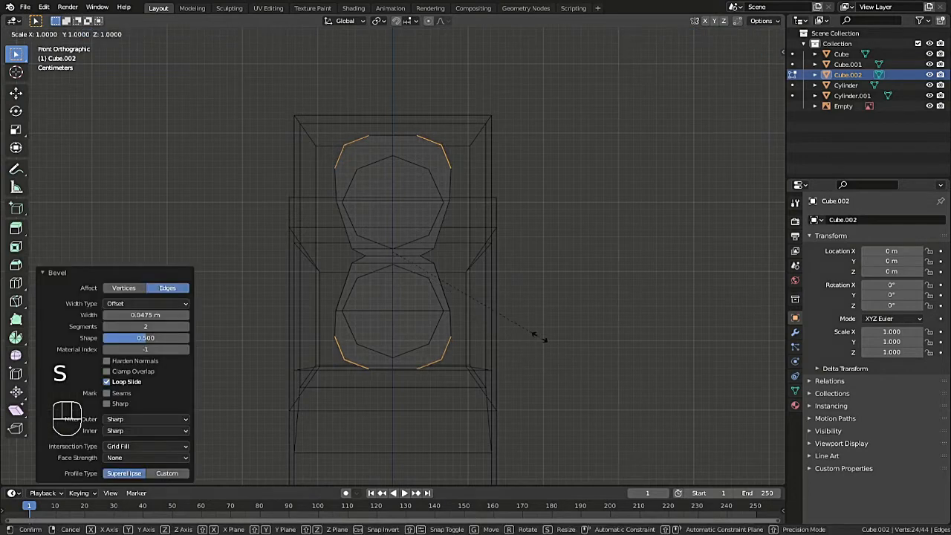
key("z")
left_click(529, 338)
key("s")
key("x")
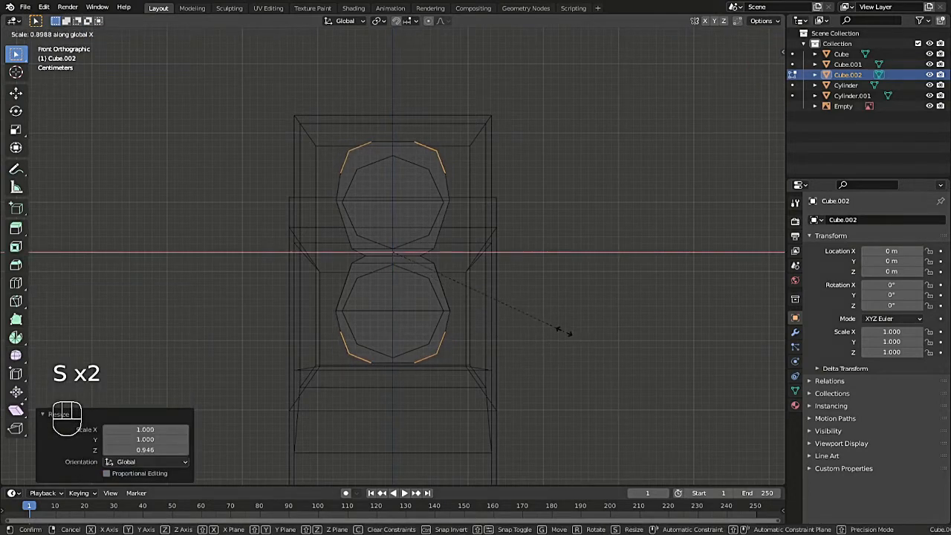
left_click(554, 331)
scroll(468, 289, "down", 3)
key("shift+z")
key("ctrl+s")
Extrude the sight block's top face upward into a short post, and save the file
mouse_move(751, 73)
left_mouse_down()
mouse_move(605, 72)
mouse_move(687, 118)
left_mouse_up()
key("3")
left_click(438, 177)
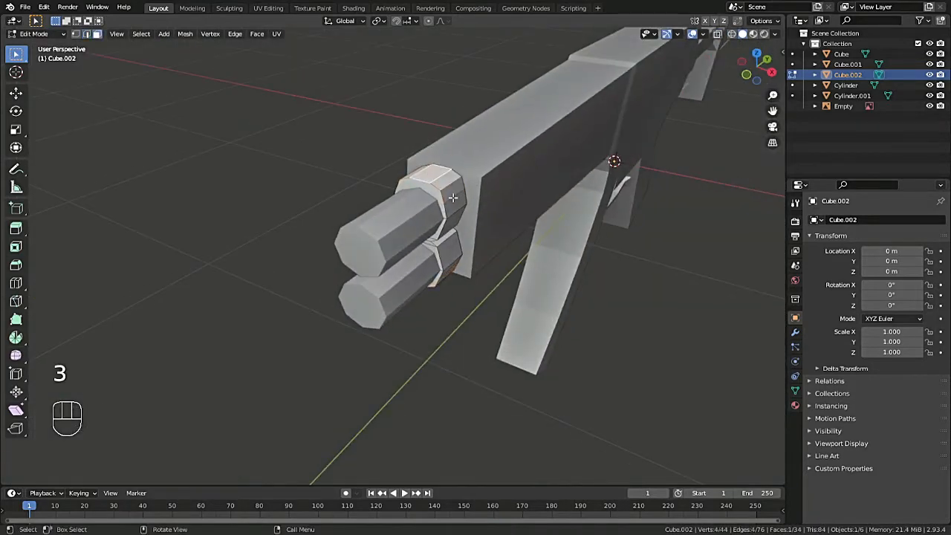
key("e")
left_click(488, 179)
key("Tab")
key("ctrl+s")
Move the upper cylinder's front face back along Y until it sits just ahead of the sight block
left_click(367, 243)
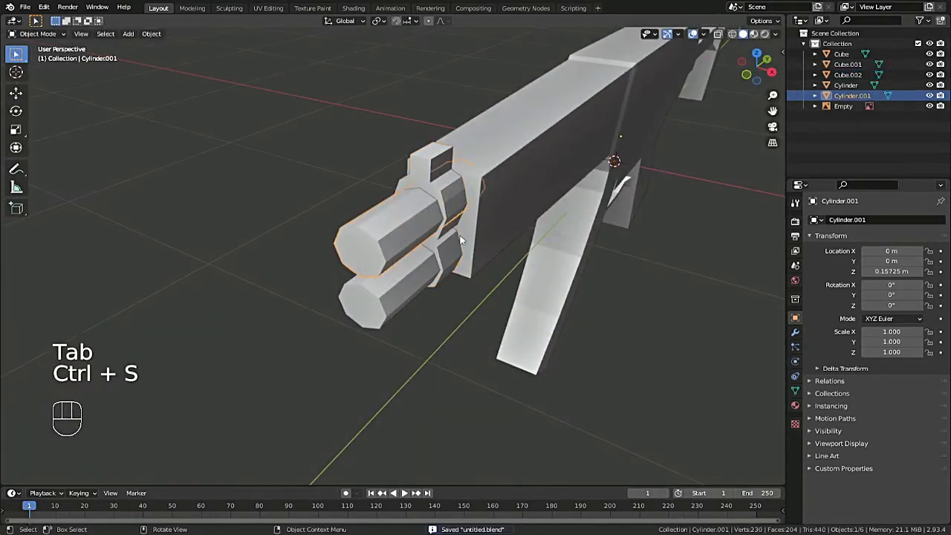
key("Tab")
key("g")
key("y")
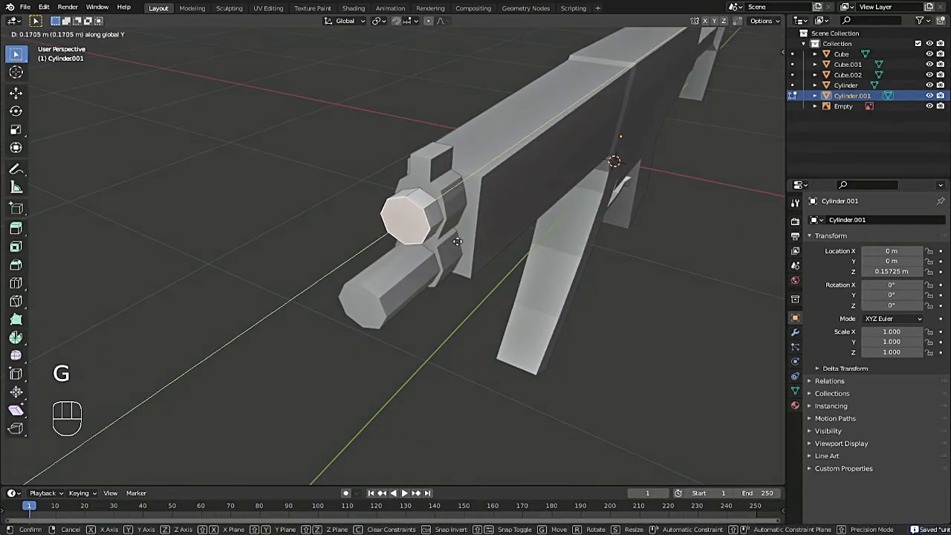
left_click(491, 249)
Bevel the upper cylinder's front rim by 0.0104 m with one segment and shift the bevelled end along Y
key("ctrl+b")
left_click(503, 253)
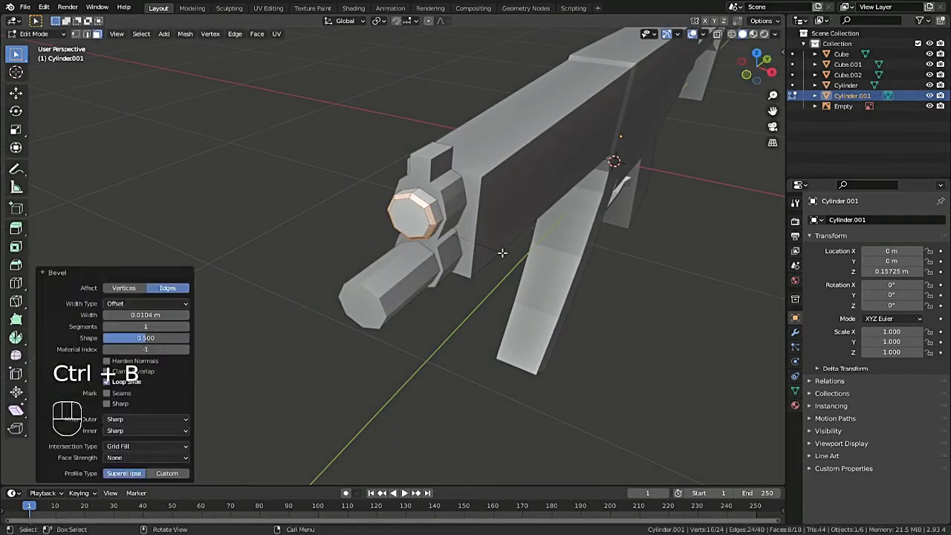
key("g")
key("y")
left_click(476, 240)
key("Tab")
Hollow the lower barrel's muzzle with an inset and a 0.12483 m inward extrusion of its front face, and save
scroll(461, 236, "down", 3)
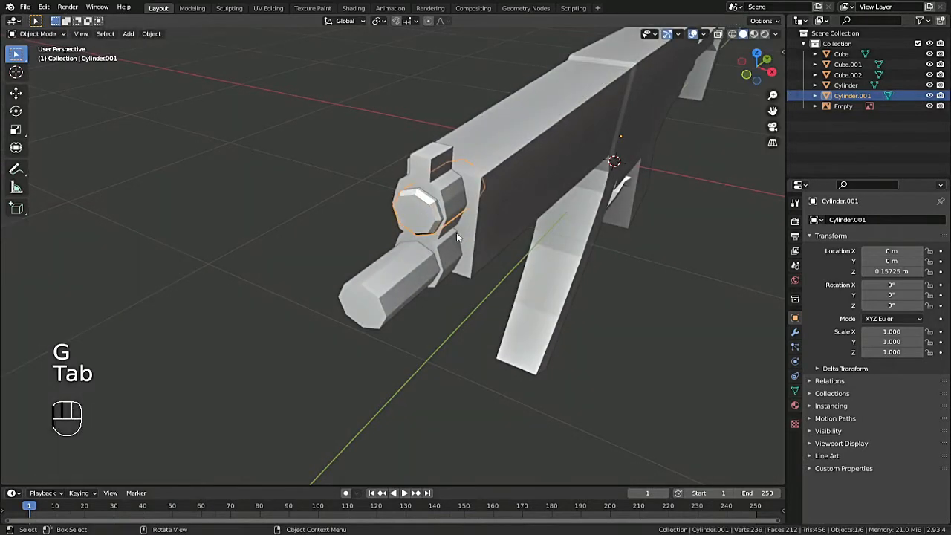
left_click_drag(747, 64, 747, 41)
scroll(371, 275, "up", 3)
left_click(331, 300)
key("Tab")
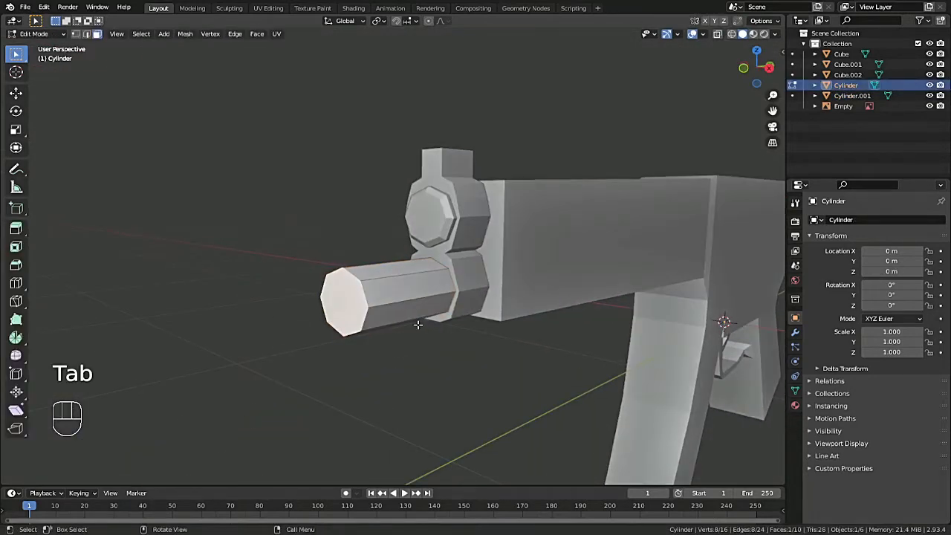
key("i")
left_click(362, 326)
key("e")
left_click(419, 324)
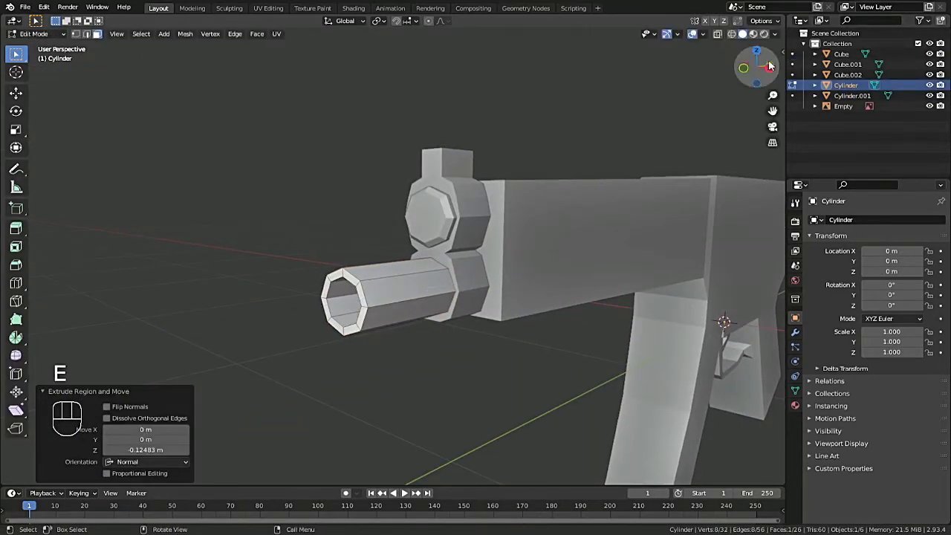
mouse_move(770, 66)
left_mouse_down()
mouse_move(832, 64)
mouse_move(766, 69)
left_mouse_up()
key("Tab")
scroll(371, 253, "down", 3)
left_click(343, 244)
key("ctrl+s")
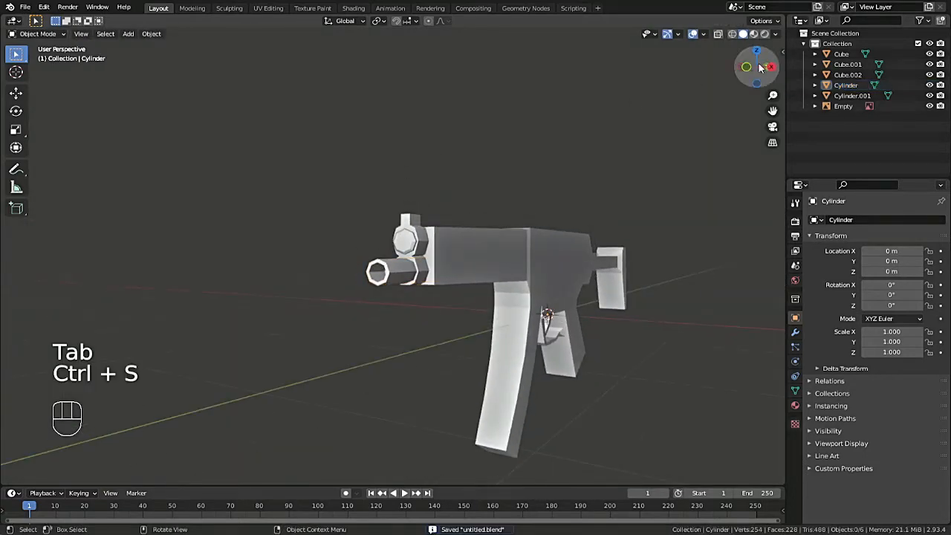
Reposition the inner end face of the barrel's bore in the side view, and save the file
left_click(770, 67)
key("shift+z")
scroll(392, 283, "up", 3)
key("Tab")
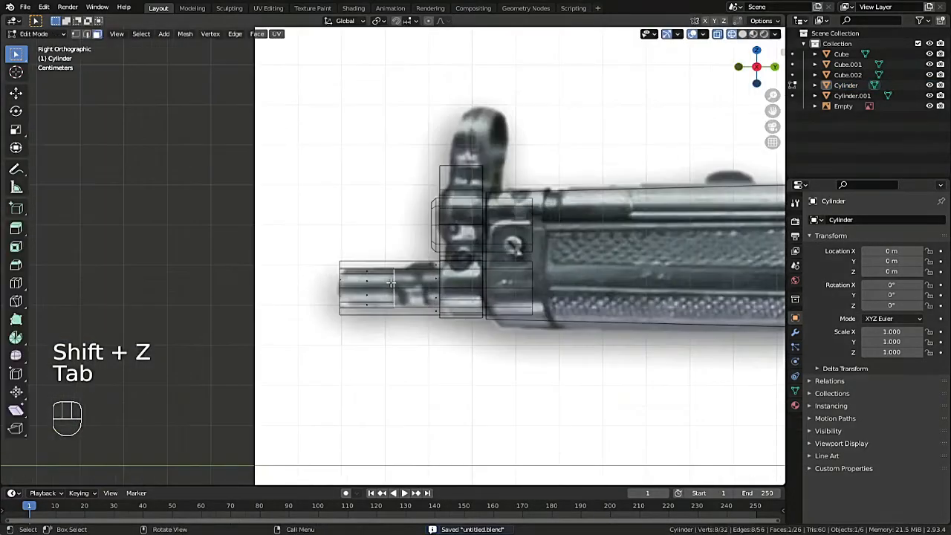
key("g")
key("Tab")
key("shift+z")
scroll(747, 84, "down", 3)
key("ctrl+s")
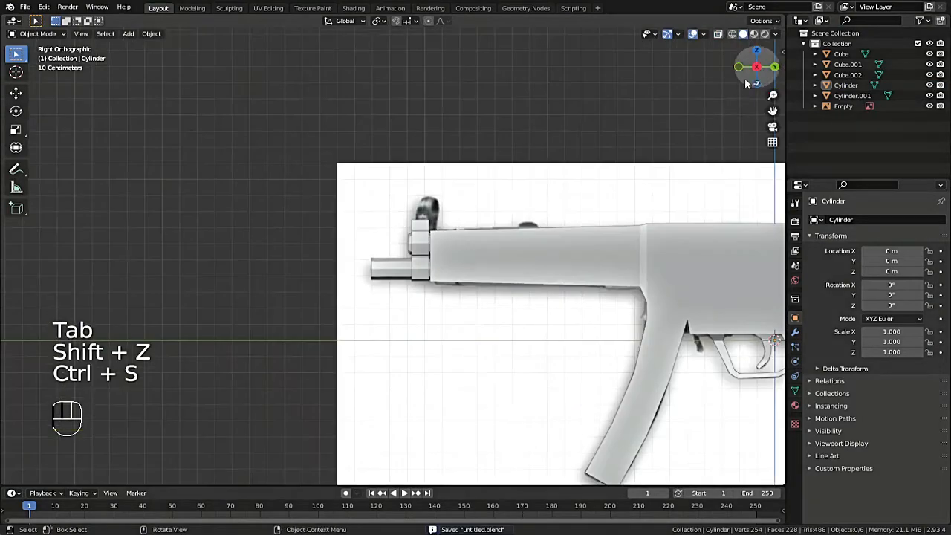
Examine the whole gun from several angles and compare its outline with the side-view reference
left_click_drag(747, 83, 605, 192)
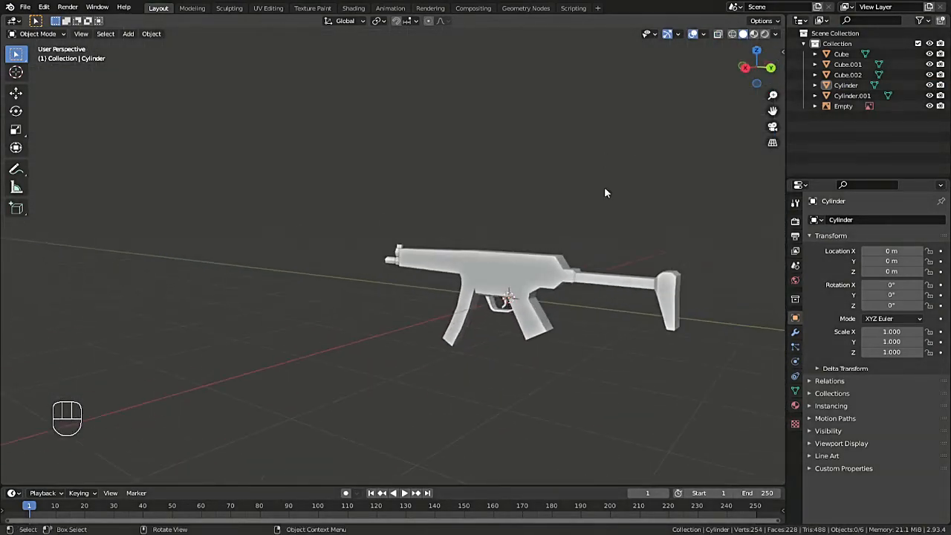
scroll(609, 190, "up", 2)
key("ctrl+s")
left_click_drag(773, 110, 654, 105)
left_click(746, 68)
key("shift+z")
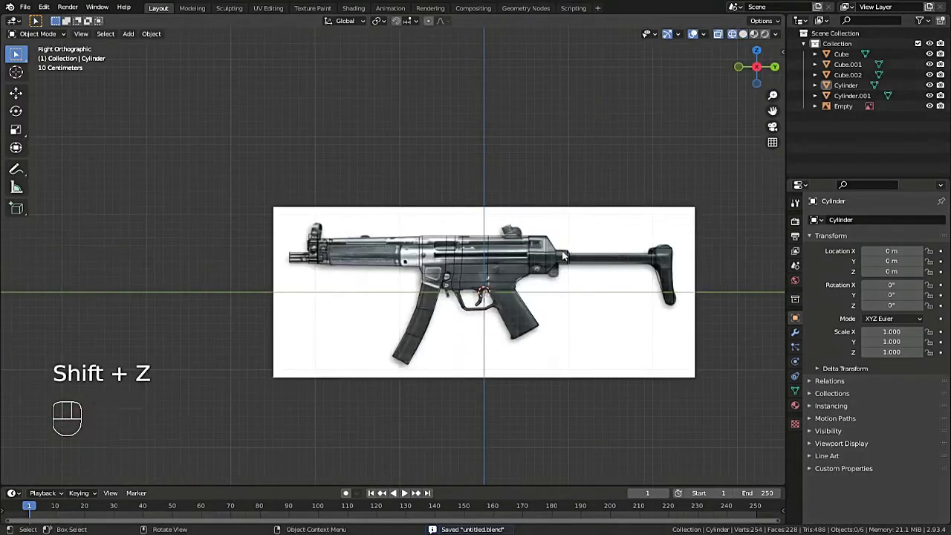
scroll(563, 255, "up", 3)
left_click_drag(773, 111, 650, 110)
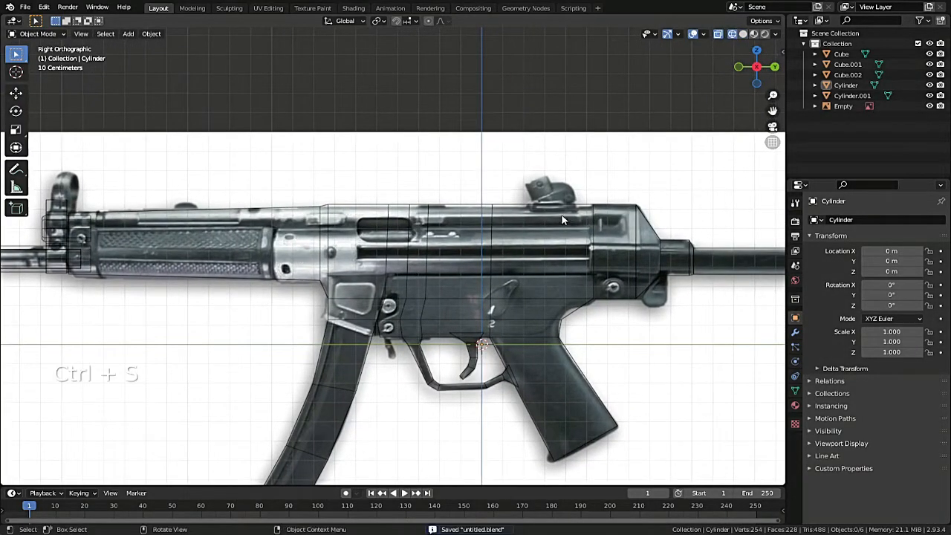
scroll(510, 232, "down", 2)
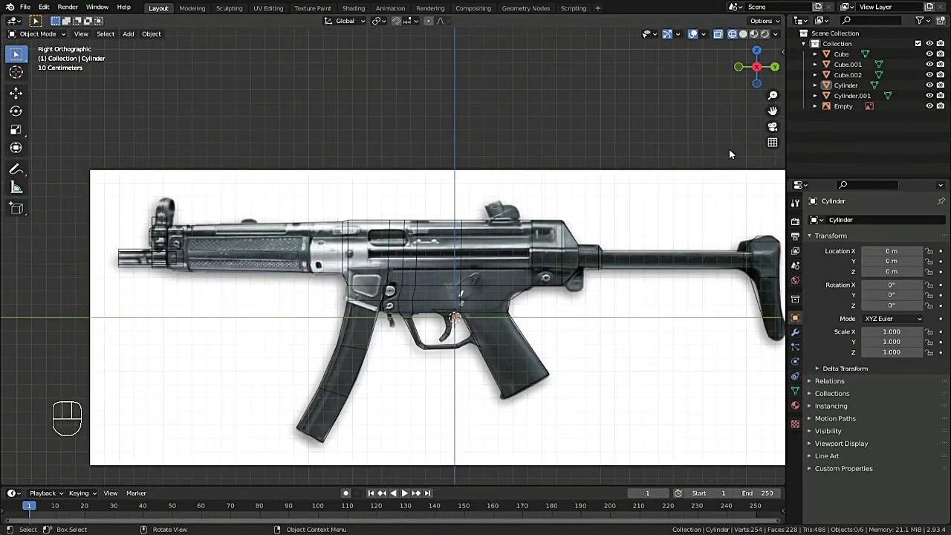
left_click_drag(774, 112, 798, 132)
left_click_drag(756, 66, 871, 88)
key("z")
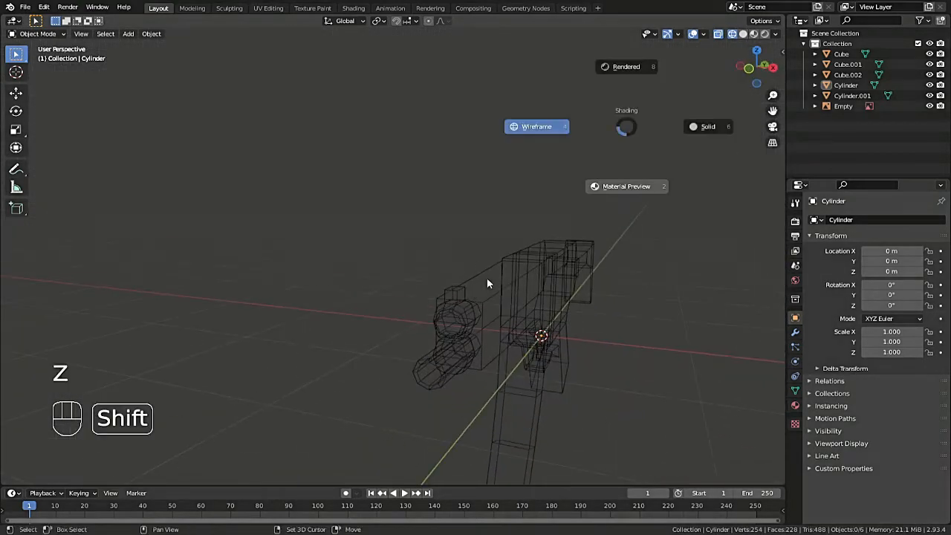
left_click(487, 279)
key("shift+z")
key("shift+z")
key("ctrl+s")
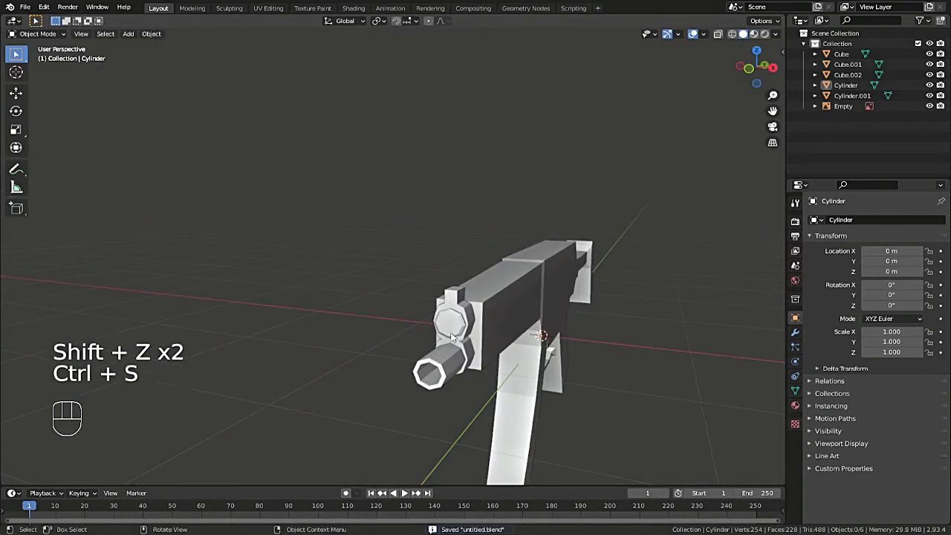
Duplicate the upper cylinder and raise the copy along Z to 0.34881 m, above the sight post
left_click_drag(758, 78, 760, 71)
scroll(719, 201, "up", 4)
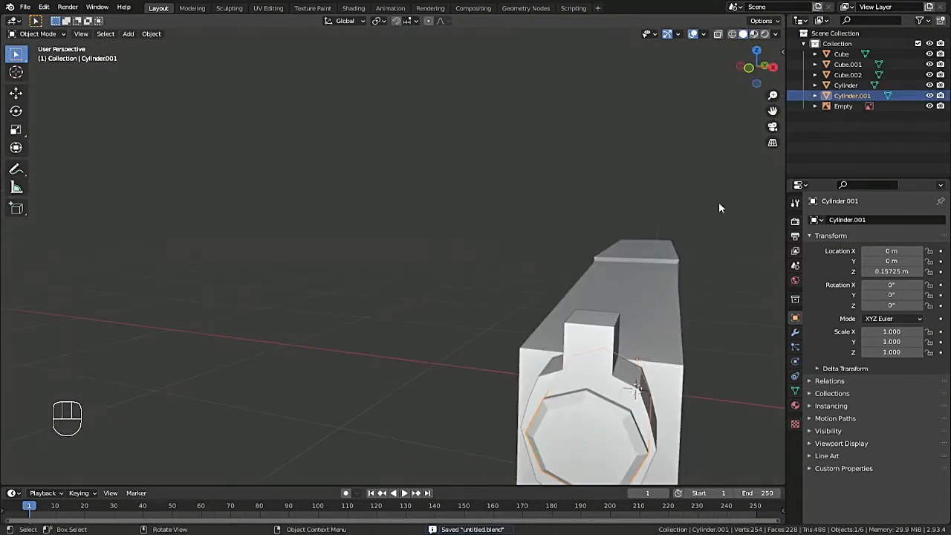
left_click_drag(773, 112, 720, 72)
key("shift+d")
key("z")
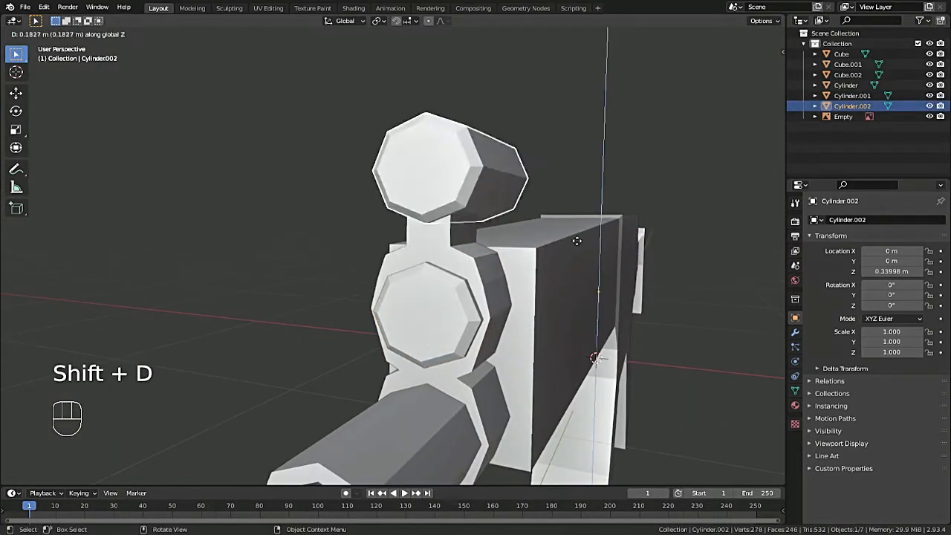
left_click(582, 261)
Hide the reference image and move the copied cylinder's whole mesh by -0.054761 m along Y
key("Tab")
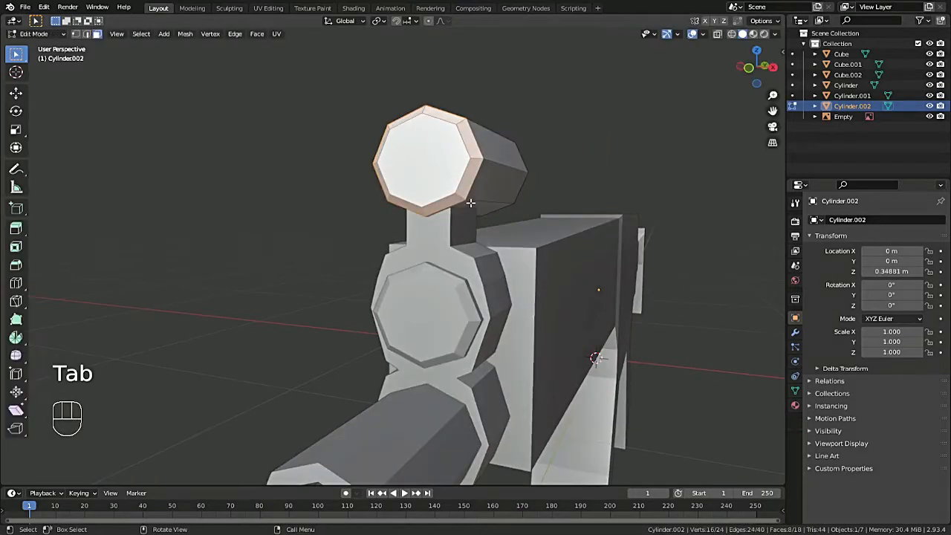
left_click(775, 68)
key("a")
key("KP_Decimal")
key("shift+z")
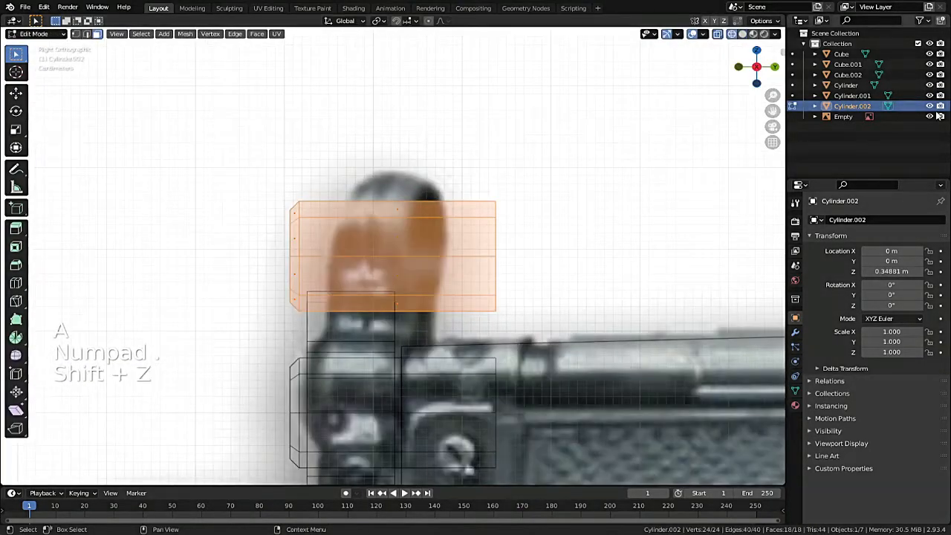
key("g")
left_click(524, 289)
Shorten the copied cylinder along Y and shift it 0.020376 m along Y to centre it over the sight post
key("s")
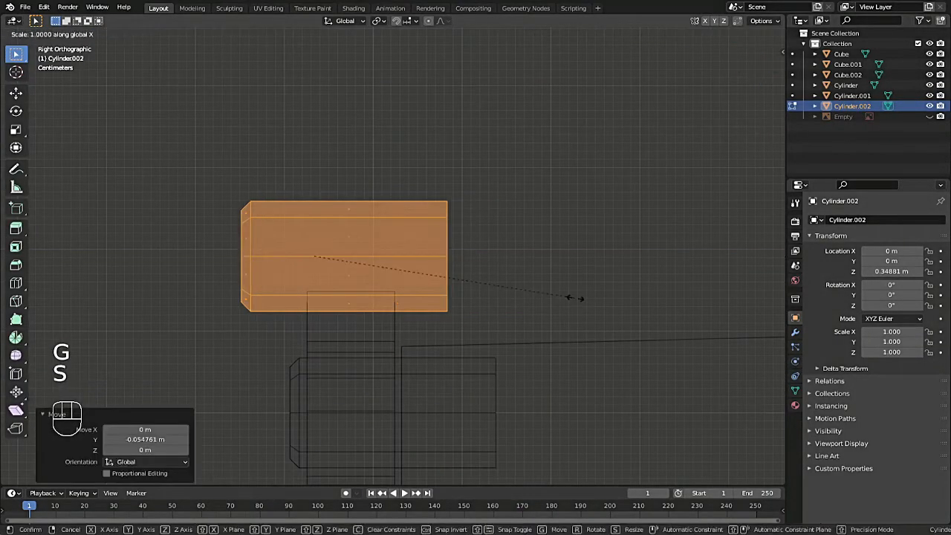
key("y")
left_click(466, 277)
key("g")
key("y")
left_click(487, 279)
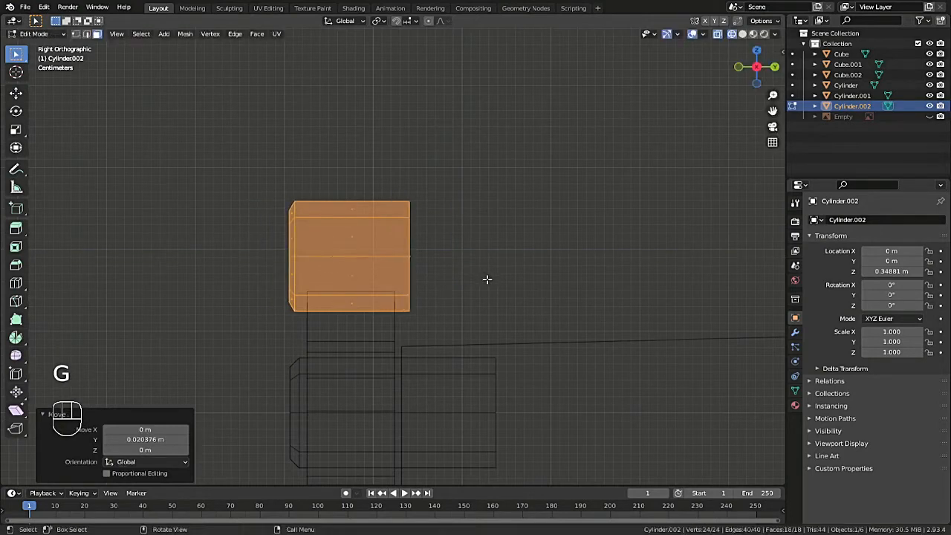
key("s")
key("y")
left_click(486, 281)
Remove the copied cylinder's bevelled front rim, close the open end with a flat face, and save
key("2")
left_click(296, 244, "alt")
key("x")
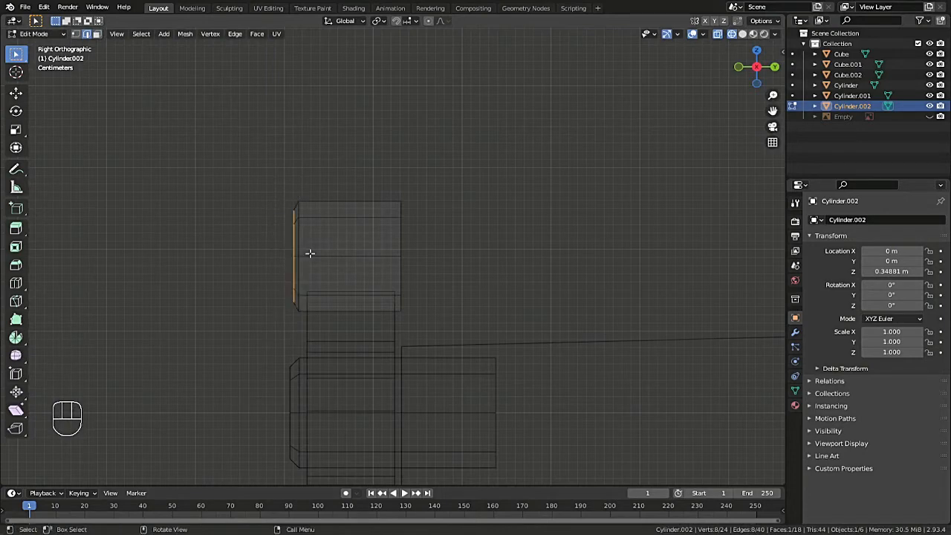
key("x")
left_click(268, 183)
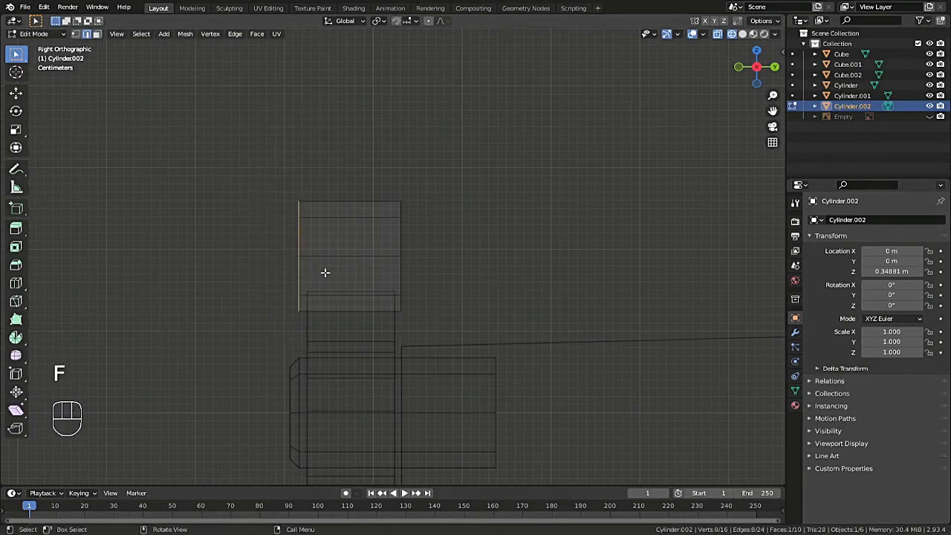
middle_click_drag(641, 150, 493, 199)
key("shift+z")
key("ctrl+s")
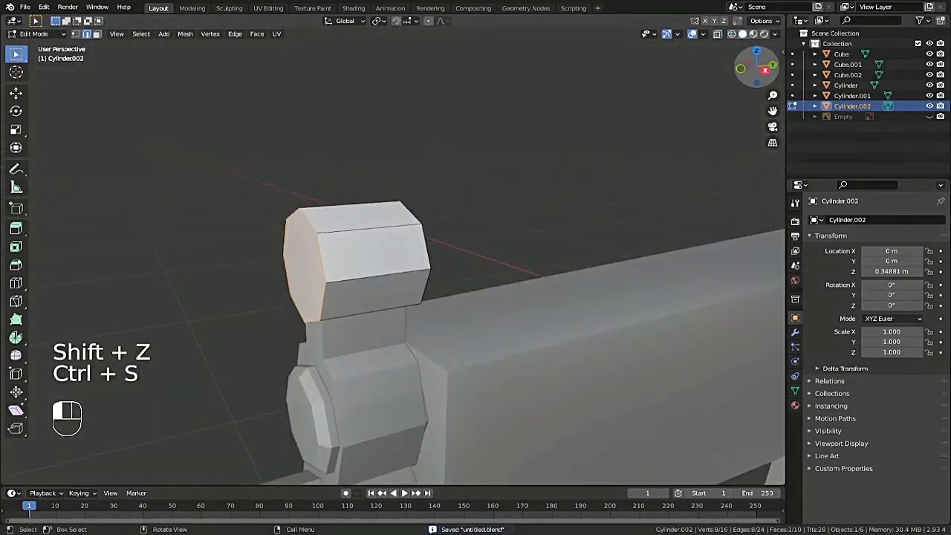
Open the sight block's mesh for editing in wireframe, with the post's top face selected
middle_click_drag(378, 368, 339, 345)
key("Tab")
left_click(332, 352)
key("Tab")
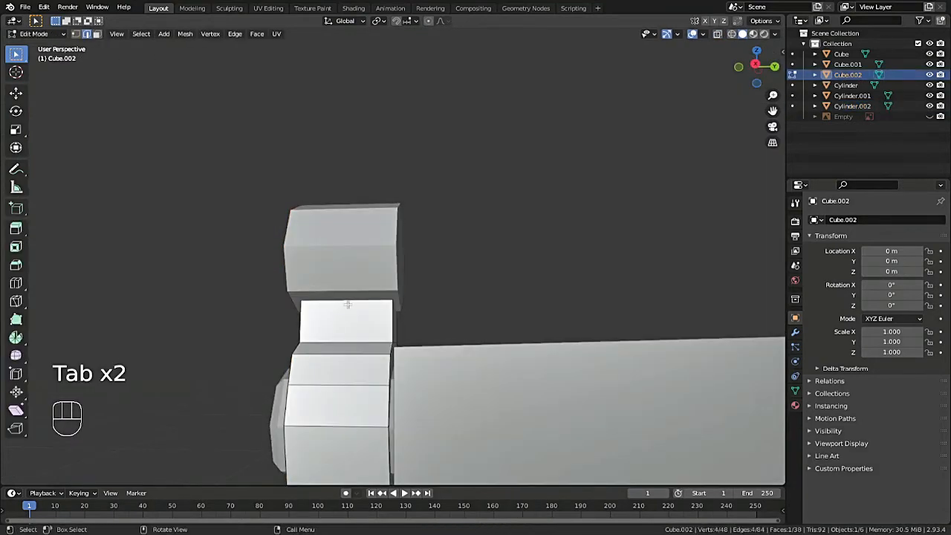
key("shift+z")
key("s")
key("x")
right_click(441, 311)
Narrow the sight post's top face along Y so that the post tapers towards the cylinder above
left_click(755, 64)
key("s")
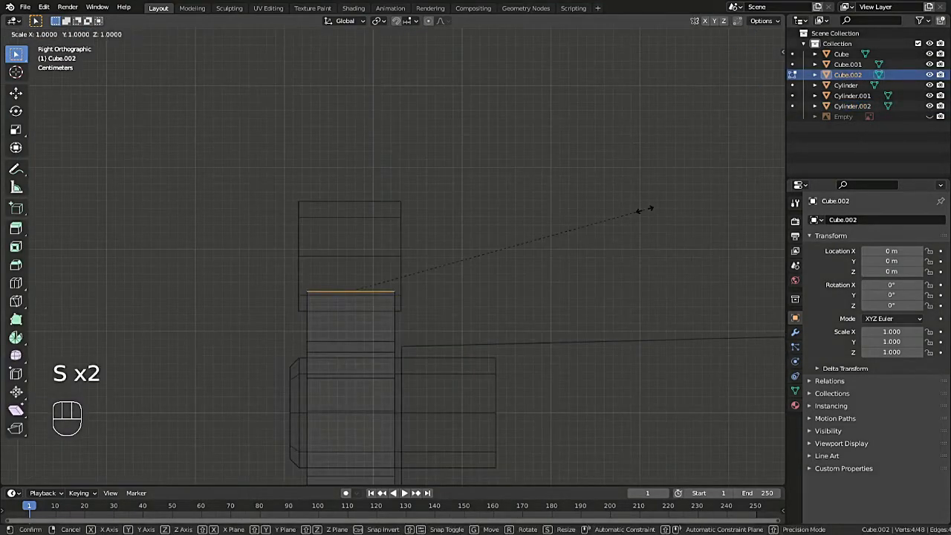
key("y")
left_click(513, 244)
Save the file and open the top sight cylinder for mesh editing with all its geometry selected
key("Tab")
left_click(410, 260, "shift")
key("Tab")
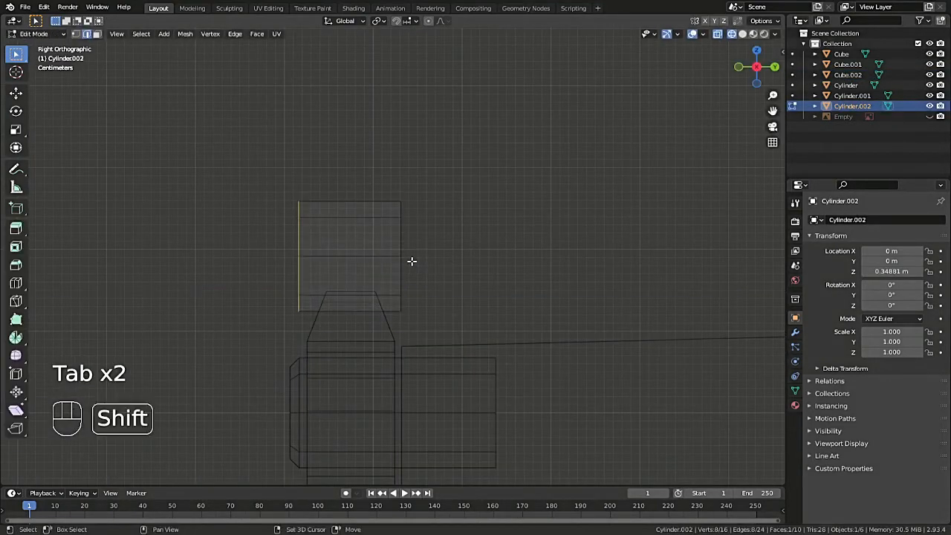
key("shift+z")
key("ctrl+s")
middle_click_drag(427, 263, 424, 261)
mouse_move(756, 67)
left_mouse_down()
mouse_move(723, 66)
mouse_move(756, 67)
mouse_move(743, 71)
left_mouse_up()
key("a")
key("s")
key("x")
right_click(464, 283)
Scale the top sight cylinder's mesh along Y and duplicate the cylinder in place
key("s")
key("y")
left_click(474, 286)
key("shift+d")
right_click(463, 277)
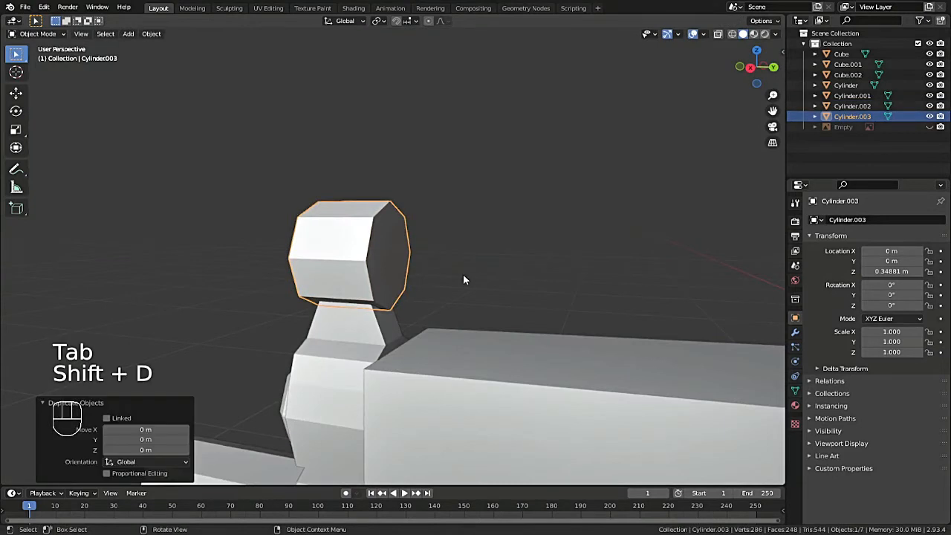
Stretch the duplicated sight cylinder's mesh along Y by 1.509 and shrink it in X and Z so it fits inside the original
key("Tab")
key("s")
key("x")
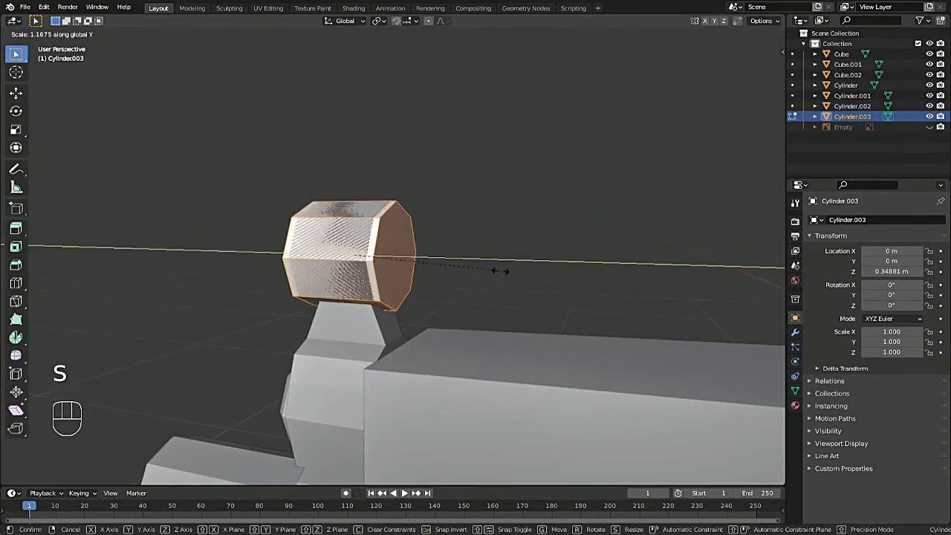
left_click(543, 283)
key("s")
key("shift+y")
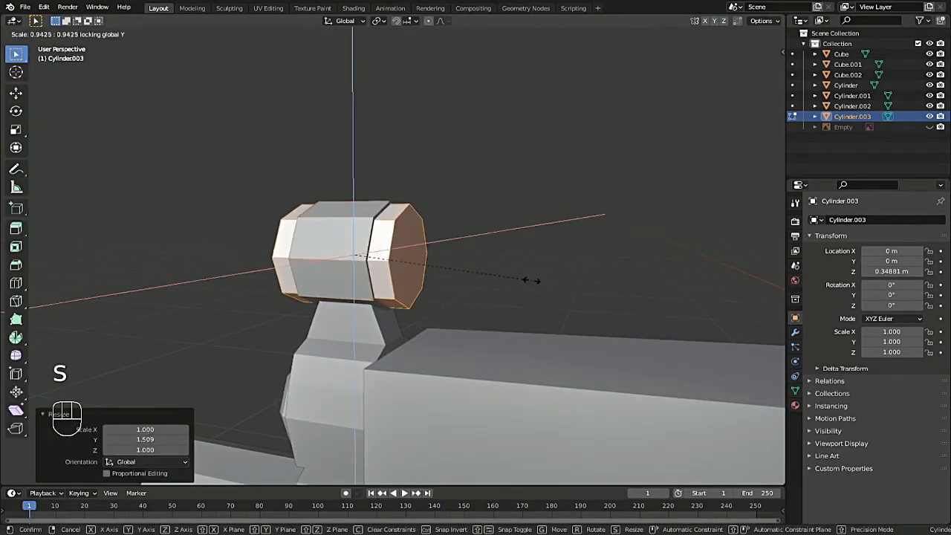
left_click(500, 273)
middle_click_drag(500, 273, 447, 244)
key("Tab")
Subtract the inner cylinder from the outer sight cylinder with a Boolean Difference to hollow it into a ring
left_click(346, 252, "shift")
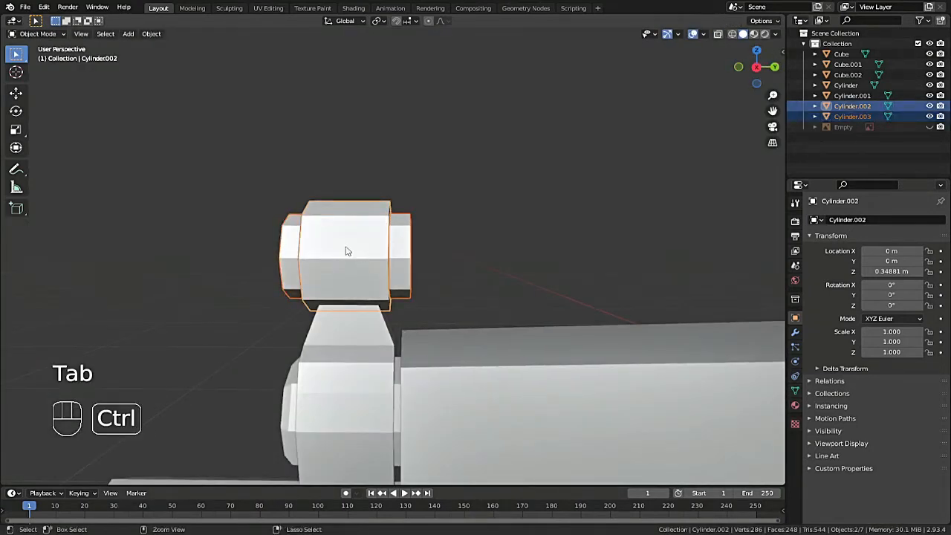
key("ctrl+KP_Subtract")
left_click(514, 170)
left_click_drag(762, 67, 675, 62)
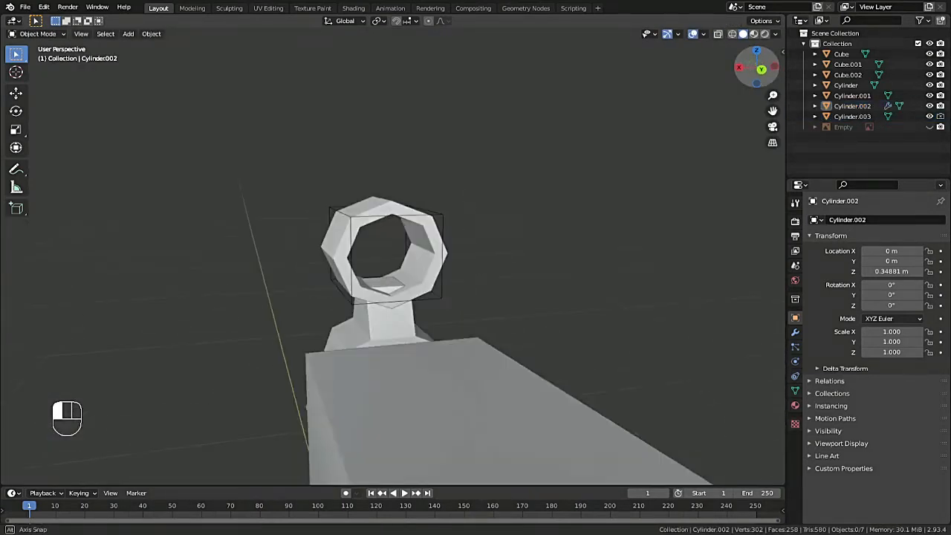
Add a centre edge loop through the sight post and lower its middle top edge about 0.012 m along Z
left_click(380, 291)
scroll(380, 292, "up", 4)
key("Tab")
key("ctrl+r")
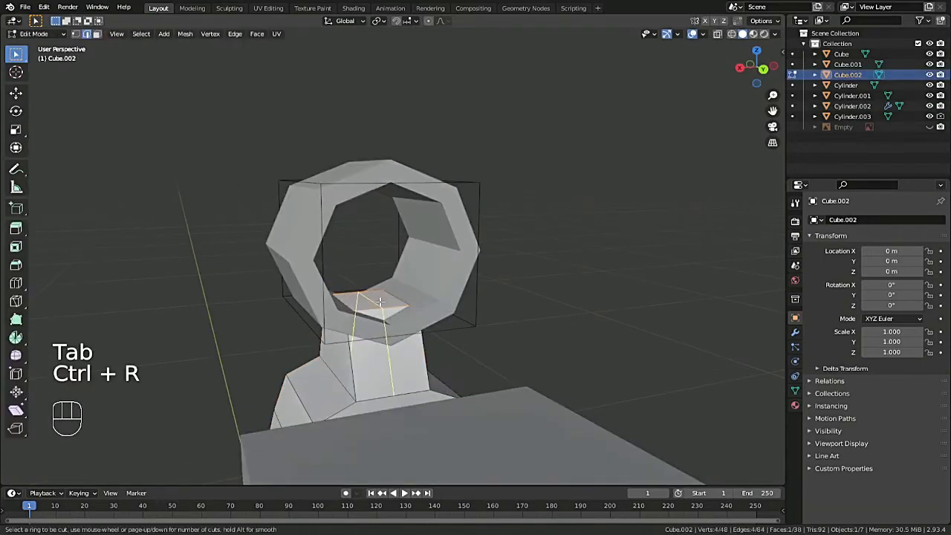
left_click(380, 301)
key("1")
key("2")
key("g")
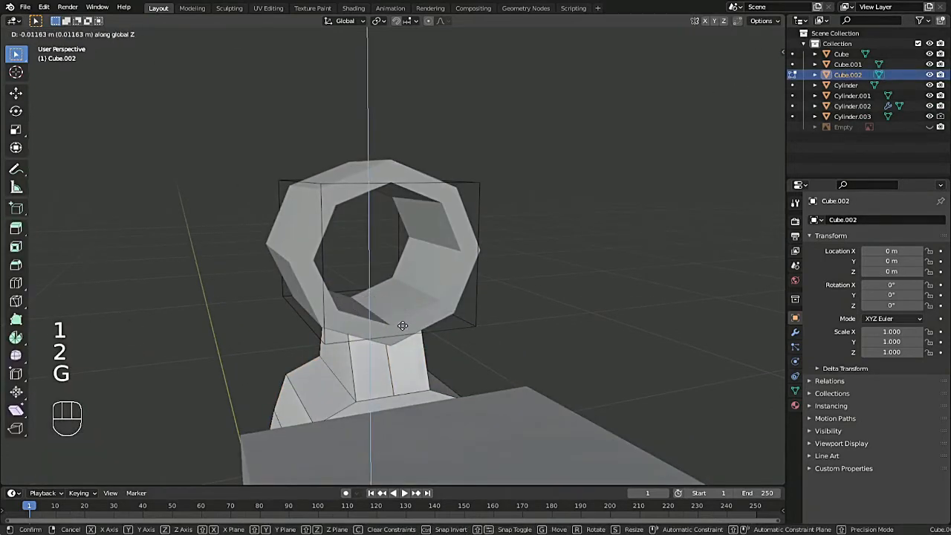
left_click(403, 325)
left_click_drag(764, 68, 817, 49)
key("Tab")
scroll(505, 248, "down", 3)
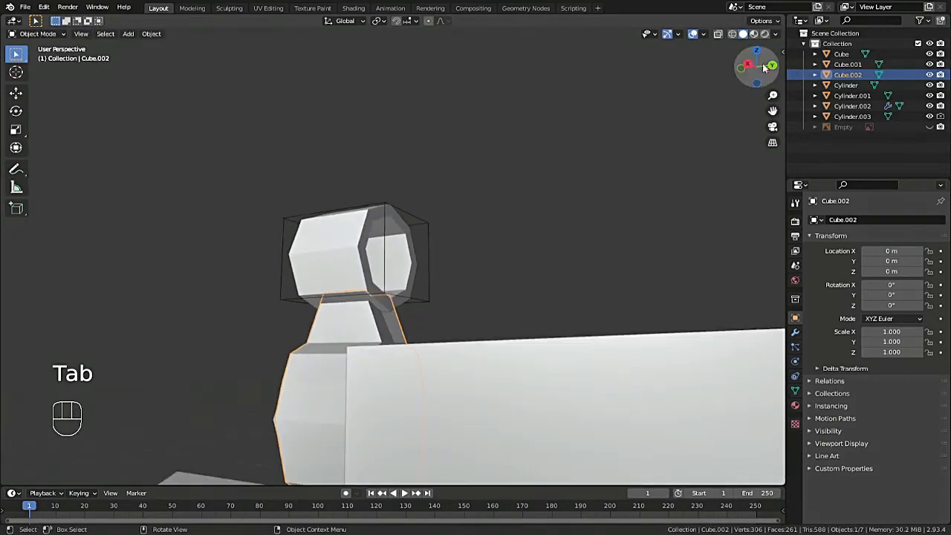
Scale the sight post's middle top edge along Y and leave mesh editing
left_click_drag(764, 69, 770, 66)
key("Tab")
key("s")
key("s")
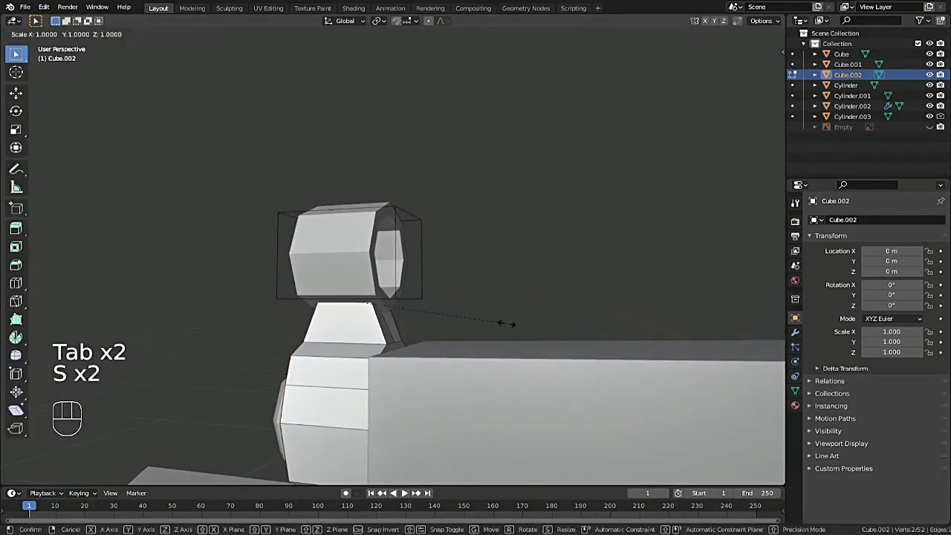
key("y")
left_click(521, 327)
left_click_drag(765, 68, 833, 67)
key("Tab")
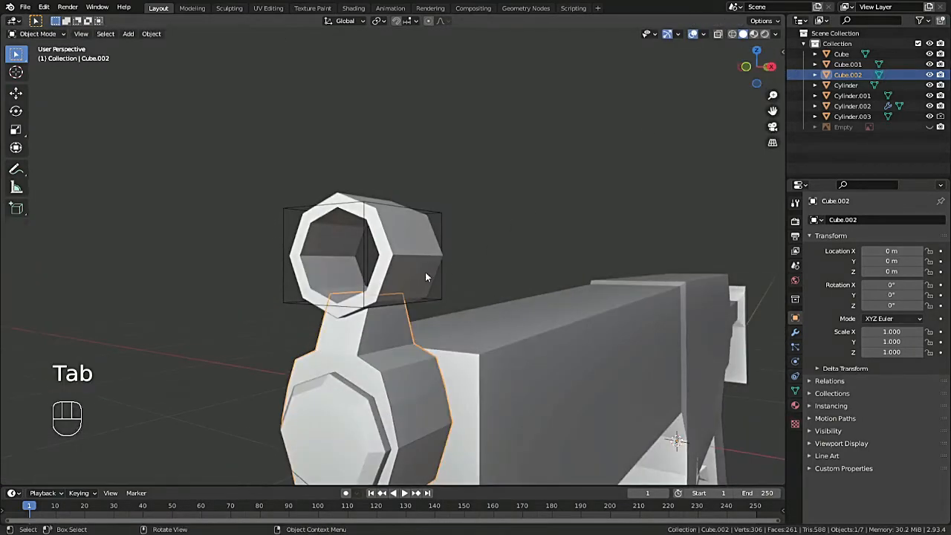
Apply the sight ring's Boolean modifier, delete the cutter cylinder and save the file
left_click(441, 260)
left_click(795, 333)
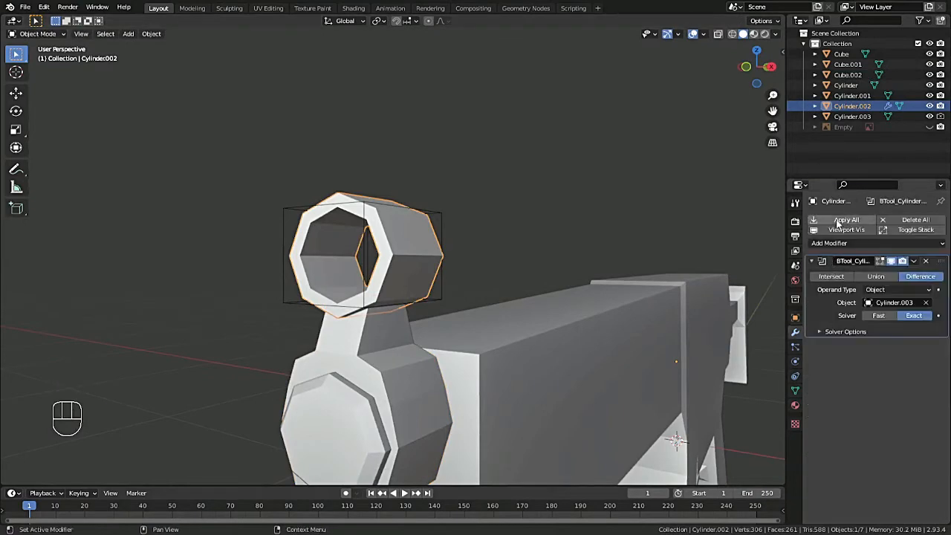
left_click(838, 223)
left_click(434, 313)
key("Delete")
scroll(456, 299, "down", 4)
scroll(424, 246, "down", 1)
key("ctrl+s")
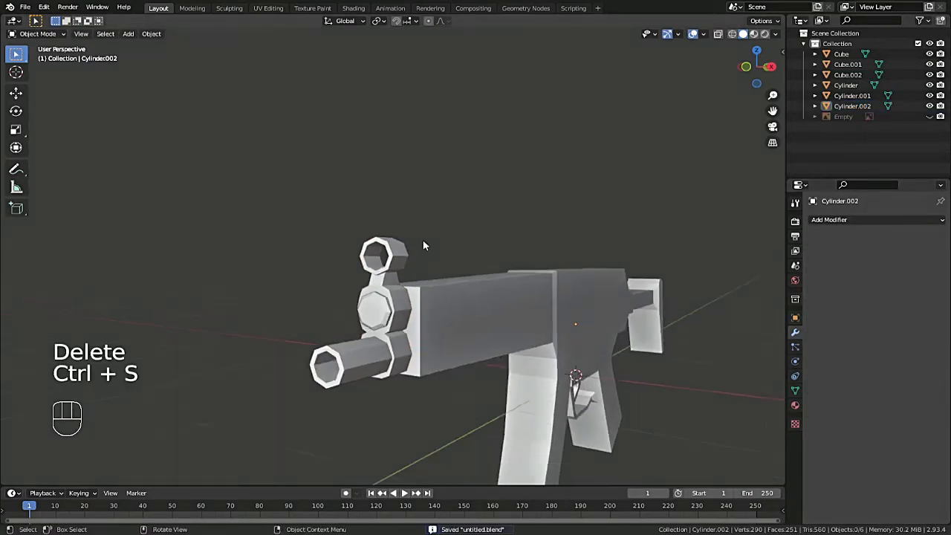
Edit the sight ring and post together in wireframe side view, shifting the ring and the post's top rearward along Y
scroll(423, 241, "down", 3)
left_click_drag(754, 70, 884, 69)
left_click(758, 68)
scroll(402, 221, "up", 2)
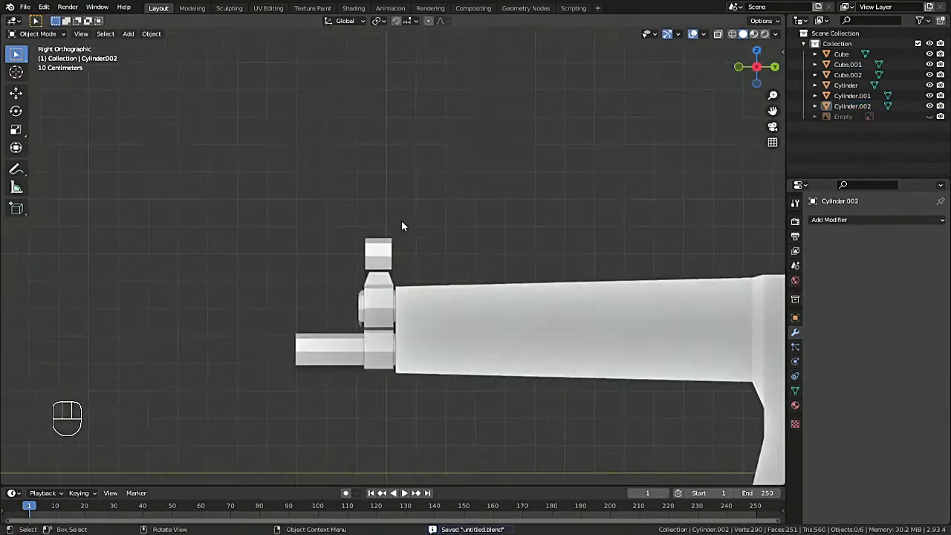
scroll(401, 226, "up", 2)
key("Tab")
key("Tab")
left_click(376, 281, "shift")
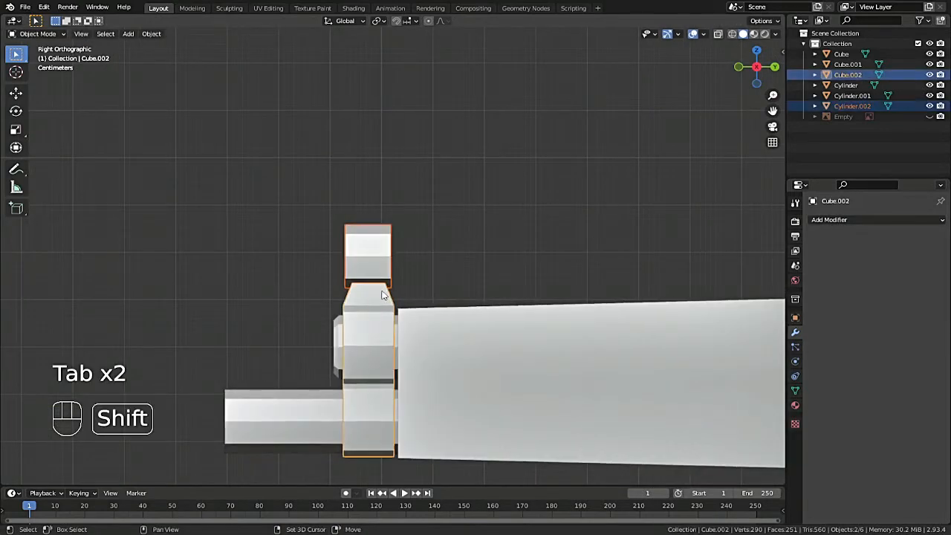
key("Tab")
key("shift+z")
key("g")
key("y")
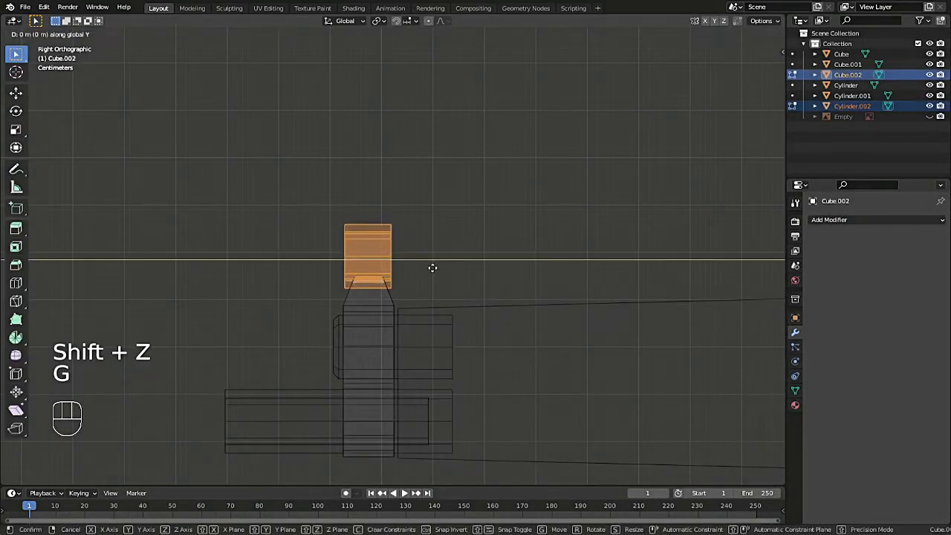
left_click(442, 268)
key("Tab")
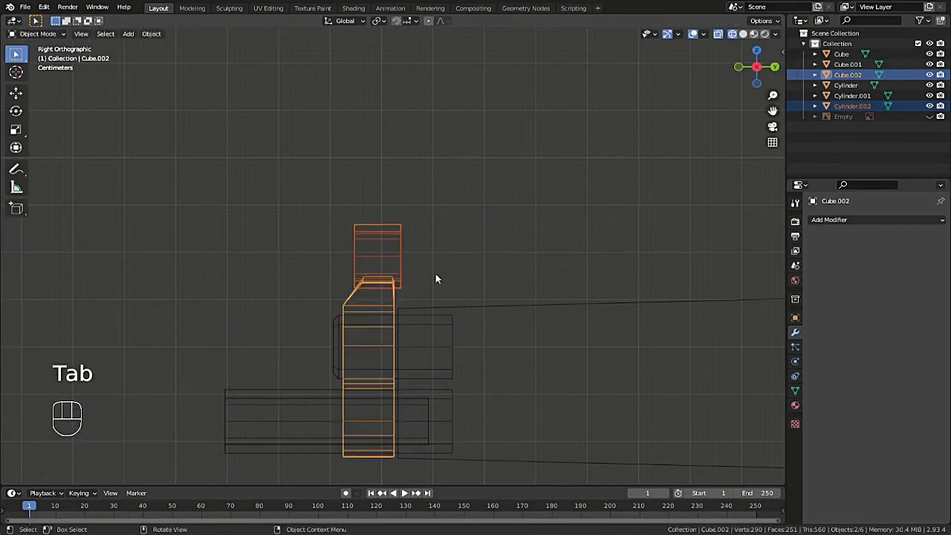
Return the viewport to solid shading, deselect everything and save the file
key("shift+z")
scroll(435, 278, "down", 3)
key("ctrl+s")
left_click(396, 368)
scroll(397, 364, "down", 6)
left_click_drag(753, 72, 703, 78)
key("ctrl+s")
scroll(474, 297, "up", 12)
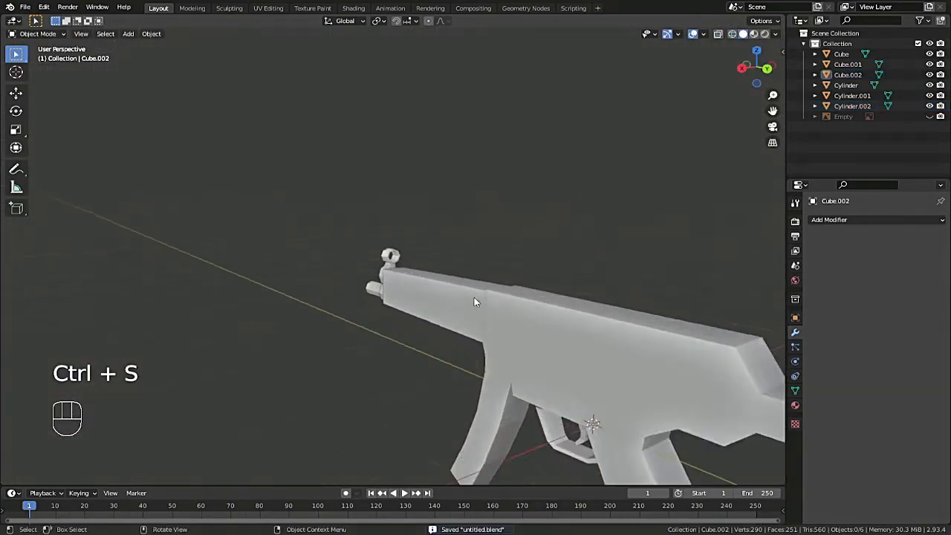
Open the sight block for mesh editing and raise the post's middle top edge 0.037674 m along Z
left_click(387, 297)
middle_click_drag(386, 297, 427, 298)
left_click_drag(756, 67, 776, 66)
left_click(403, 335)
key("Tab")
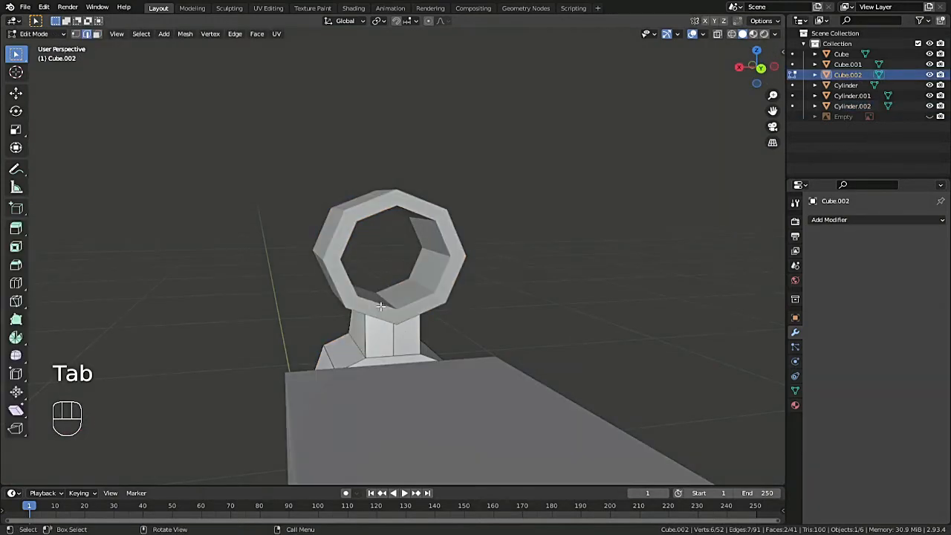
left_click(386, 304)
key("g")
key("z")
left_click(409, 280)
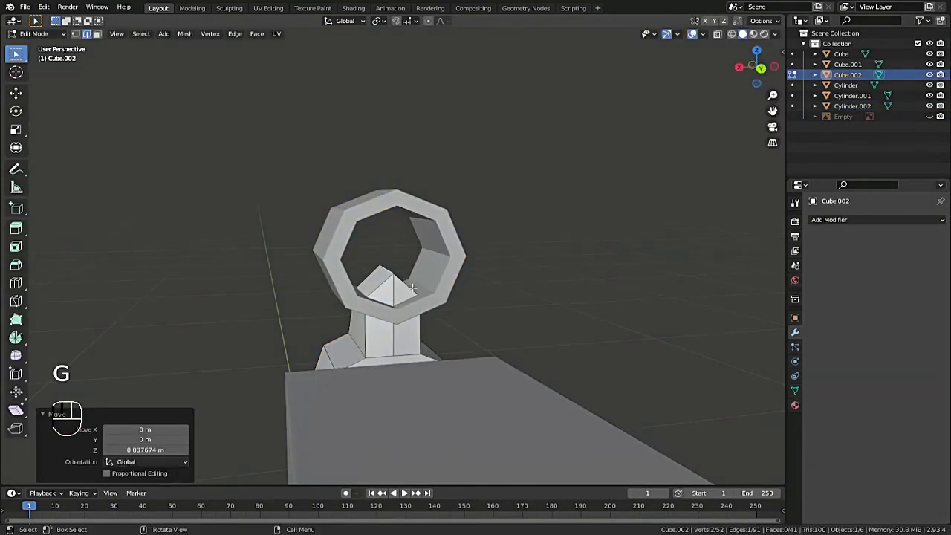
Raise the post's middle edge another 0.020298 m and fine-tune its height at the ring's centre in back view
left_click_drag(742, 83, 765, 83)
scroll(481, 202, "up", 4)
key("g")
key("z")
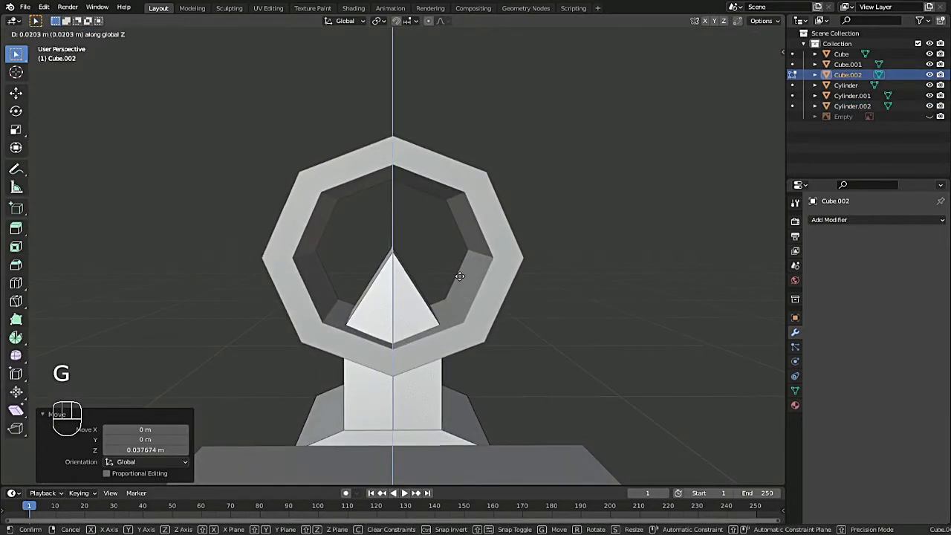
left_click(477, 275)
left_click(756, 69)
key("g")
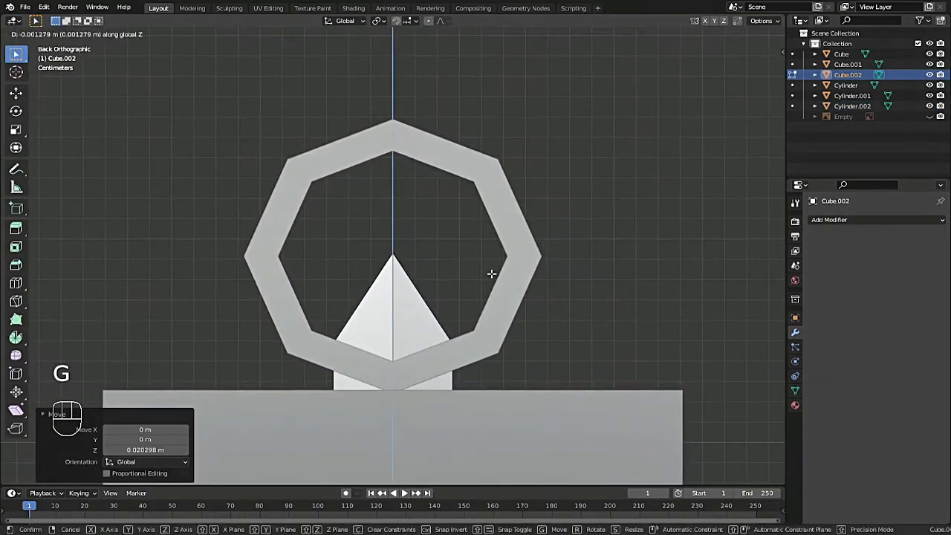
Scale the corner vertices below the post's pointed tip to about 0.54 along X, then save the file
key("shift+z")
key("1")
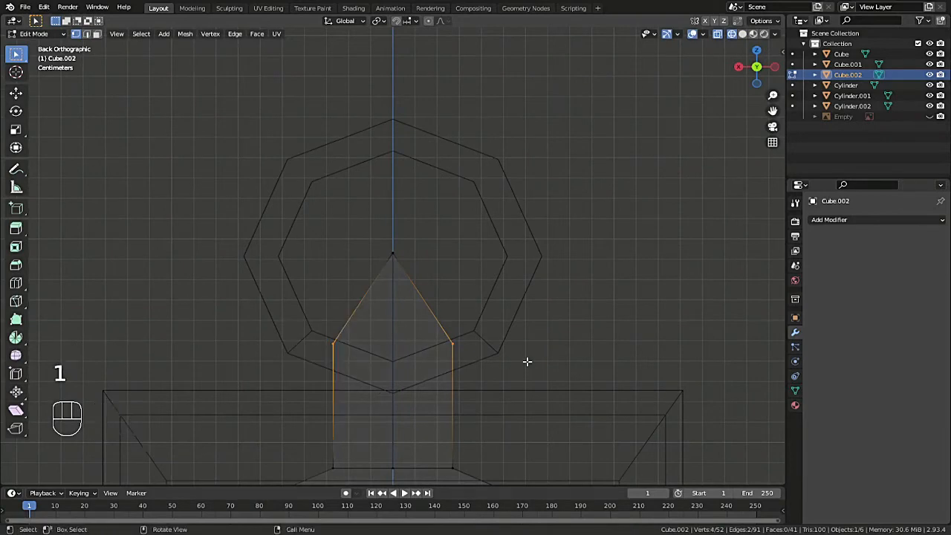
key("shift+z")
key("s")
key("x")
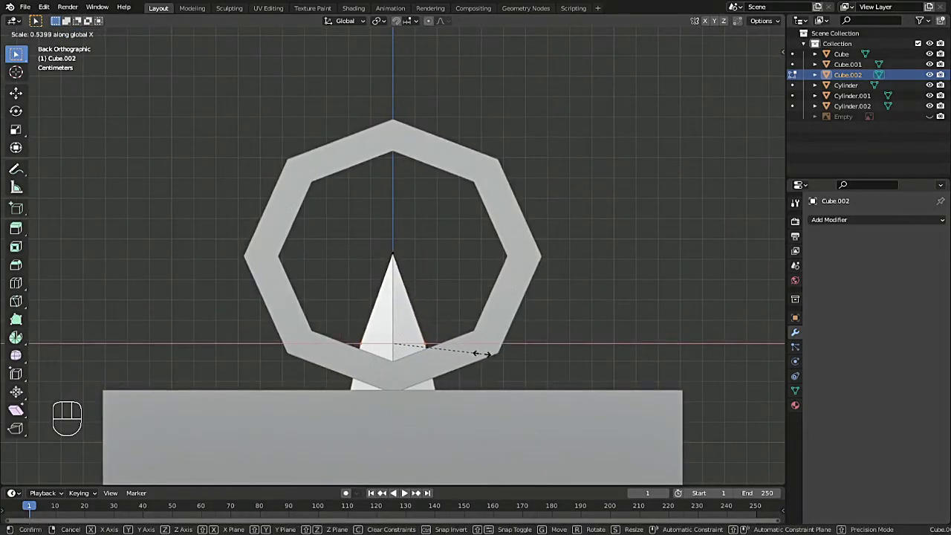
left_click(483, 353)
scroll(483, 353, "down", 6)
key("Tab")
key("ctrl+s")
key("ctrl+s")
middle_click_drag(506, 227, 491, 252)
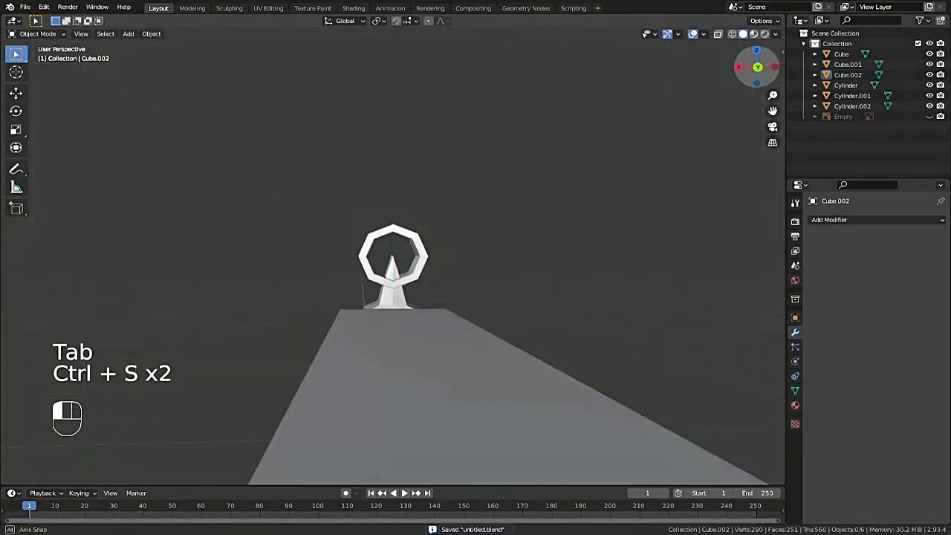
Select the sight post's tip edge and shorten it along Y to about 0.86 in wireframe side view
left_click_drag(757, 67, 863, 67)
key("Tab")
scroll(372, 268, "up", 4)
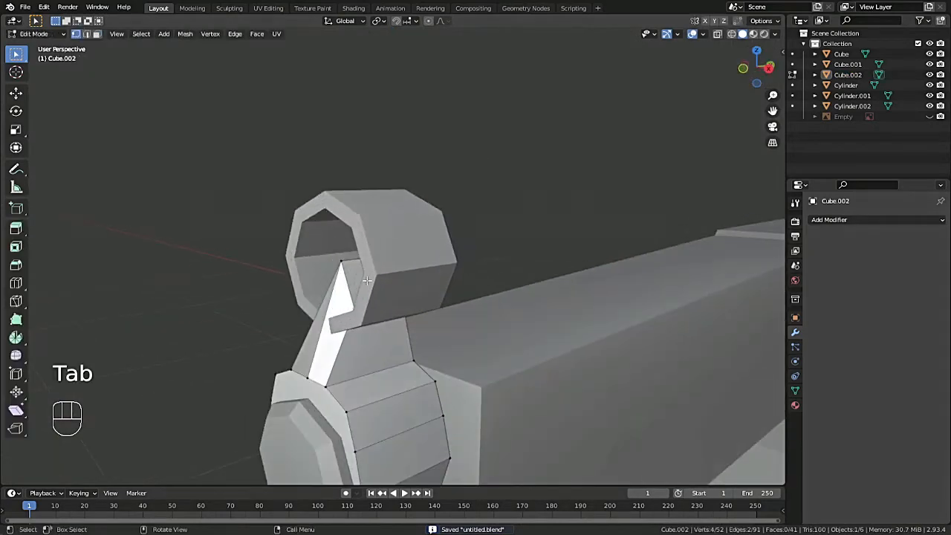
left_click(344, 264)
key("shift+z")
key("shift+z")
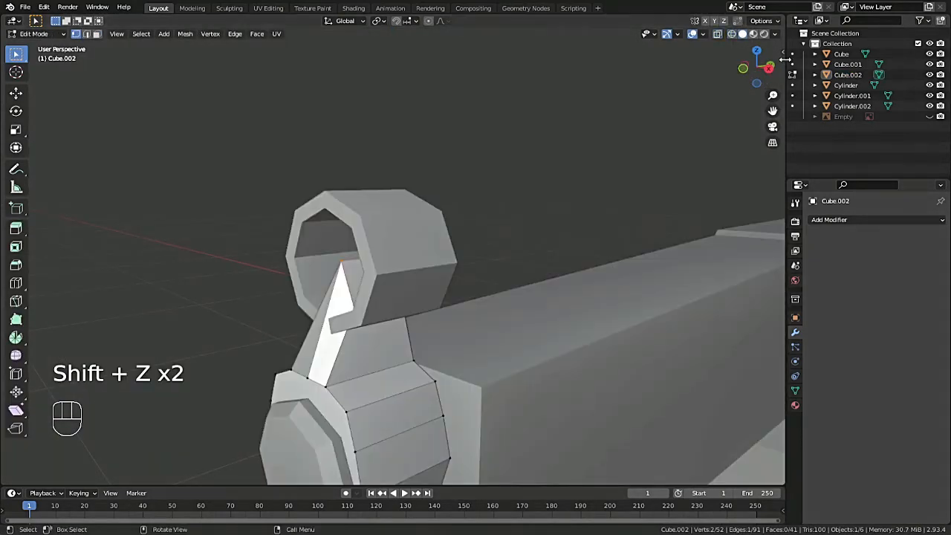
left_click(769, 69)
key("shift+z")
key("s")
key("x")
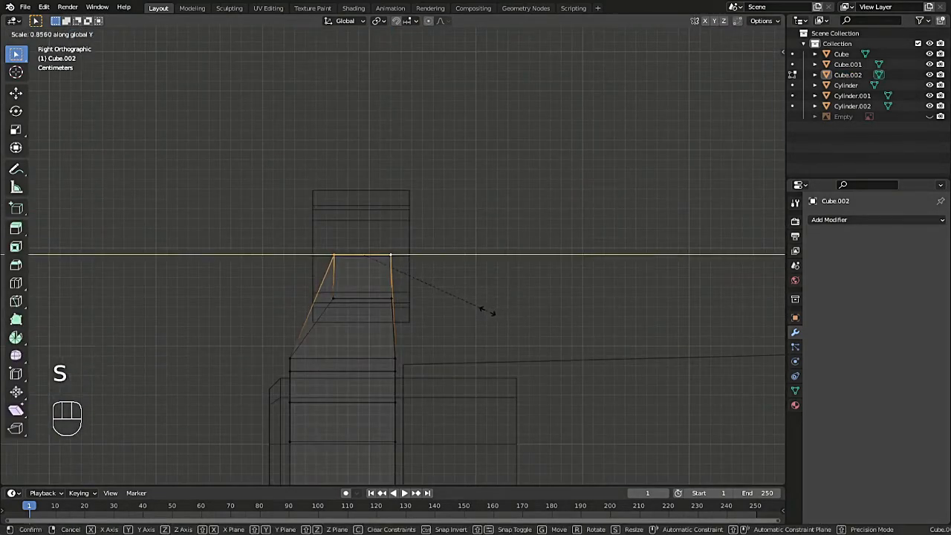
left_click(483, 311)
Move the tip edge's front vertex rearward along Y, return to solid shading in Object Mode and save the file
left_click(341, 258)
key("g")
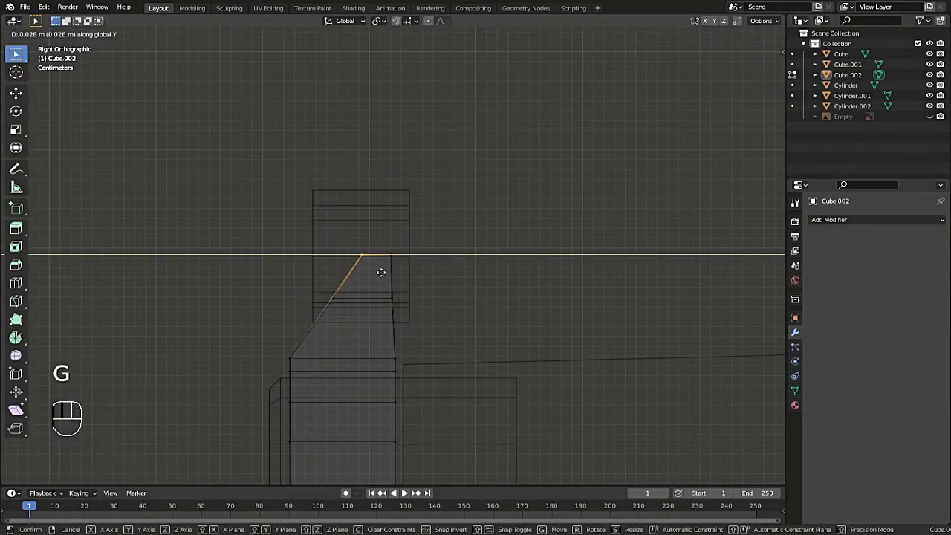
left_click(412, 291)
key("Tab")
key("shift+z")
key("ctrl+s")
scroll(408, 297, "down", 3)
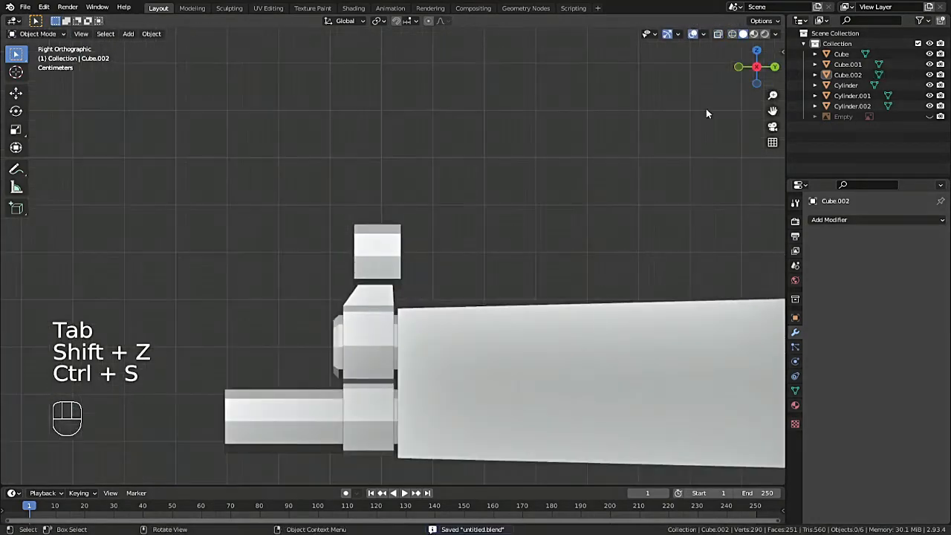
middle_click_drag(408, 298, 461, 327)
left_click_drag(757, 67, 605, 74)
scroll(528, 177, "down", 8)
key("ctrl+s")
left_click_drag(773, 111, 655, 88)
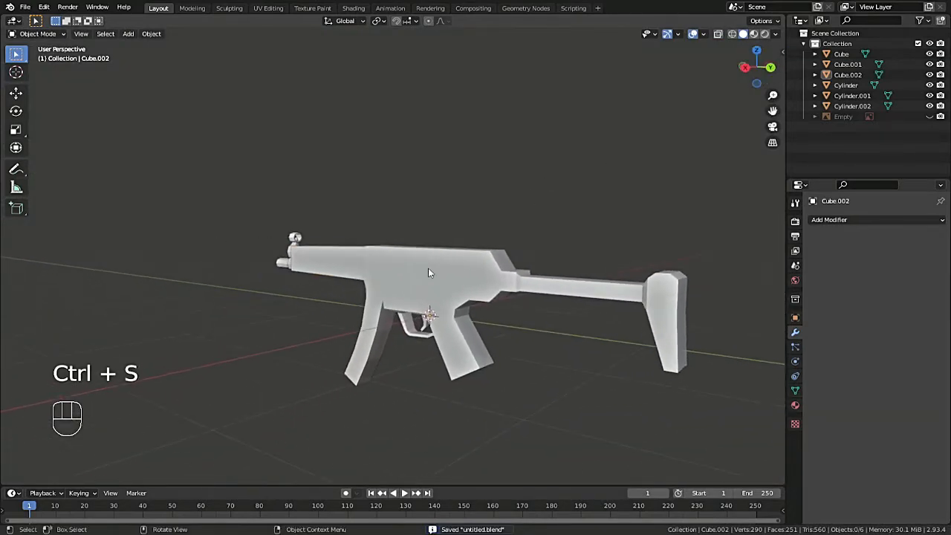
Select the gun body, switch the viewport to Material Preview shading and save the file
left_click(428, 268)
left_click_drag(758, 69, 825, 68)
left_click(753, 34)
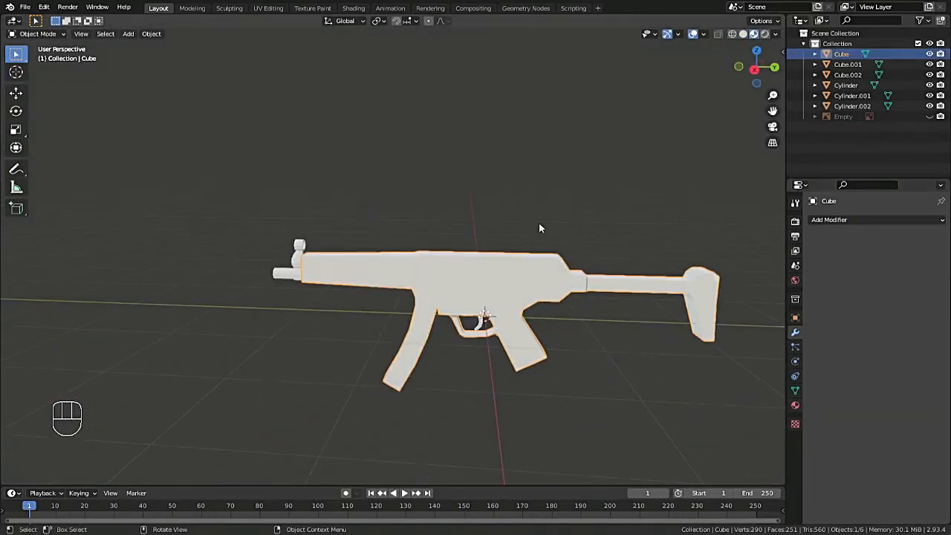
key("ctrl+s")
left_click_drag(756, 69, 806, 67)
left_click_drag(773, 111, 708, 102)
Assign the existing material named Material to the gun body, set its surface shader to Diffuse BSDF and save the file
left_click(795, 405)
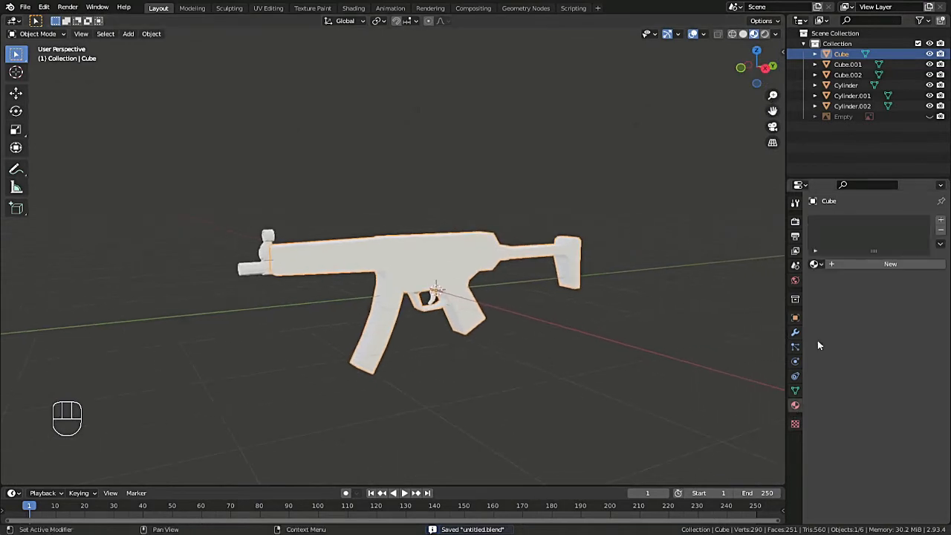
left_click(817, 265)
left_click(751, 279)
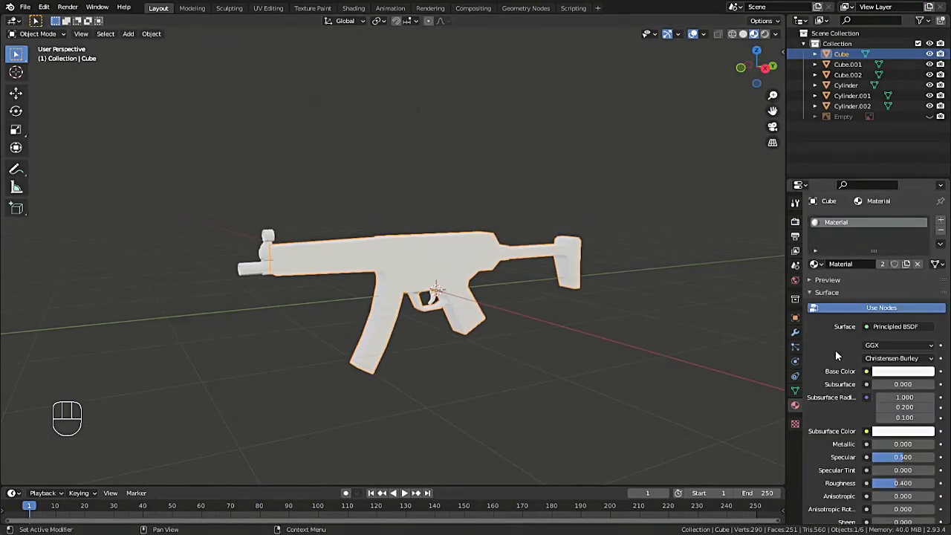
left_click(884, 328)
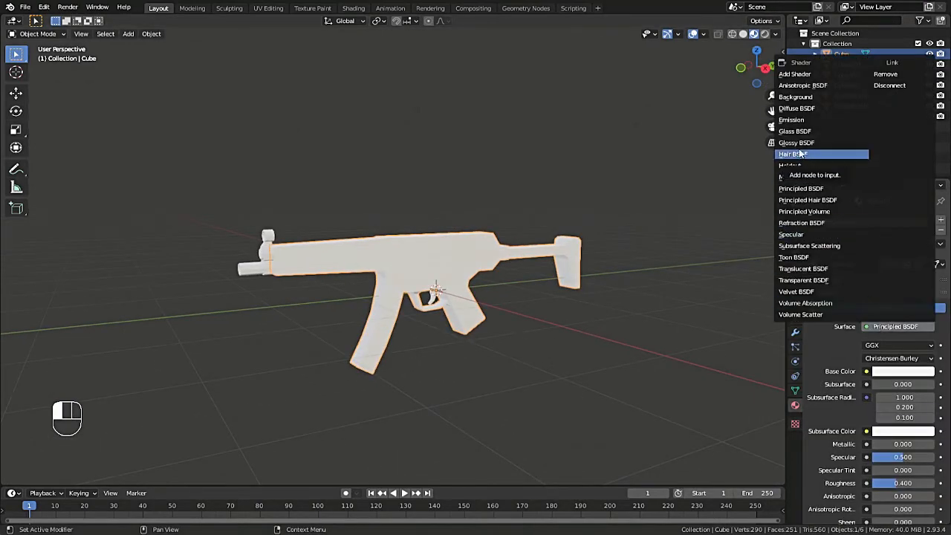
left_click(797, 109)
scroll(427, 240, "up", 3)
key("ctrl+s")
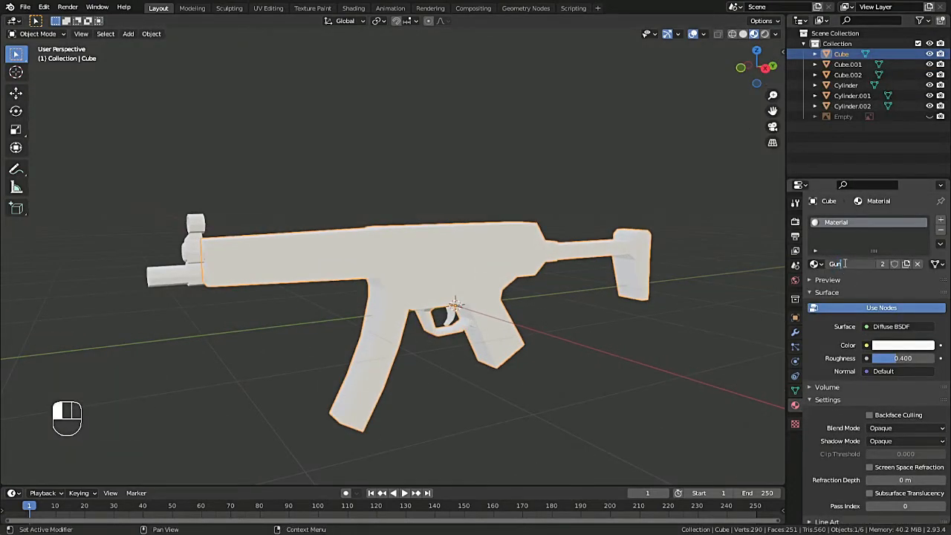
Rename the gun body's material as Gun Main and darken its diffuse color to grey
left_click(888, 349)
left_click_drag(927, 232, 928, 238)
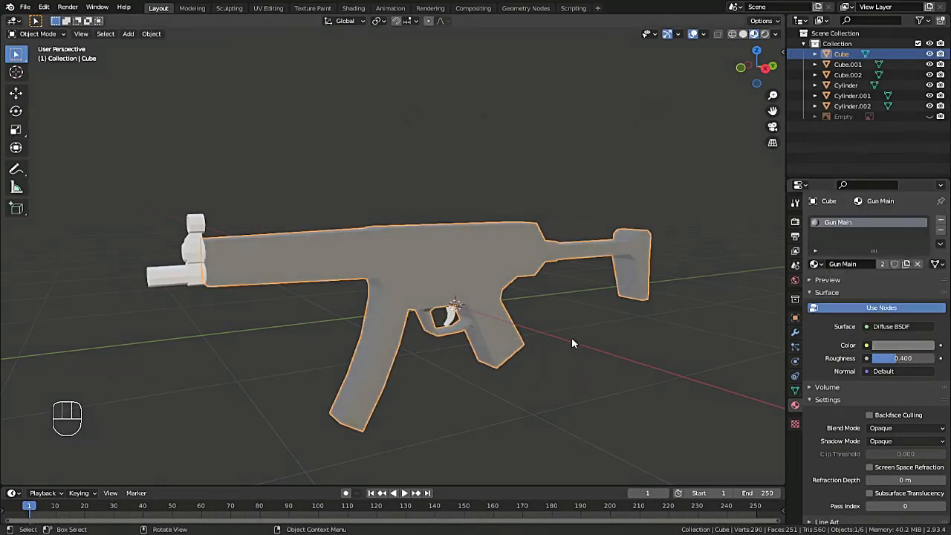
Save the file, move the reference image into a new collection and briefly hide the gun's collection to examine the reference
left_click(571, 344)
key("ctrl+s")
left_click(764, 68)
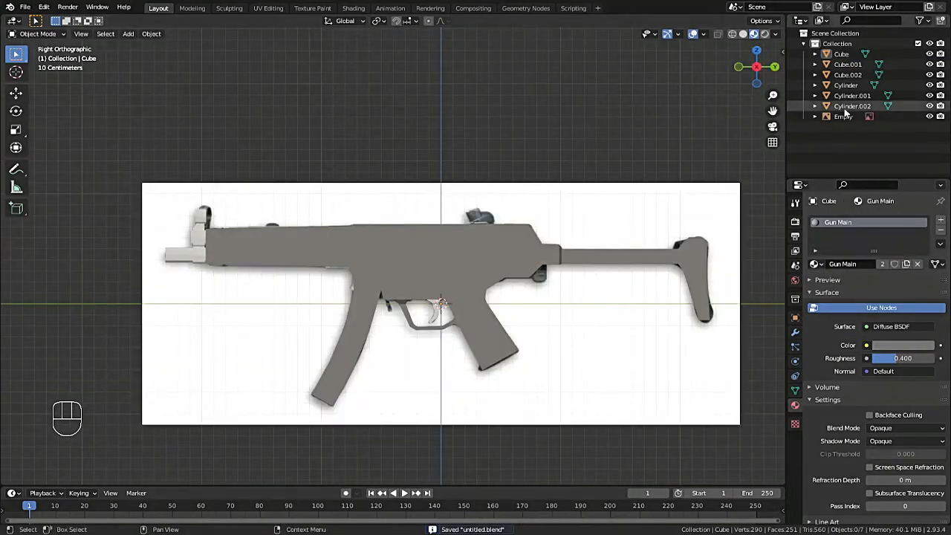
right_click(859, 139)
left_click(858, 140)
left_click_drag(846, 116, 846, 127)
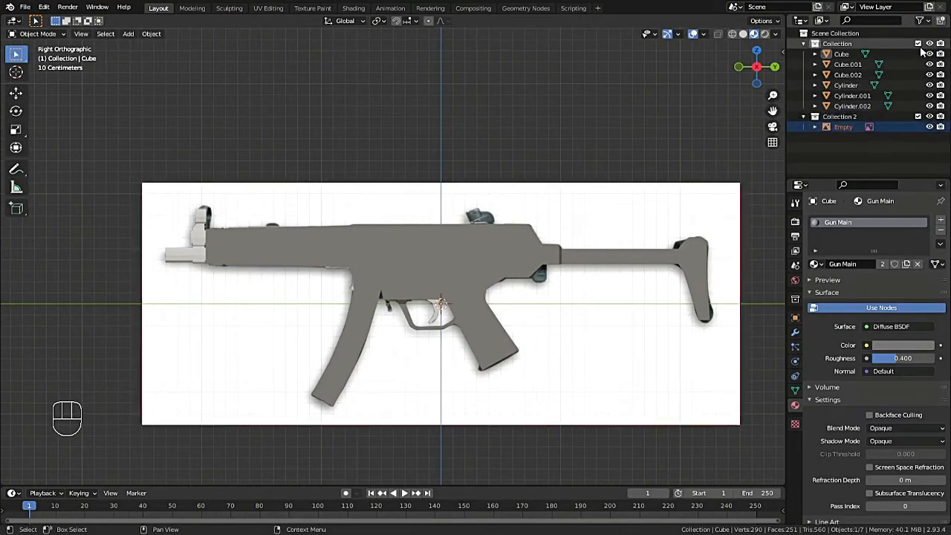
left_click(929, 43)
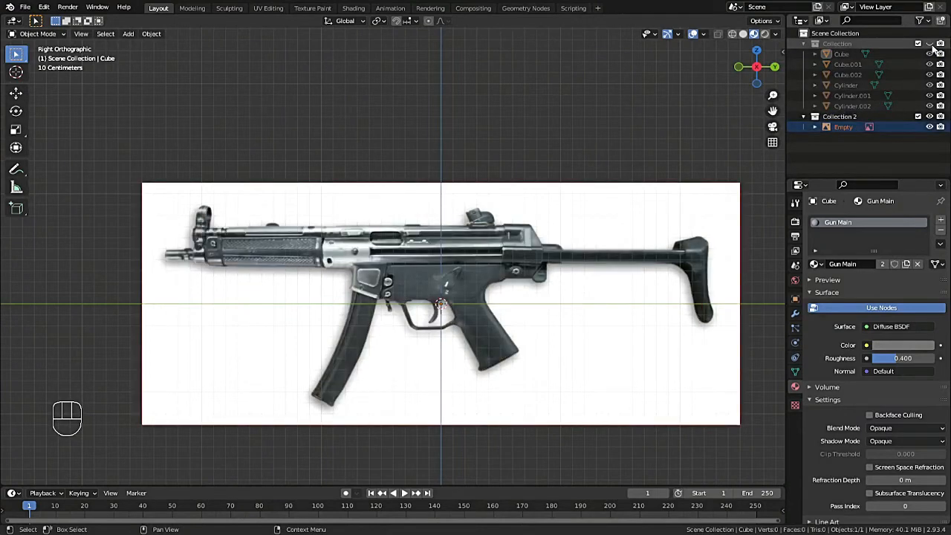
left_click(929, 43)
Save the file, then edit the gun body in face select mode with wireframe shading and select the stock tube's faces
left_click(465, 257)
key("ctrl+s")
key("Tab")
mouse_move(757, 67)
left_mouse_down()
mouse_move(743, 74)
mouse_move(751, 71)
left_mouse_up()
key("3")
key("3")
key("shift+z")
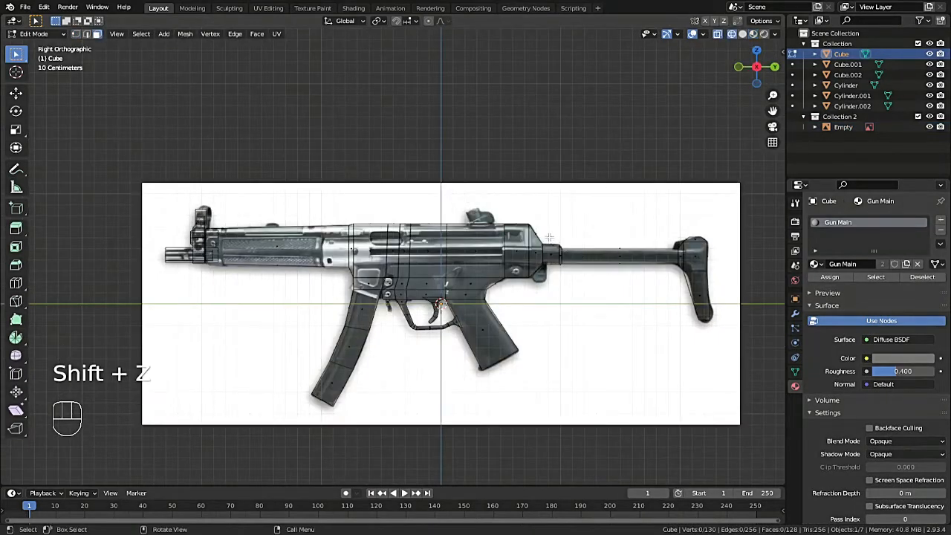
left_click_drag(655, 299, 655, 299)
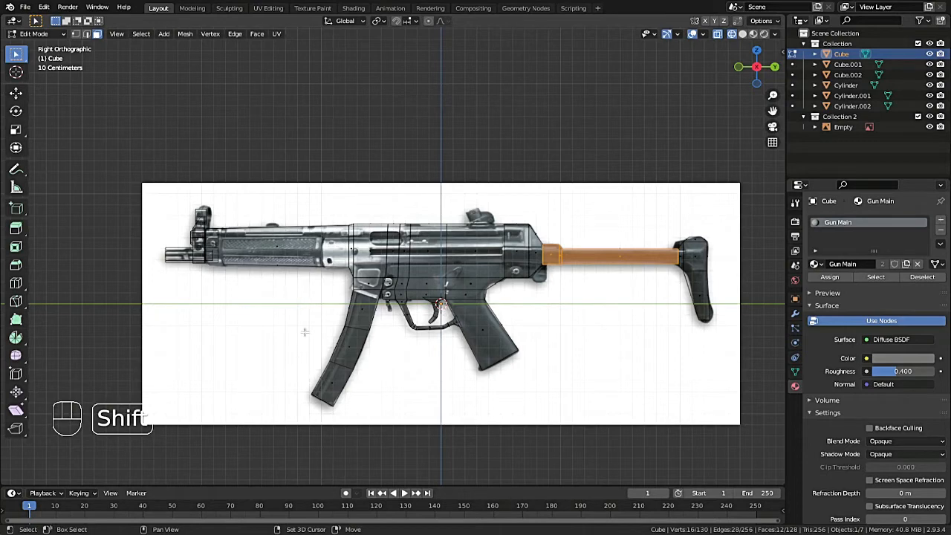
Add the magazine, trigger guard and pistol grip faces to the selection
left_click_drag(315, 305, 352, 380, "shift")
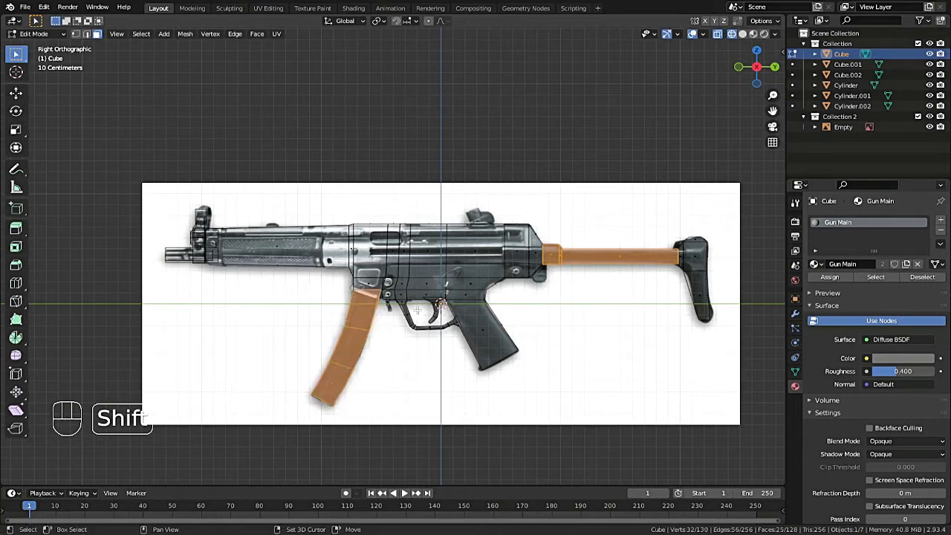
left_click_drag(417, 309, 557, 399, "shift")
scroll(435, 354, "up", 3)
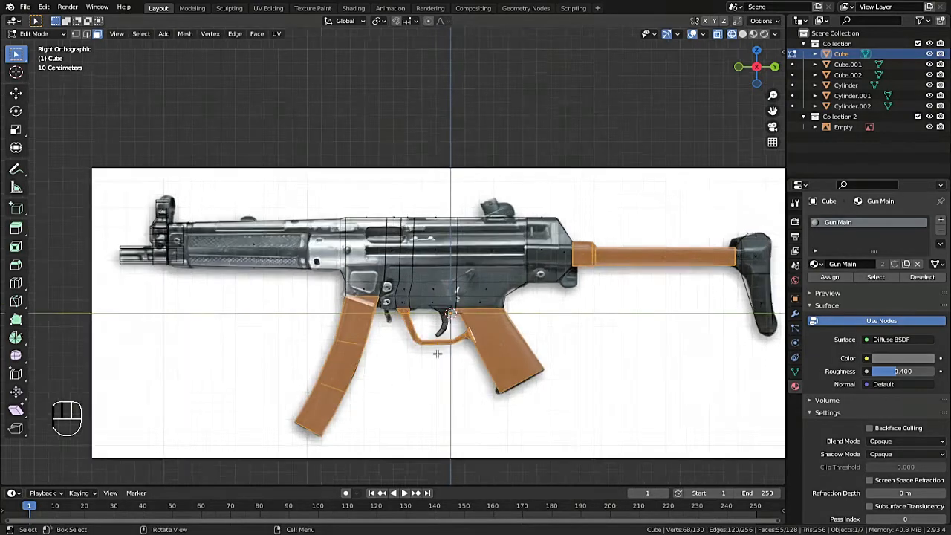
scroll(276, 258, "down", 3)
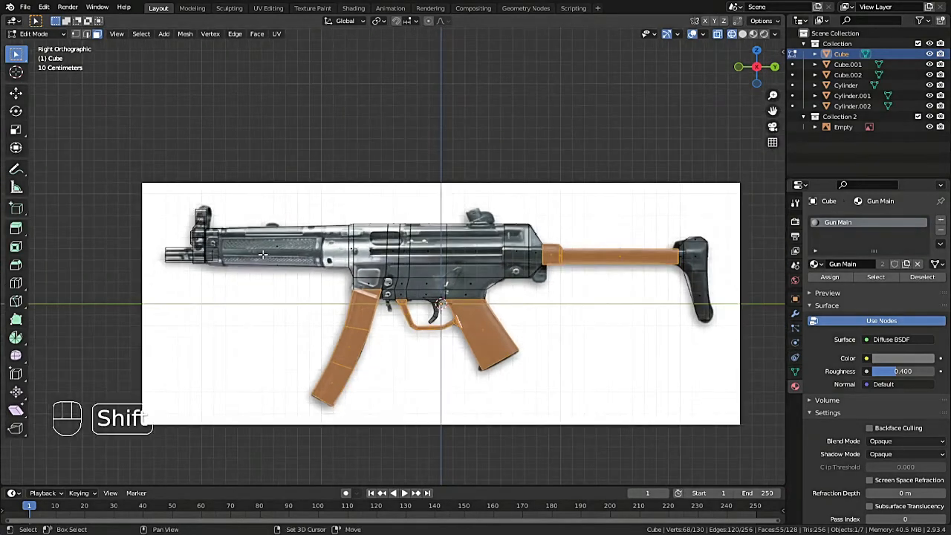
middle_click_drag(665, 141, 616, 270)
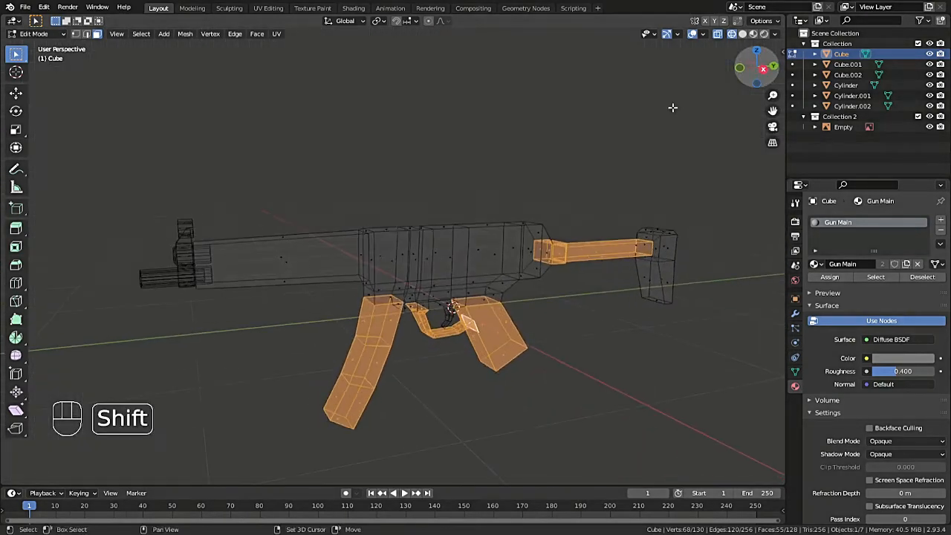
Return to Material Preview shading, save the file, add a second slot with a new material and assign it to the selected faces
key("shift+z")
key("ctrl+s")
left_click(941, 220)
left_click(847, 288)
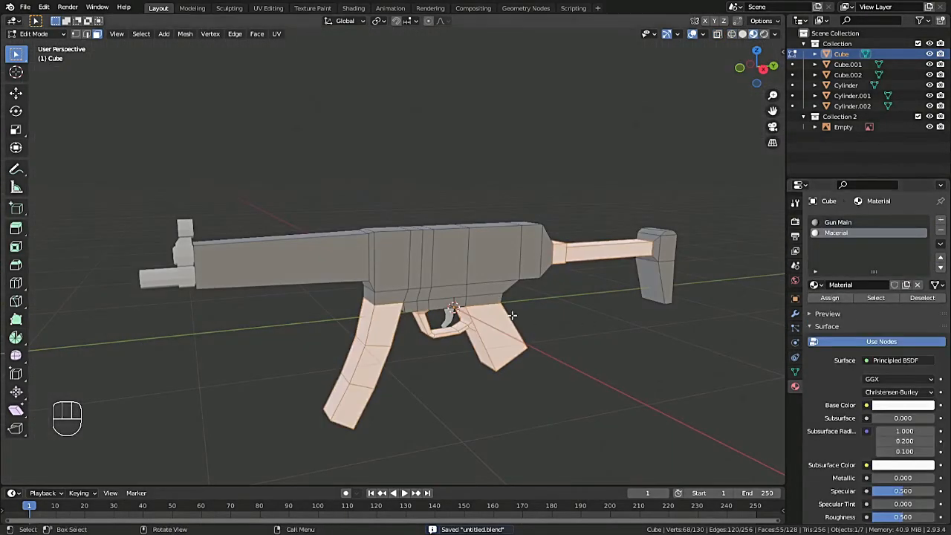
Set the new material's surface shader to Diffuse BSDF and darken its color to black
scroll(409, 298, "down", 2)
left_click(903, 405)
left_click(886, 361)
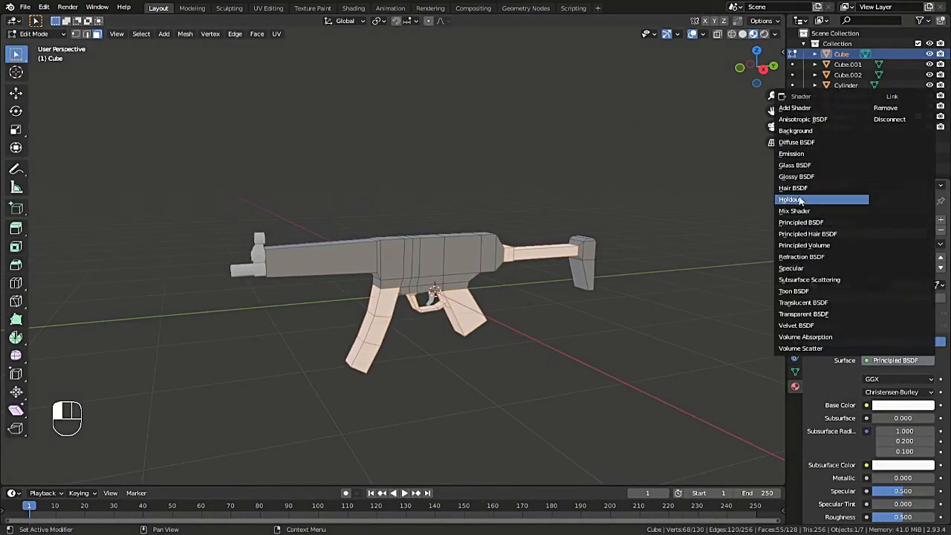
left_click(792, 149)
left_click(903, 379)
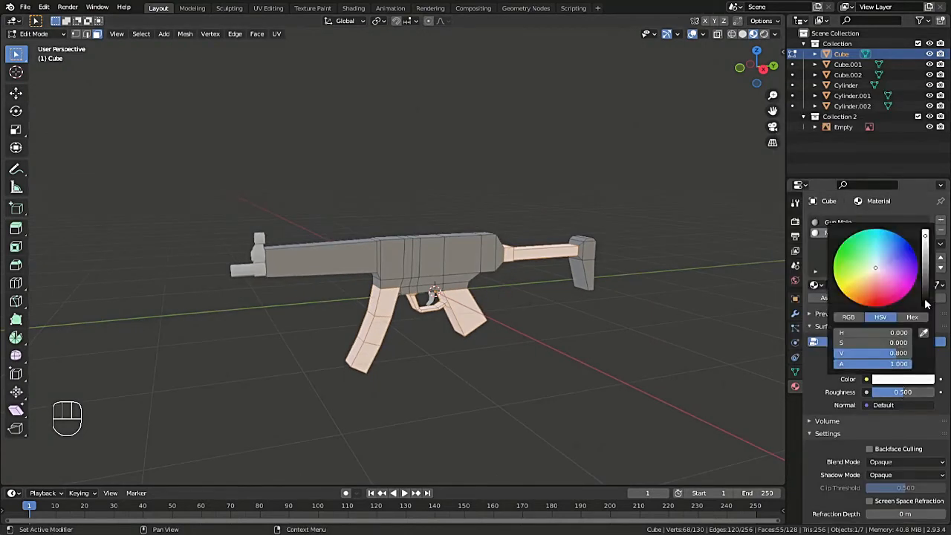
left_click_drag(929, 305, 929, 349)
Select the pistol grip's end face and grow the selection to cover the grip's faces
mouse_move(759, 73)
left_mouse_down()
mouse_move(661, 63)
mouse_move(769, 71)
left_mouse_up()
scroll(418, 357, "up", 4)
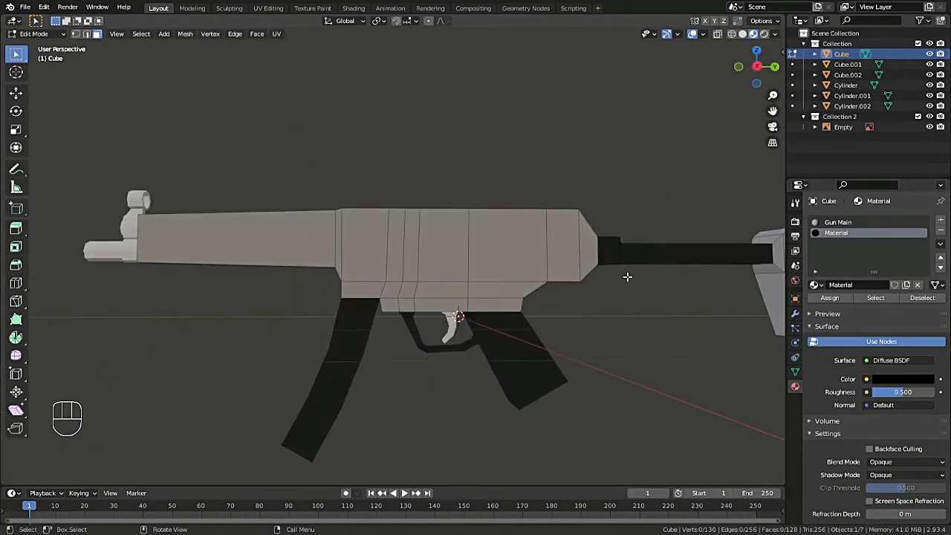
middle_click_drag(627, 276, 548, 308)
key("ctrl+KP_Add")
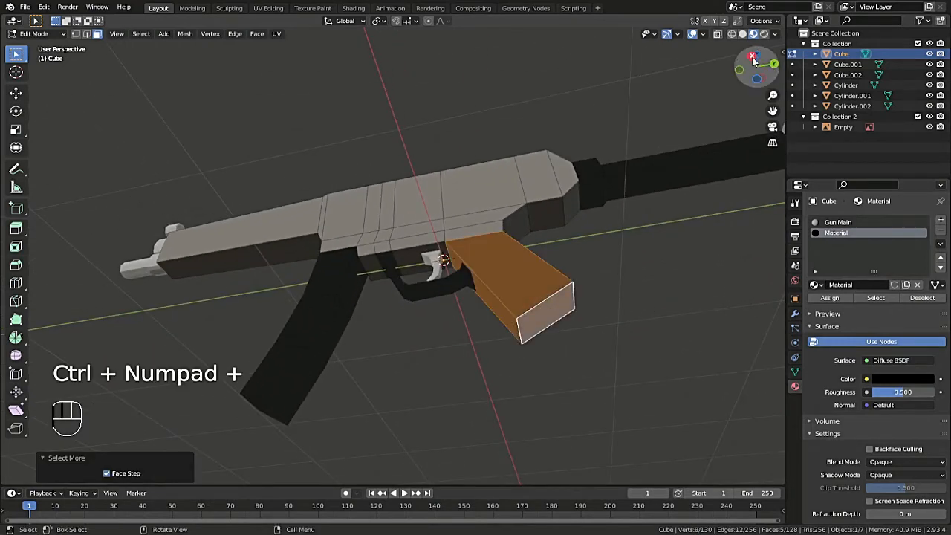
left_click_drag(756, 65, 747, 63)
Add a third slot with a new material, assign it to the grip faces, return to Object Mode and save the file
left_click(941, 220)
left_click(869, 285)
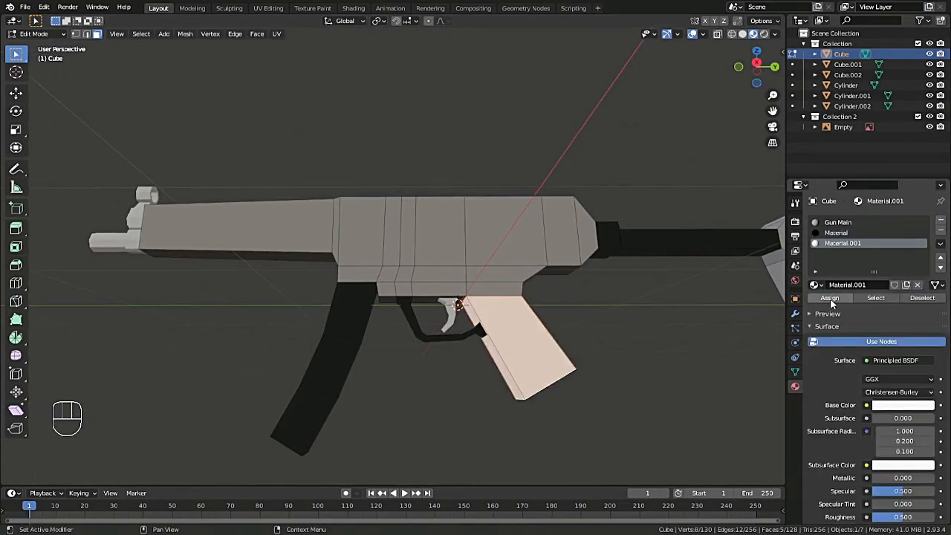
key("Tab")
key("ctrl+s")
Set the grip material's surface shader to Diffuse BSDF, color it dark orange-brown and save the file
left_click(896, 347)
left_click(796, 129)
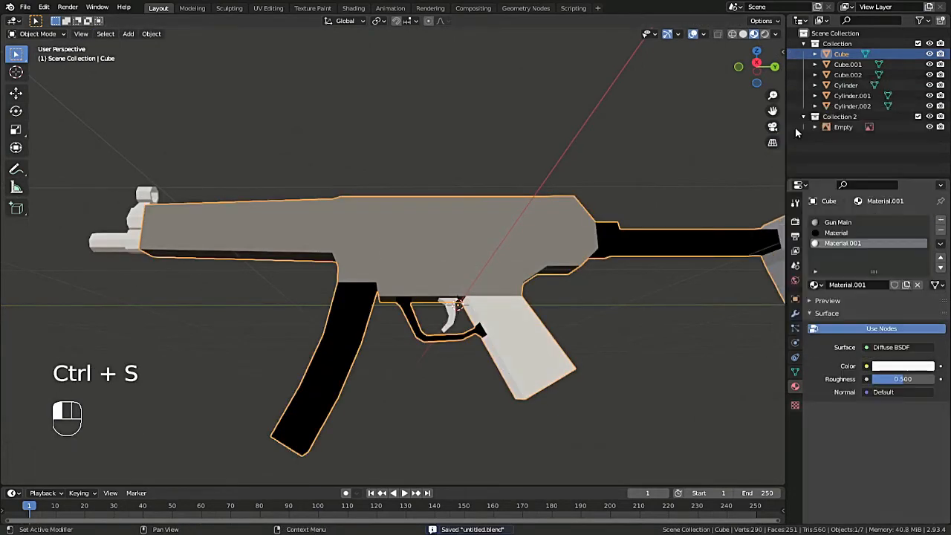
left_click(903, 366)
left_click(867, 278)
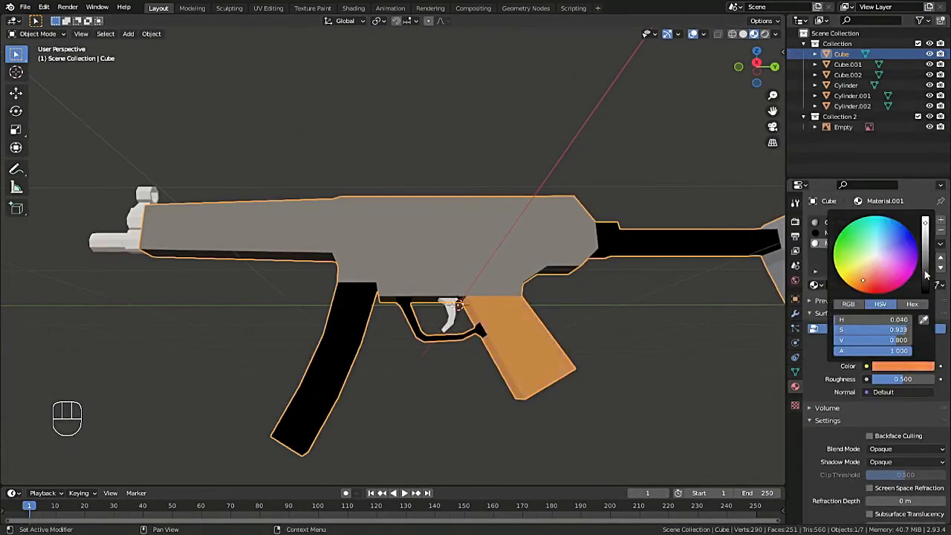
left_click_drag(926, 264, 926, 267)
left_click(677, 384)
scroll(639, 327, "down", 2)
key("ctrl+s")
Lighten the diffuse color of the black material named Material to a value of 0.019 and save the file
left_click_drag(756, 65, 747, 74)
left_click(836, 232)
left_click(903, 365)
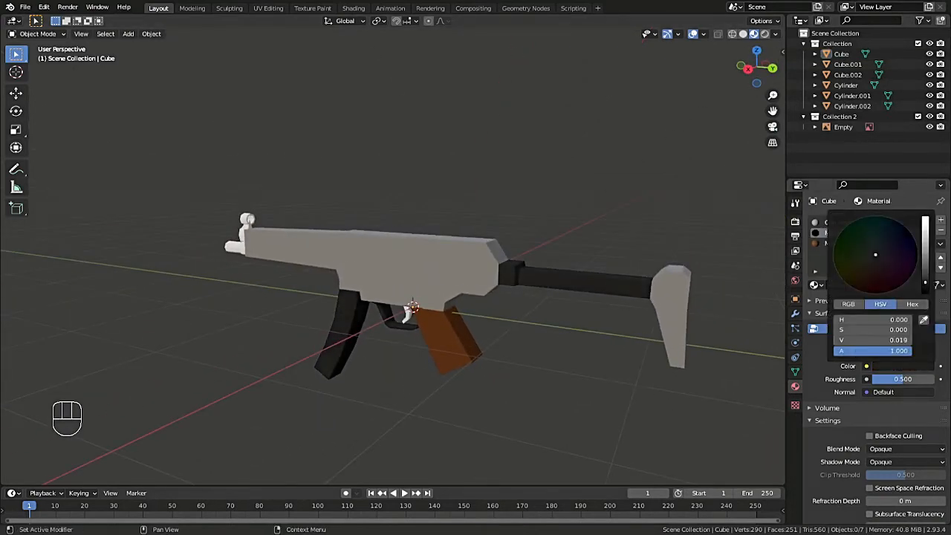
Change the Gun Main diffuse color to tan with hue 0.120 and saturation 0.638
left_click(839, 223)
left_click(894, 365)
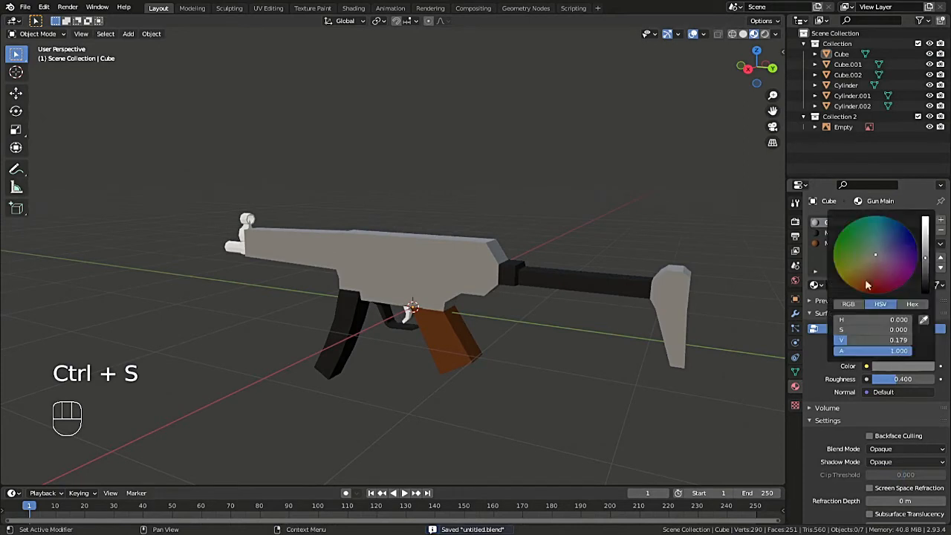
mouse_move(869, 279)
left_mouse_down()
mouse_move(872, 267)
mouse_move(874, 279)
mouse_move(855, 260)
mouse_move(861, 270)
left_mouse_up()
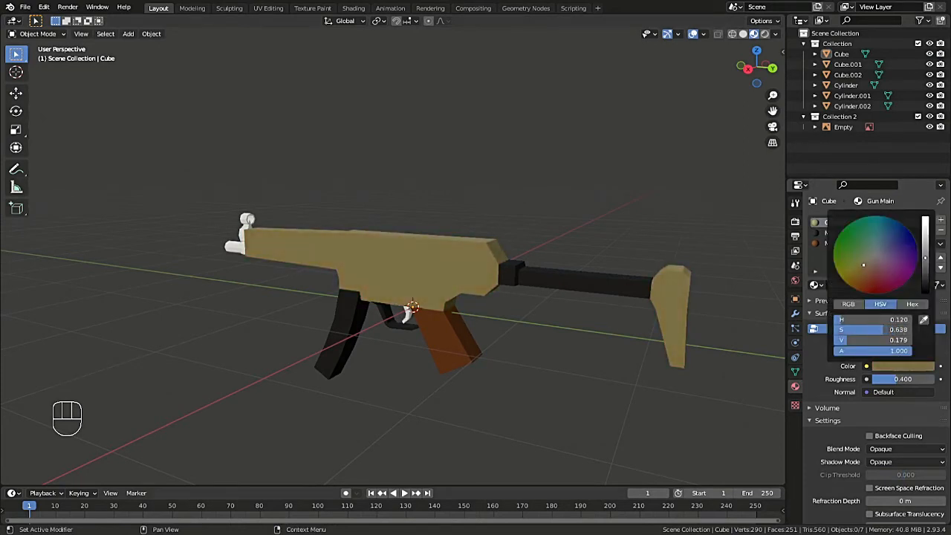
Assign the existing material named Material to the muzzle barrel cylinder
left_click_drag(751, 72, 689, 92)
left_click(275, 287)
left_click(851, 265)
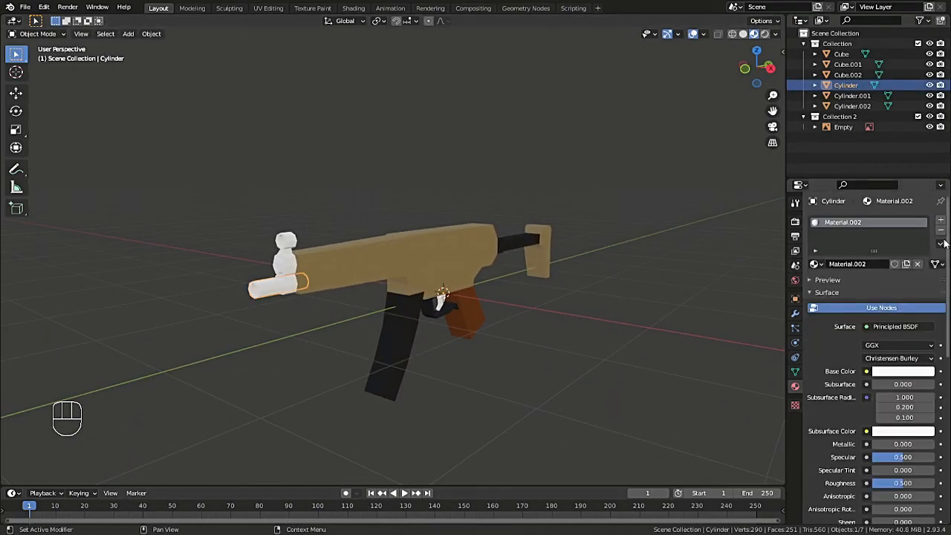
left_click(940, 231)
left_click(815, 263)
left_click(713, 290)
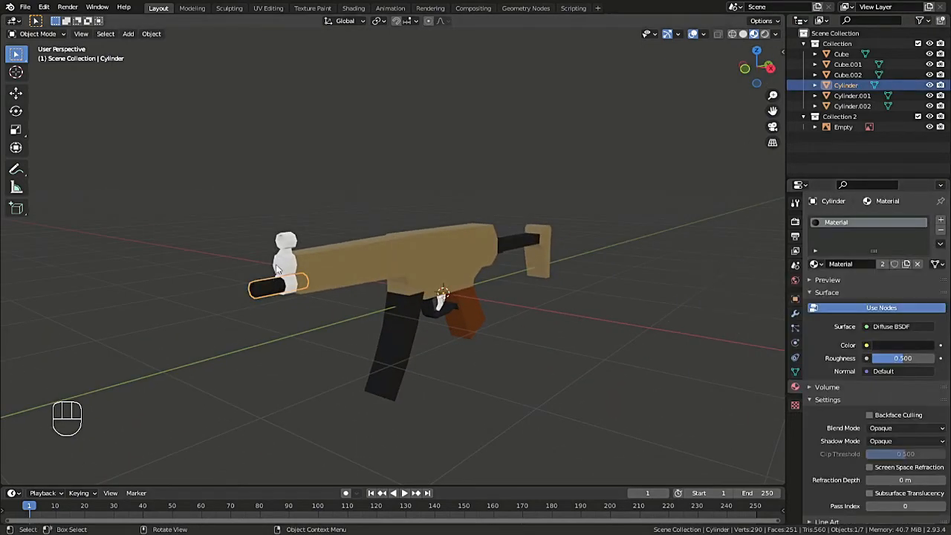
Assign the existing material named Material to the cylinder above the barrel and to the front sight's ring
left_click(287, 264)
left_click(815, 264)
left_click(714, 290)
left_click(287, 244)
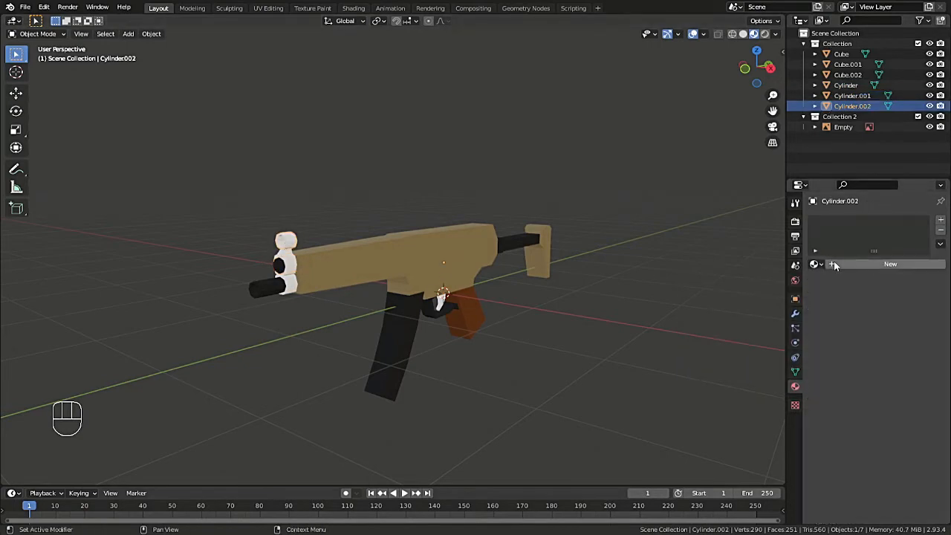
left_click(816, 264)
left_click(713, 290)
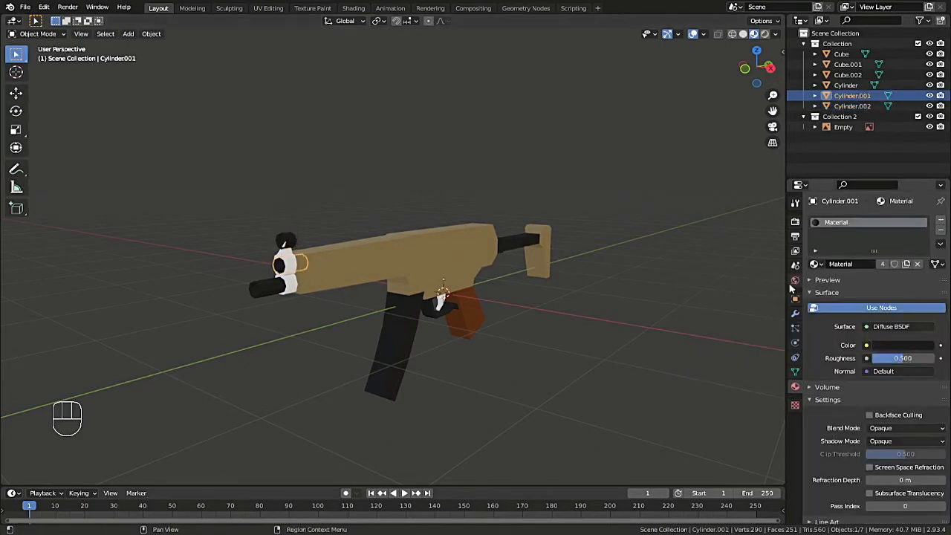
Assign the existing material named Material to the front sight base and the trigger, and save the file
left_click(287, 268)
left_click(815, 263)
left_click(714, 290)
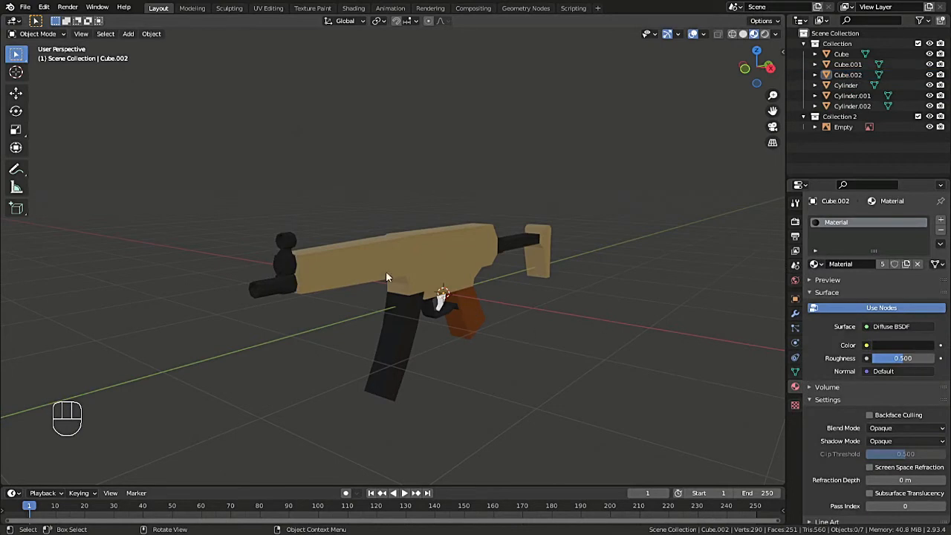
left_click(415, 310)
left_click(816, 264)
left_click(714, 290)
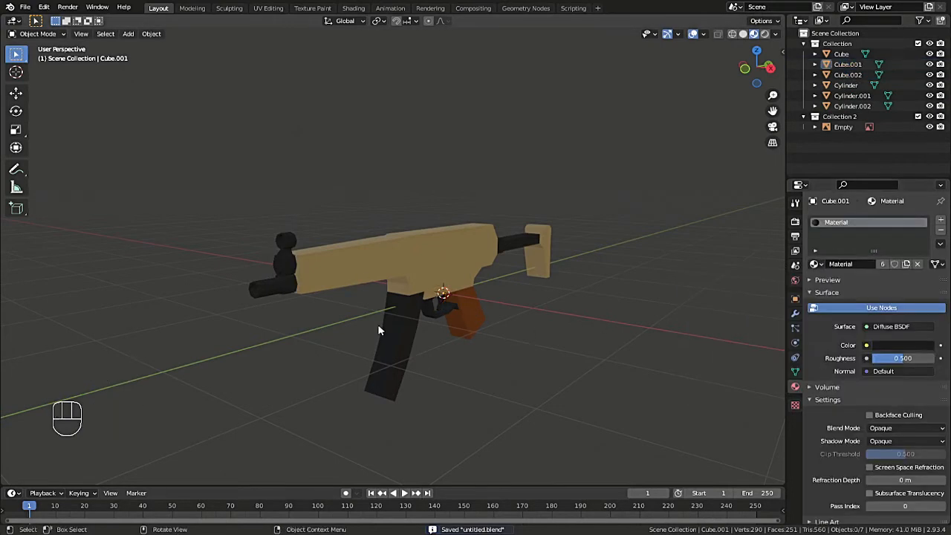
Enlarge the timeline area, turn it into a Shader Editor and frame all of its nodes
left_click_drag(488, 487, 489, 336)
left_click(11, 339)
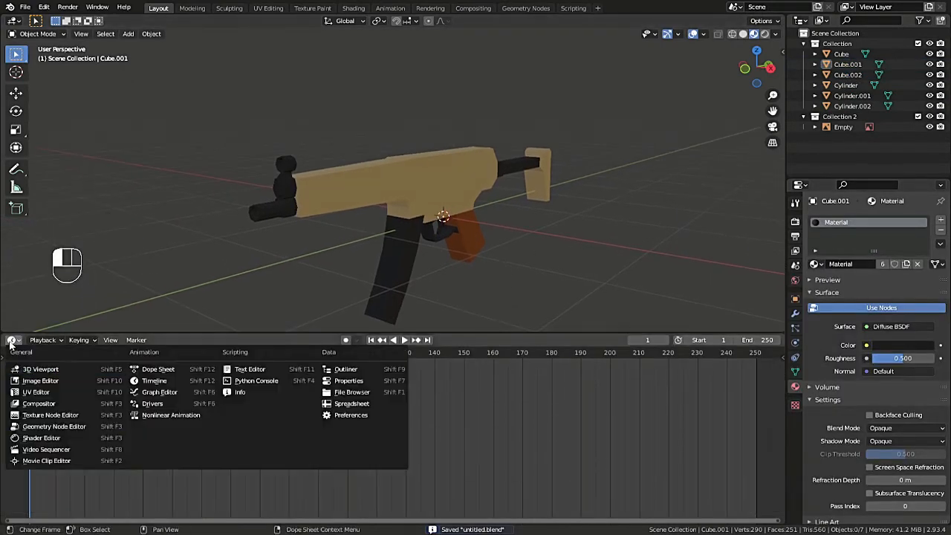
left_click(57, 439)
key("Home")
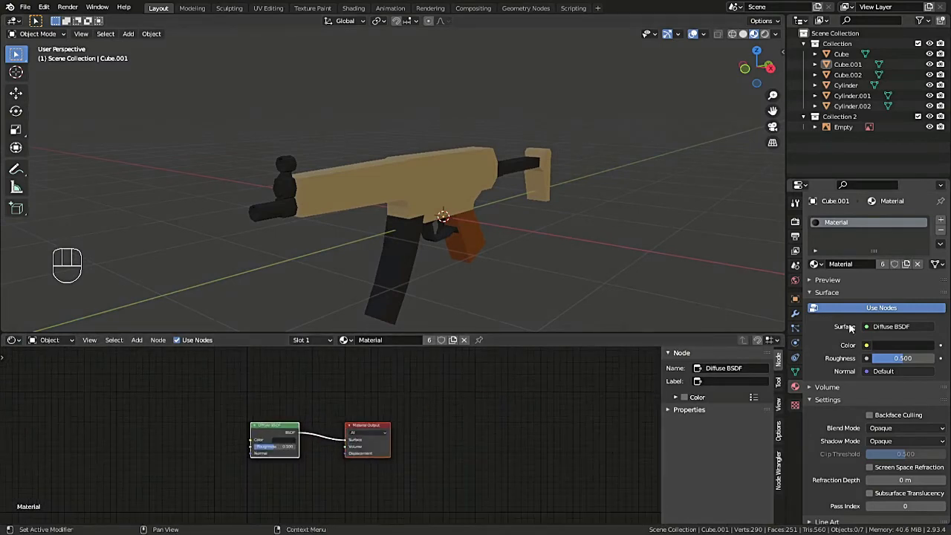
Make the gun body active to show its Gun Main nodes, deselect it and turn off the viewport overlays
left_click(529, 180)
left_click(714, 130)
left_click_drag(749, 79, 690, 68)
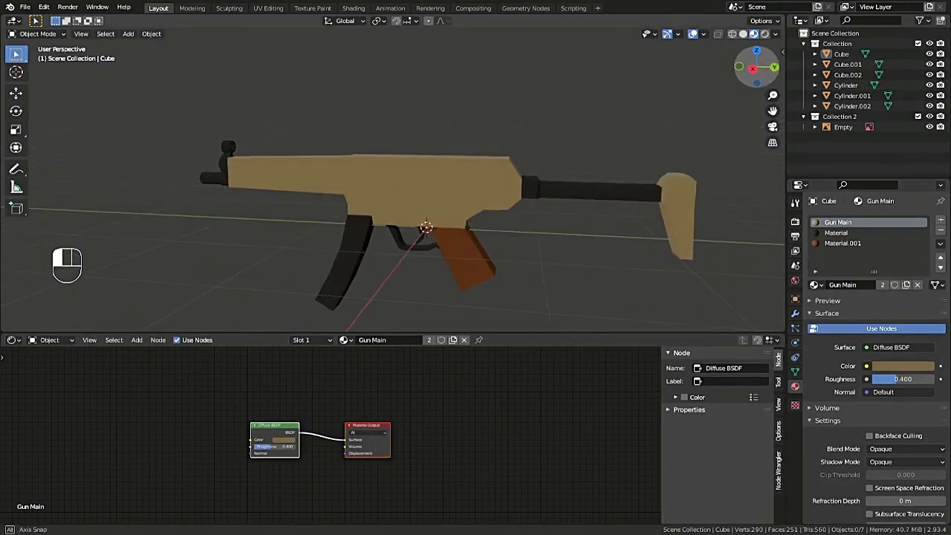
left_click(691, 34)
left_click_drag(763, 70, 734, 71)
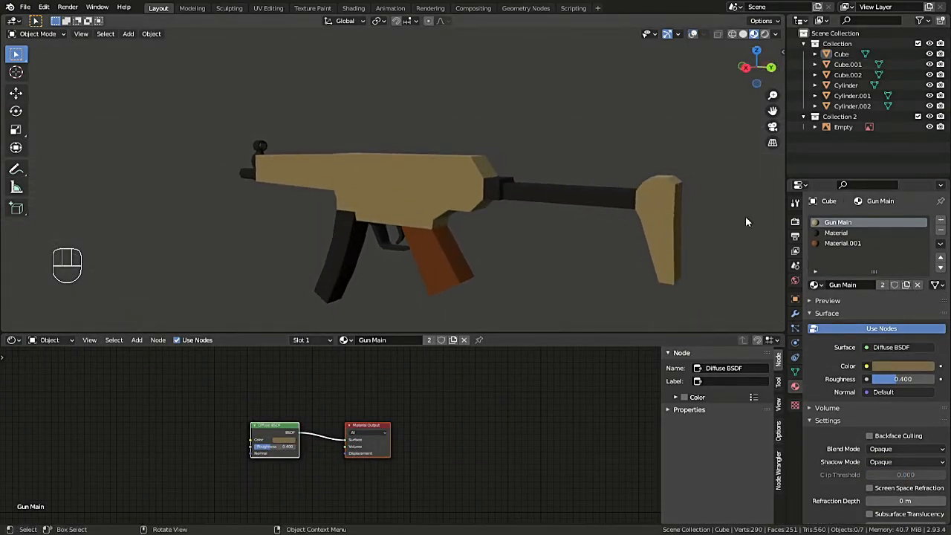
Change the Gun Main surface shader to Principled BSDF and hide the node editor's sidebar
left_click(875, 349)
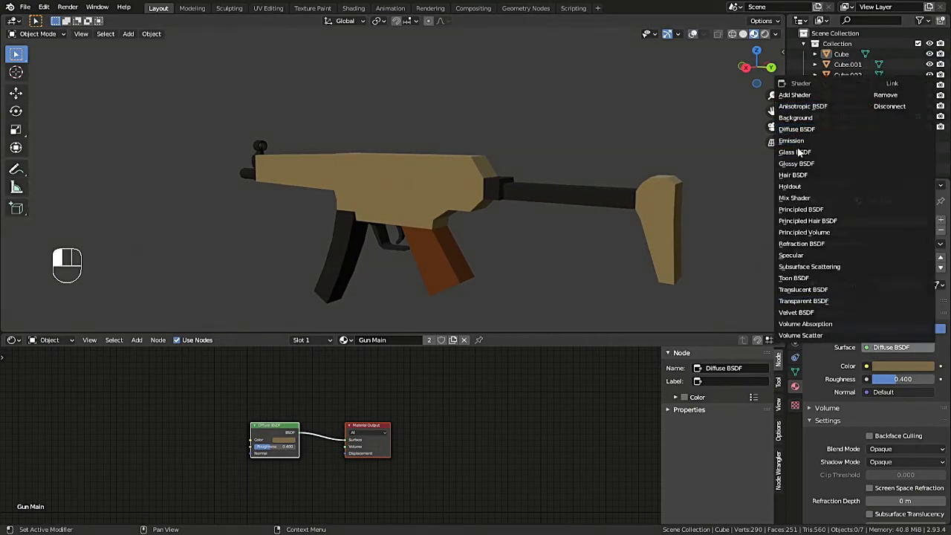
left_click(802, 211)
middle_click_drag(395, 454, 602, 430)
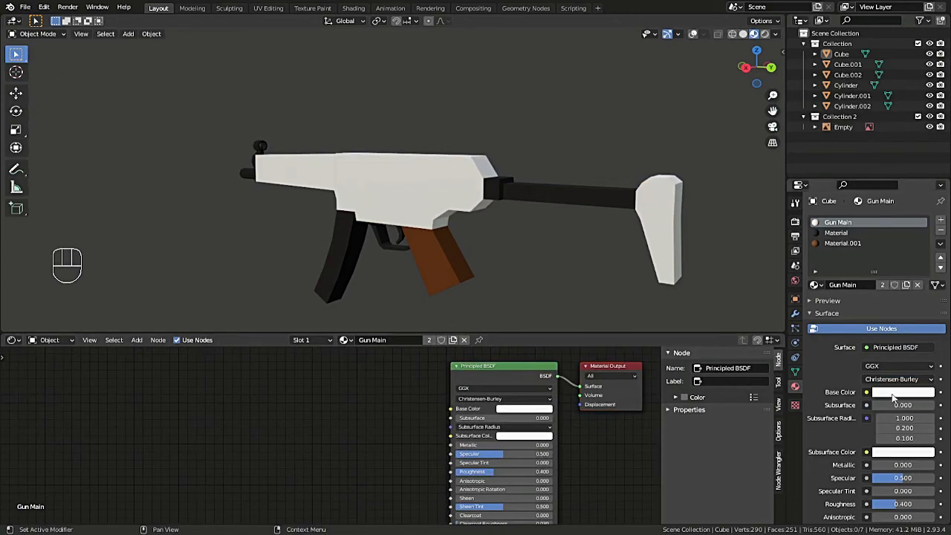
left_click_drag(661, 439, 942, 437)
middle_click_drag(699, 448, 620, 448)
scroll(602, 450, "up", 2)
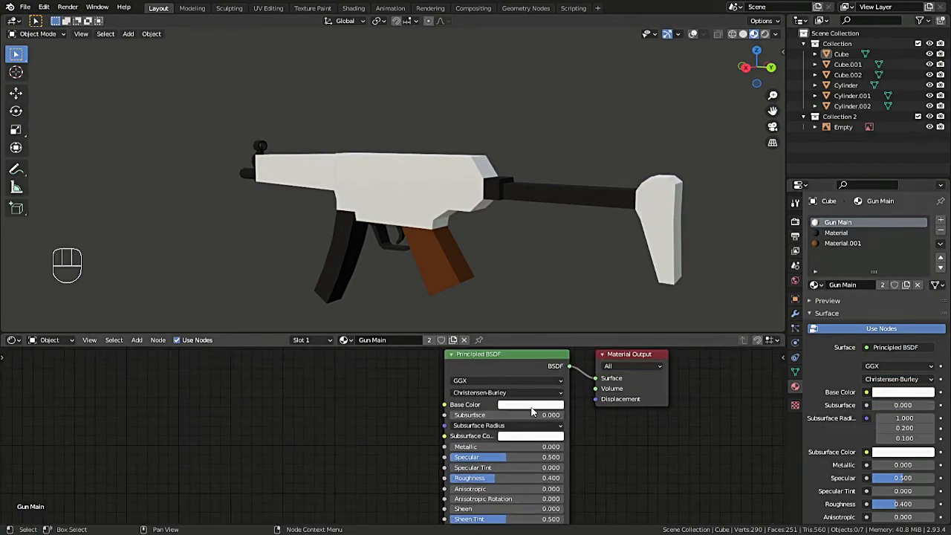
Set the Principled BSDF node's base color to grey with value 0.271 and its Metallic to 0.5
left_click(532, 408)
left_click(588, 297)
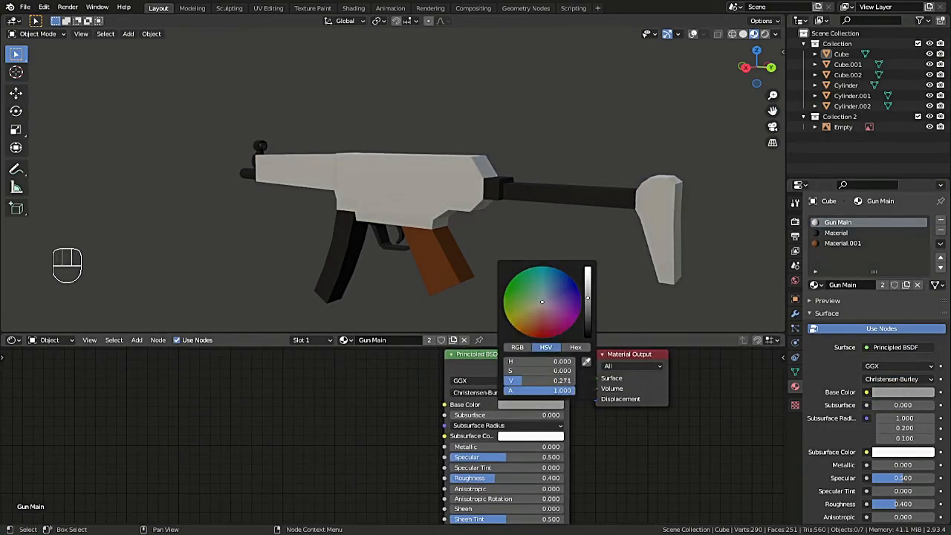
left_click(509, 446)
type(".5")
key("Return")
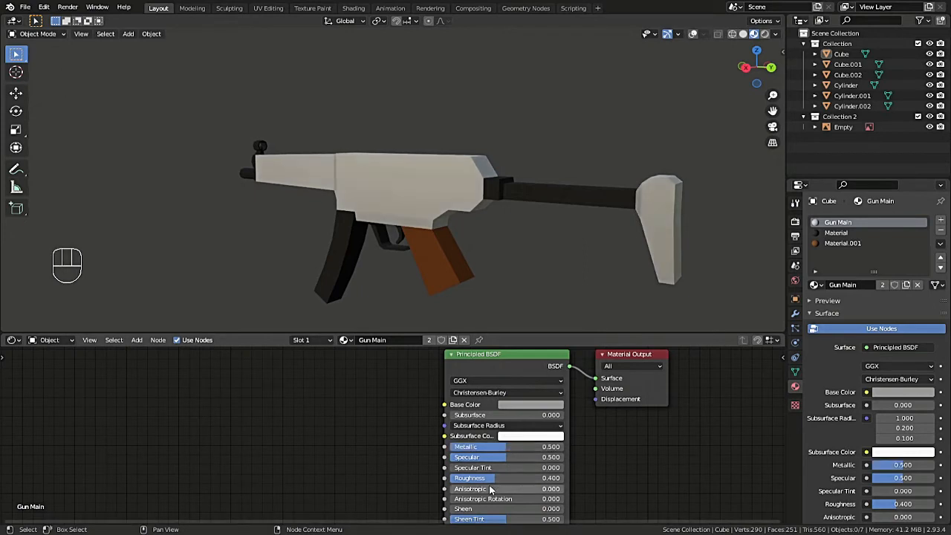
Try a lower Roughness of 0.25 on the Gun Main material's Principled BSDF
left_click_drag(494, 479, 472, 479)
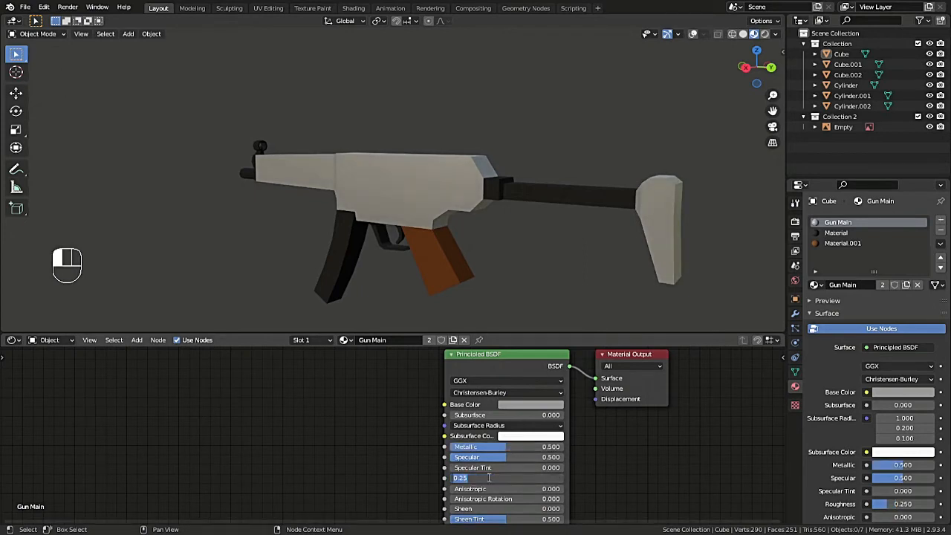
key("Return")
scroll(361, 480, "down", 1)
middle_click_drag(361, 513, 362, 449)
Change Material's surface shader to Principled BSDF with Metallic 0.5 and Roughness 0.4
left_click(836, 233)
left_click(885, 348)
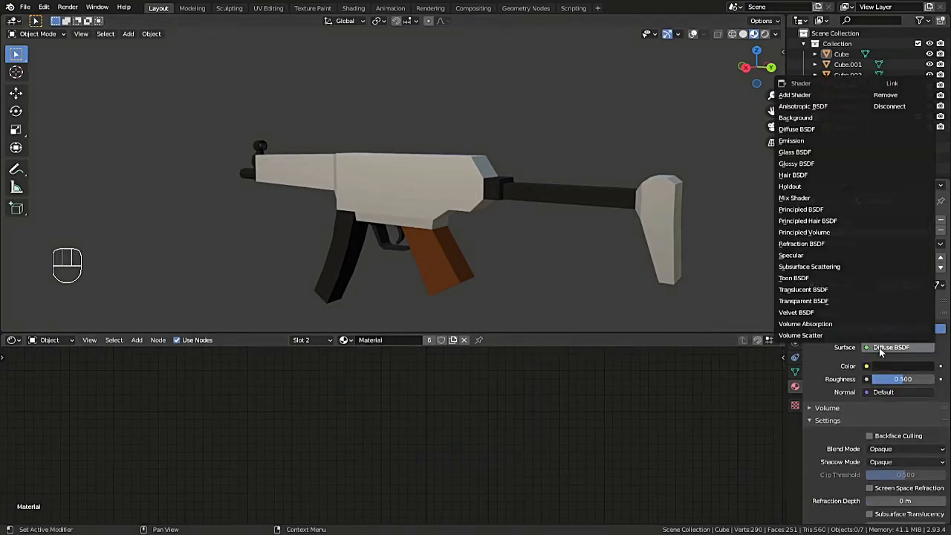
left_click(801, 210)
left_click(461, 392)
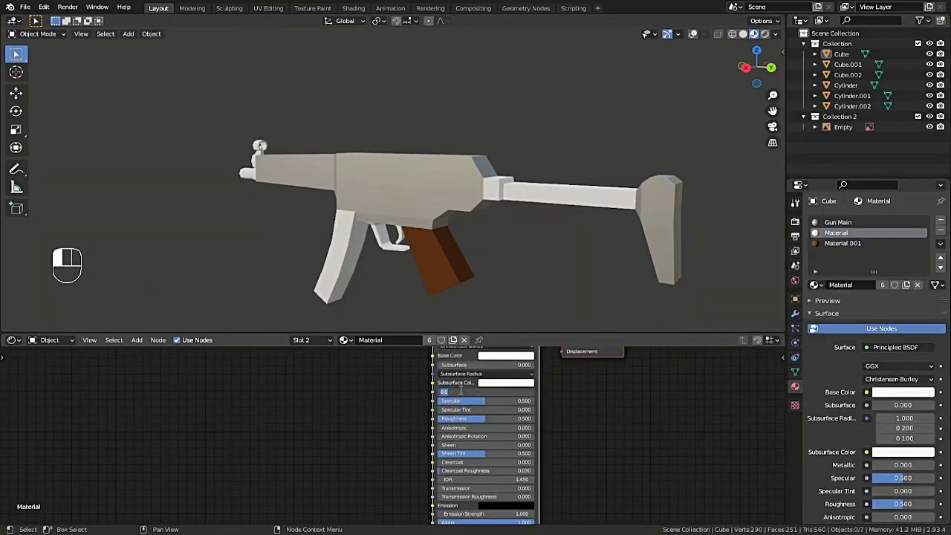
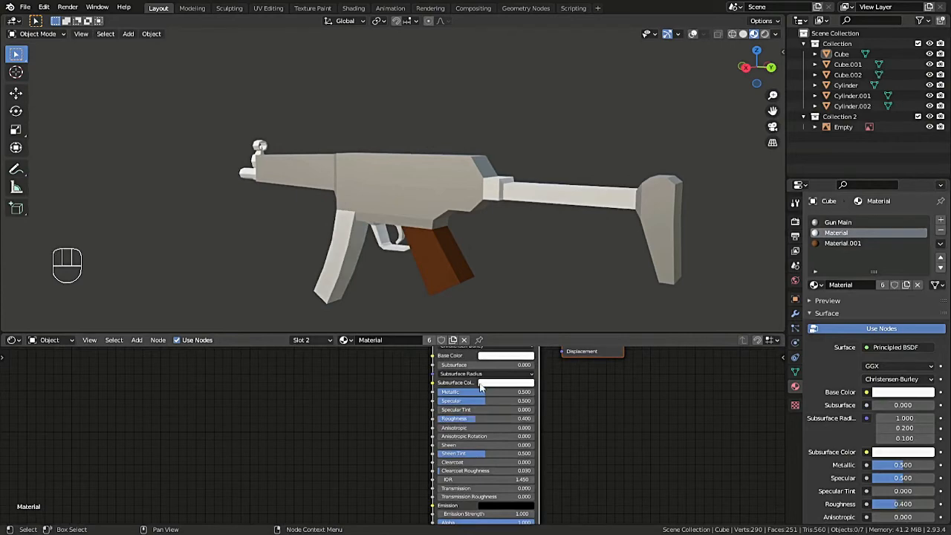
Set Material's base color to a very dark grey with a value of about 0.027
middle_click_drag(391, 391, 385, 433)
left_click(493, 397)
left_click_drag(549, 318, 549, 331)
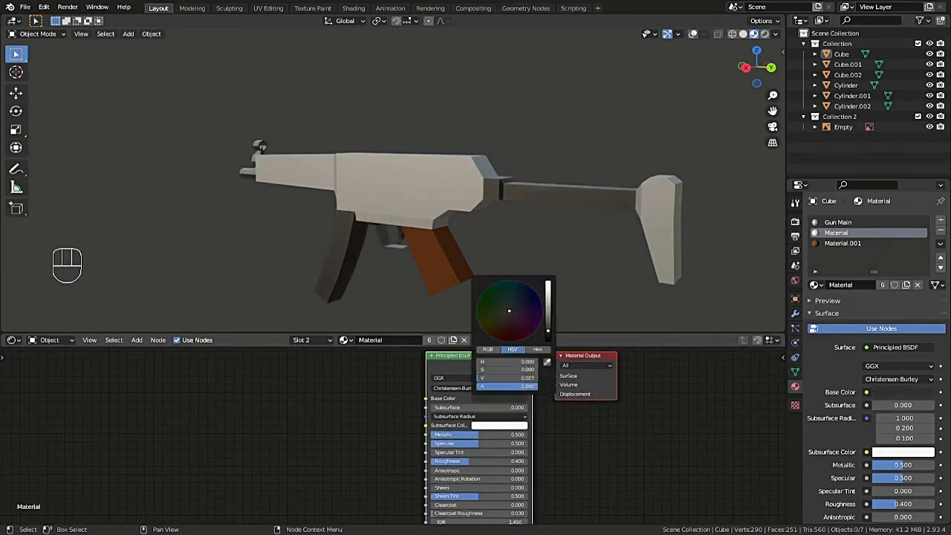
Change the surface shader of Material.001 to Principled BSDF
left_click(836, 243)
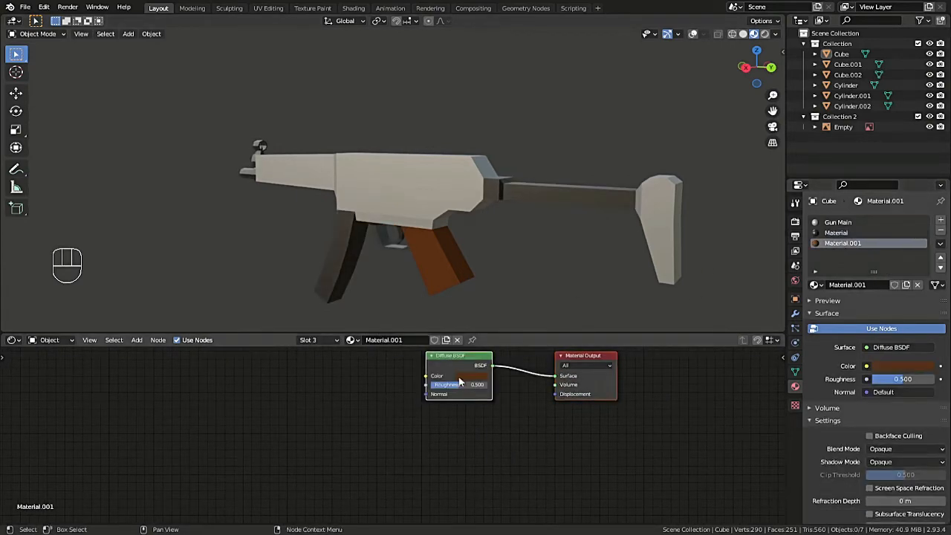
left_click(891, 347)
left_click(891, 347)
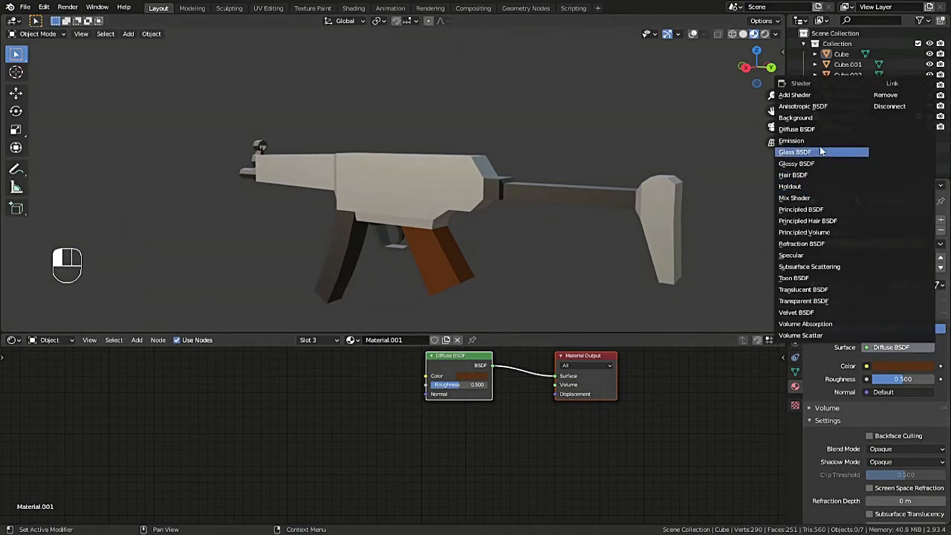
left_click(833, 212)
Give Material.001 a dark brown base color and set its Roughness to 1.0
left_click(499, 398)
left_click_drag(509, 313, 505, 334)
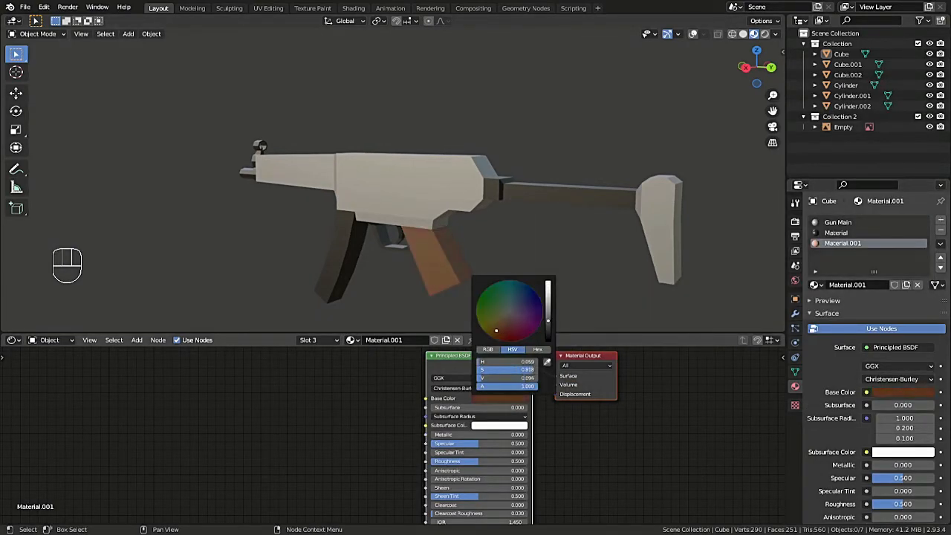
left_click(548, 328)
left_click_drag(468, 461, 529, 461)
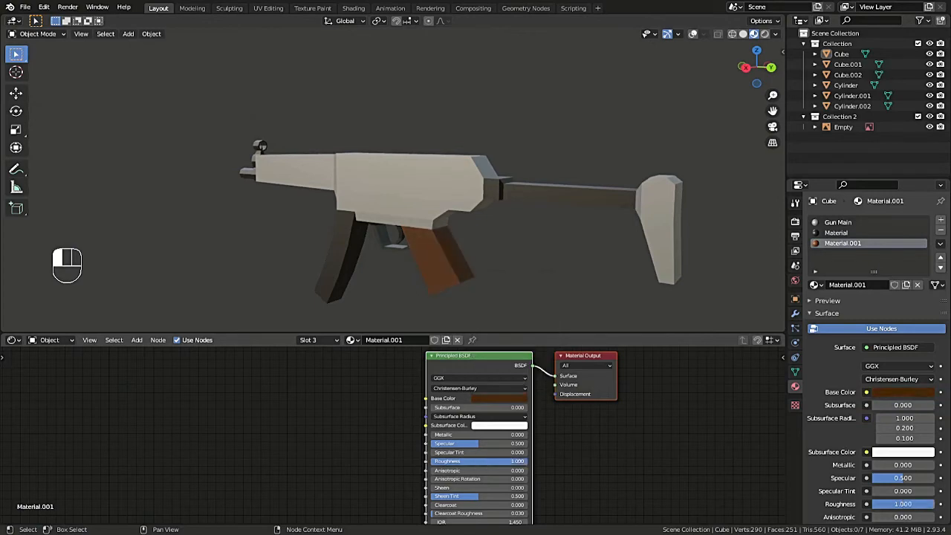
Turn the viewport overlays back on and put the gun body into Edit Mode with its front end in view
left_click_drag(773, 74, 855, 75)
left_click(693, 35)
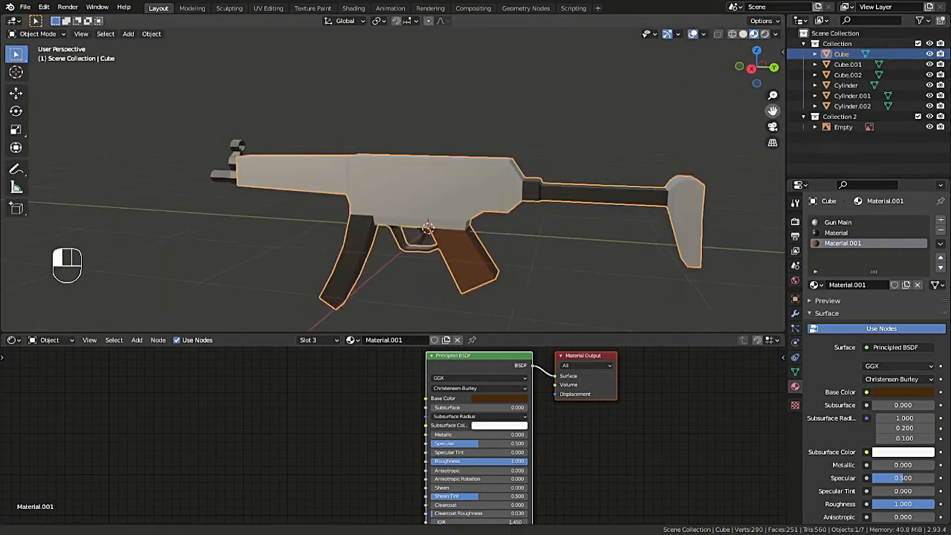
middle_click_drag(327, 176, 469, 191, "shift")
scroll(469, 191, "up", 3)
key("Tab")
Add vertical loop cuts near the handguard's rear and front ends, plus a lengthwise loop cut along the upper gun body
key("ctrl+r")
left_click(535, 176)
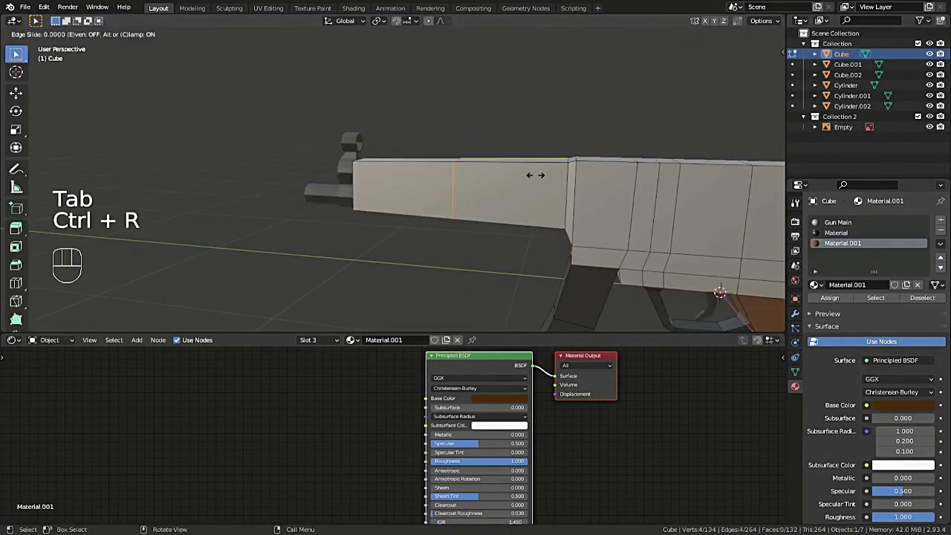
left_click(498, 197)
key("g")
key("g")
left_click(584, 198)
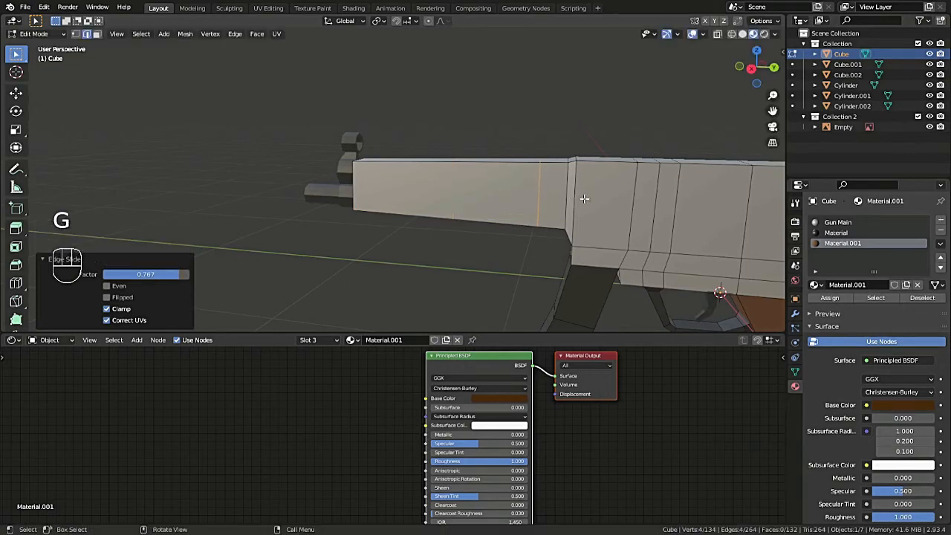
left_click(442, 172)
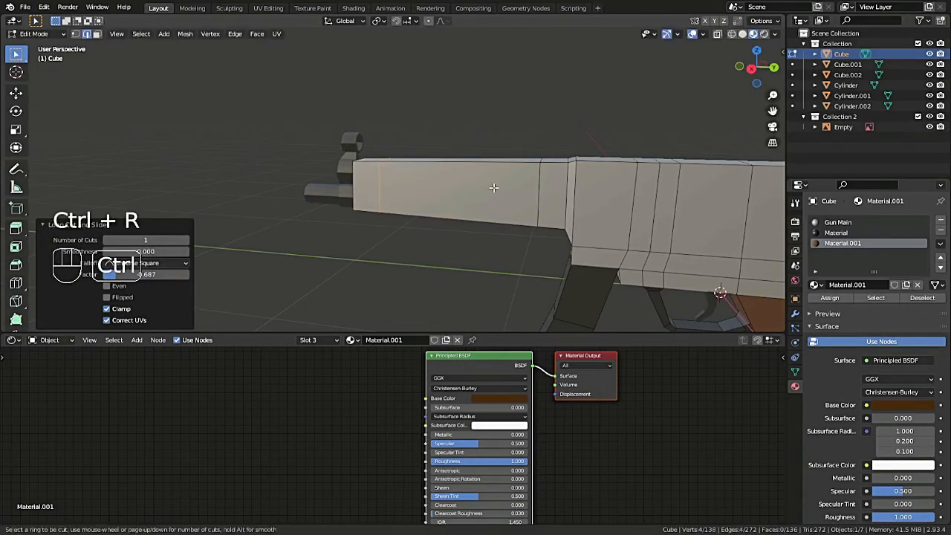
left_click(540, 191)
left_click(545, 177)
Extrude the handguard's two side faces and bottom face inward along their normals by about 0.041 m
left_click_drag(743, 77, 661, 78)
key("3")
left_click(416, 211)
left_click(410, 222, "shift")
left_click(364, 194, "shift")
key("alt+e")
left_click(533, 191)
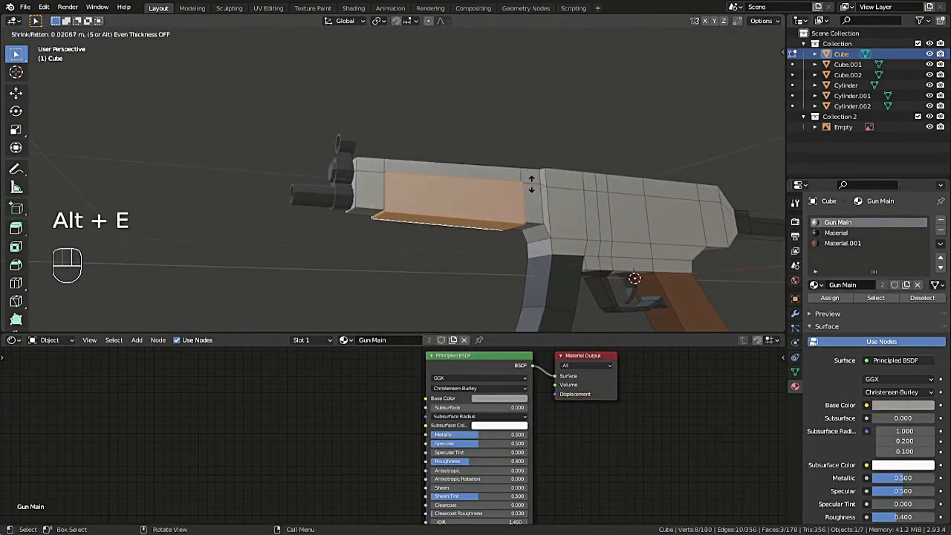
left_click(533, 191)
Scale the recessed handguard faces to about 0.93 along Y and slightly smaller along Z
left_click_drag(735, 80, 766, 78)
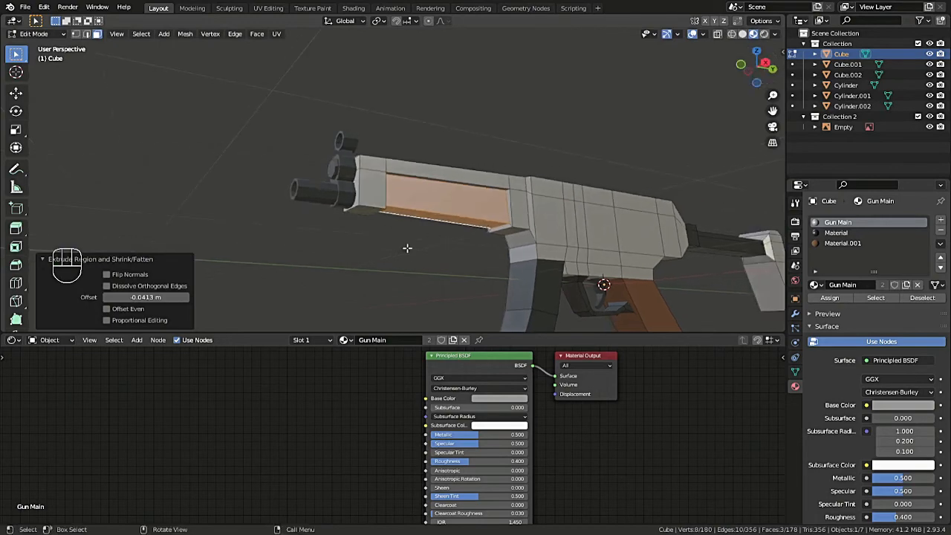
scroll(408, 248, "up", 2)
left_click(767, 69)
key("s")
key("y")
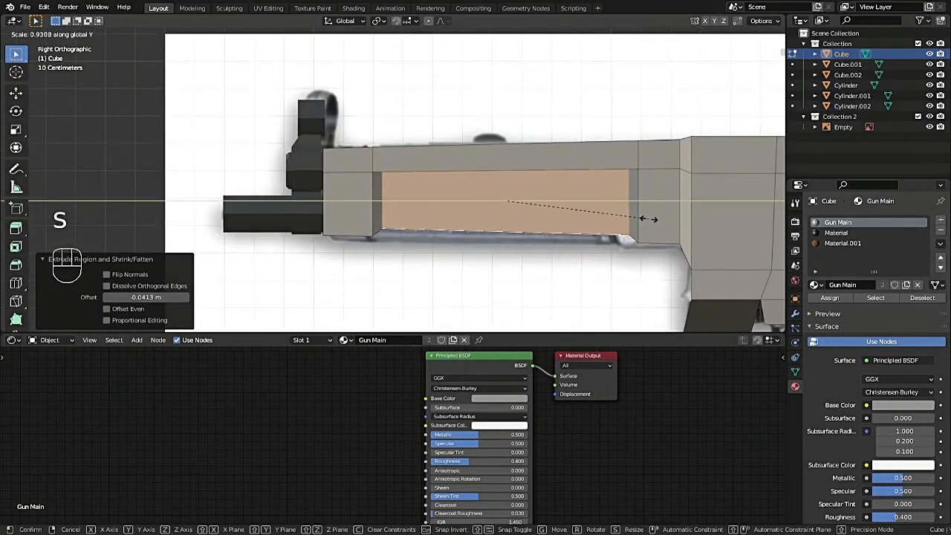
left_click(644, 218)
key("g")
key("s")
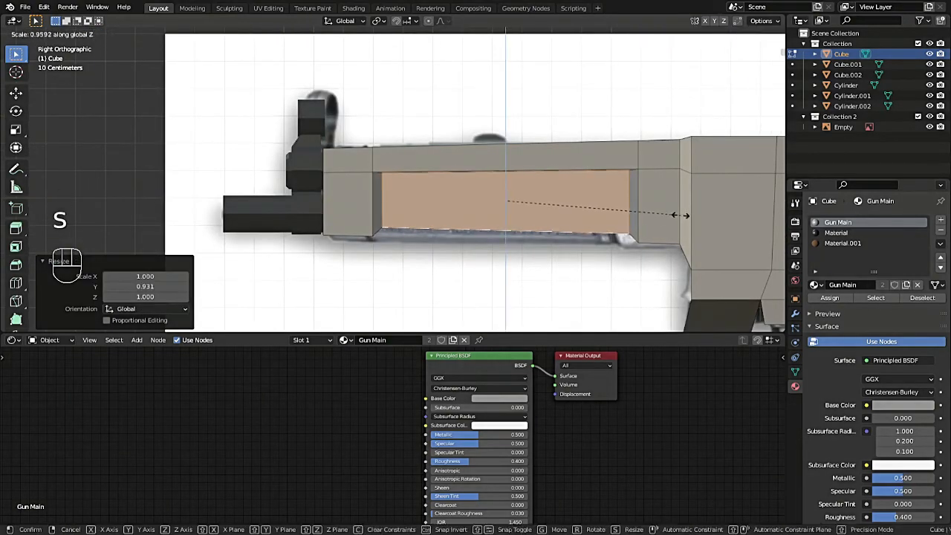
left_click(675, 211)
Move the recessed handguard faces down about 0.011 m, compare them with the reference in see-through display and save the file
key("g")
key("z")
left_click(672, 216)
scroll(601, 186, "down", 3)
key("shift+z")
key("ctrl+s")
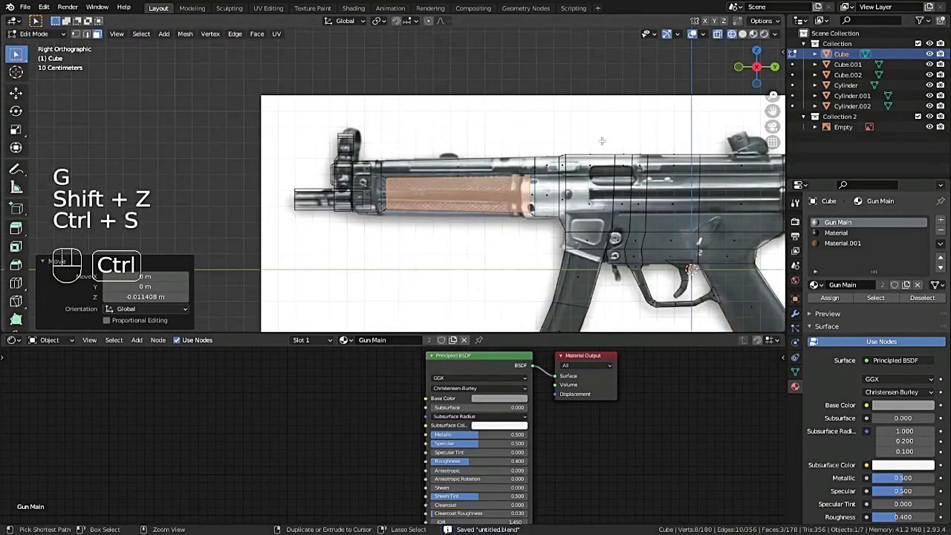
key("shift+z")
key("ctrl+s")
Scale the recessed handguard faces along the X axis
left_click_drag(756, 69, 823, 67)
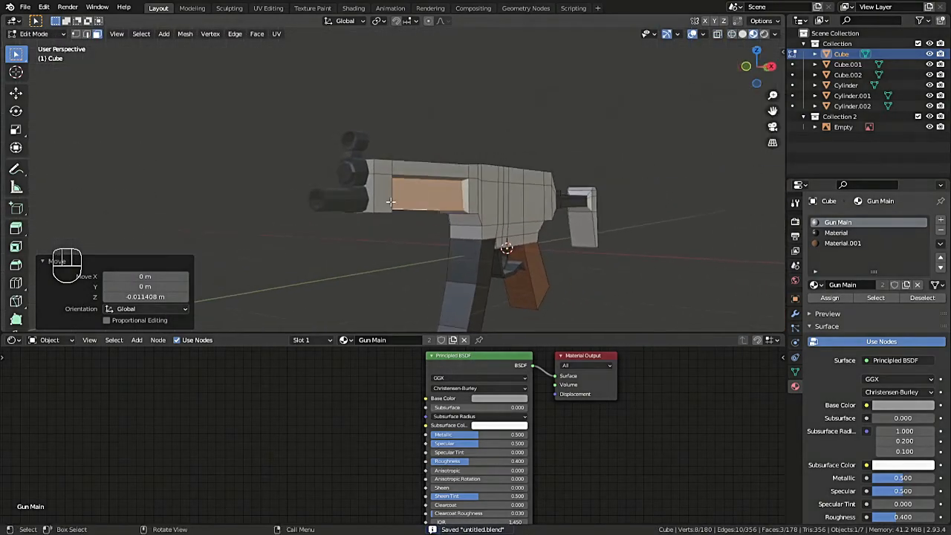
scroll(390, 201, "up", 2)
key("s")
key("x")
left_click(516, 187)
Scale the recess's lower edges along X and lower its bottom face slightly along Z
left_click_drag(757, 69, 838, 61)
key("2")
left_click_drag(757, 69, 718, 69)
left_click(443, 191, "shift")
key("s")
key("x")
left_click(522, 220)
key("3")
key("g")
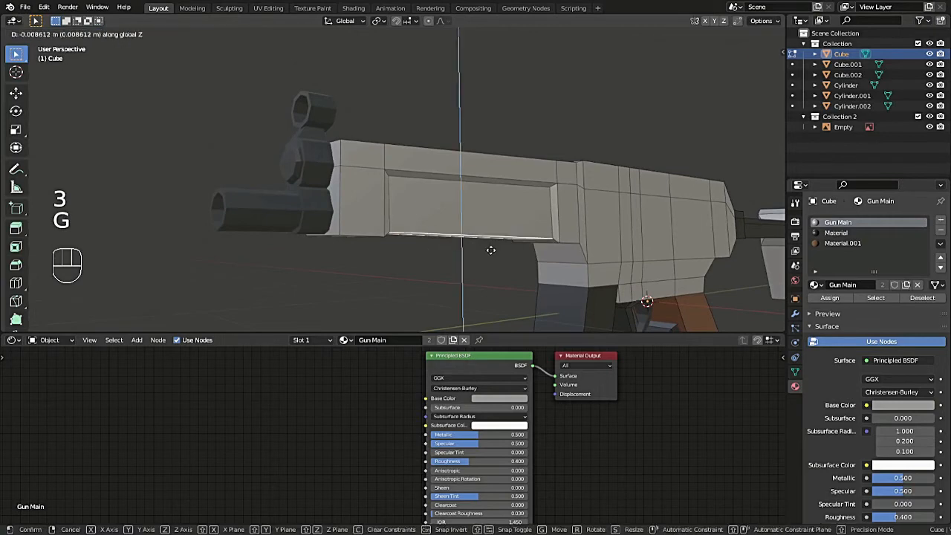
left_click(480, 236)
Assign the dark Material to the recessed side and bottom faces of the handguard, return to Object Mode and save
left_click(463, 214, "shift")
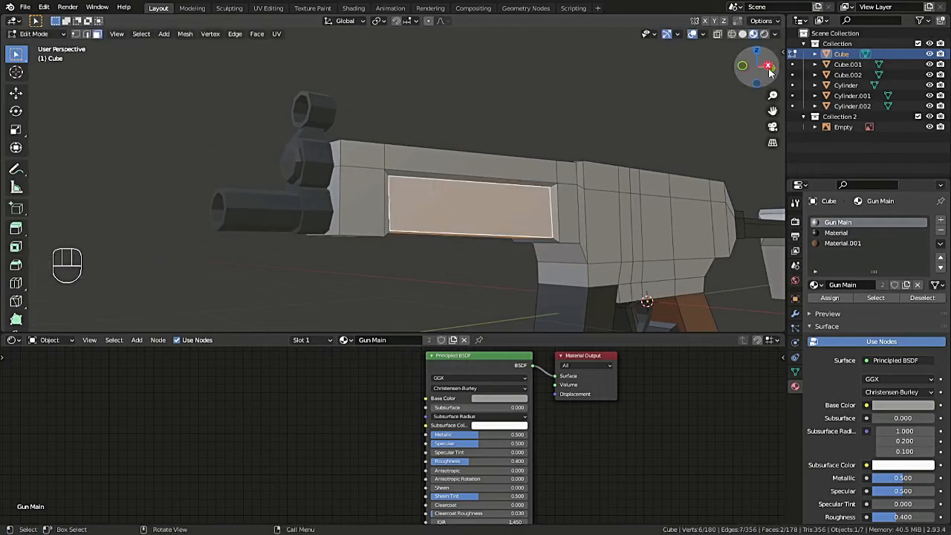
left_click_drag(762, 69, 803, 69)
left_click(341, 217, "shift")
left_click(830, 298)
key("Tab")
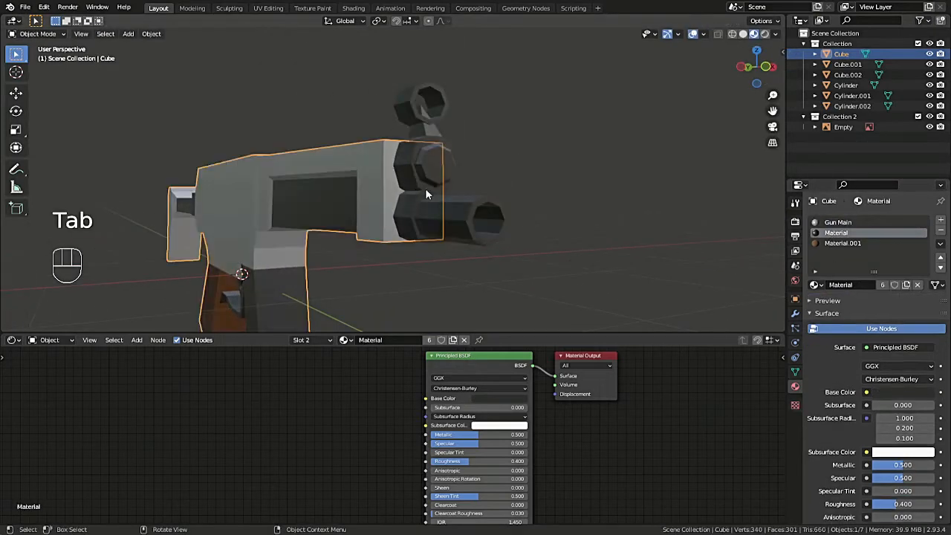
key("ctrl+s")
Look over the whole gun from both sides and save the file
middle_click_drag(425, 188, 519, 168)
scroll(520, 175, "down", 3)
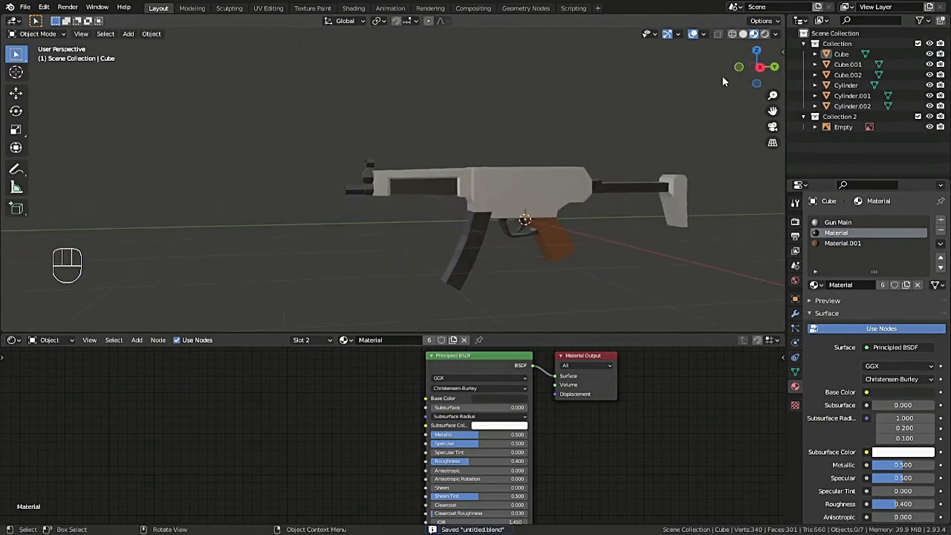
left_click_drag(752, 69, 706, 73)
left_click_drag(773, 111, 692, 112)
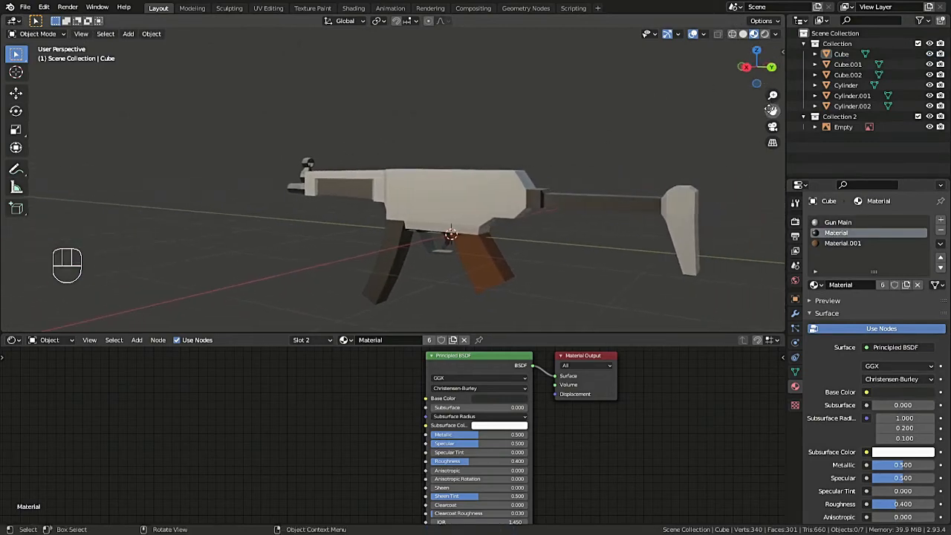
scroll(580, 188, "up", 1)
key("ctrl+s")
Inset the stock's three rear faces by about 0.026 m and extrude them outward into a tapered butt pad
left_click_drag(752, 69, 713, 67)
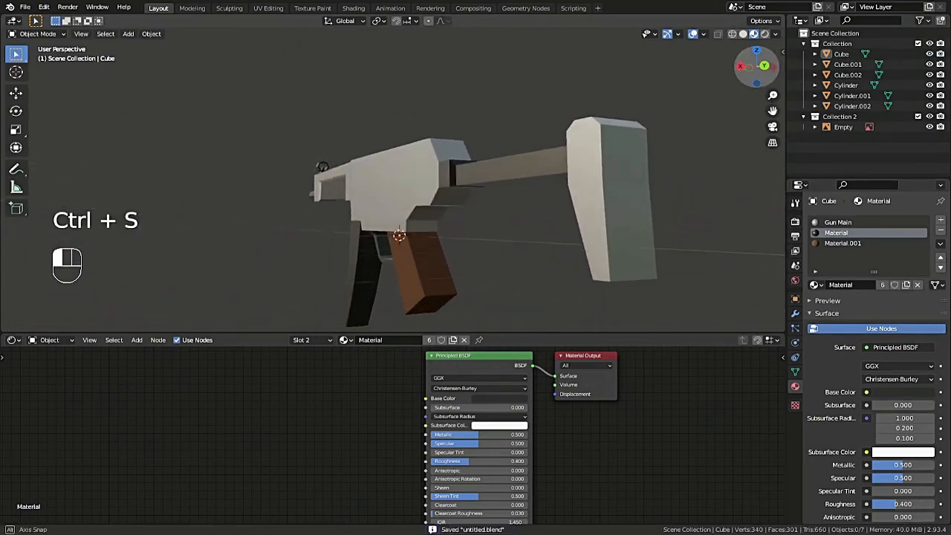
left_click(605, 205)
key("Tab")
left_click(631, 165, "shift")
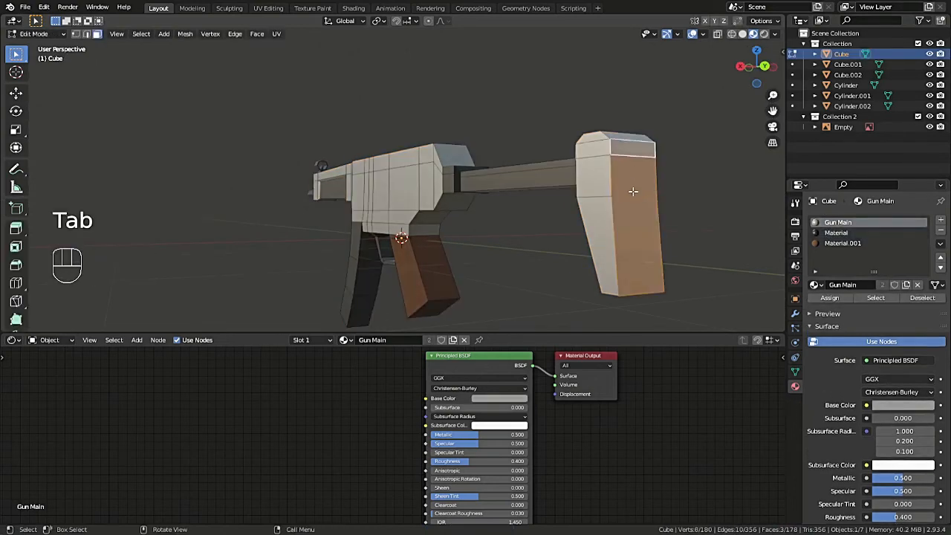
key("e")
left_click(743, 231)
key("s")
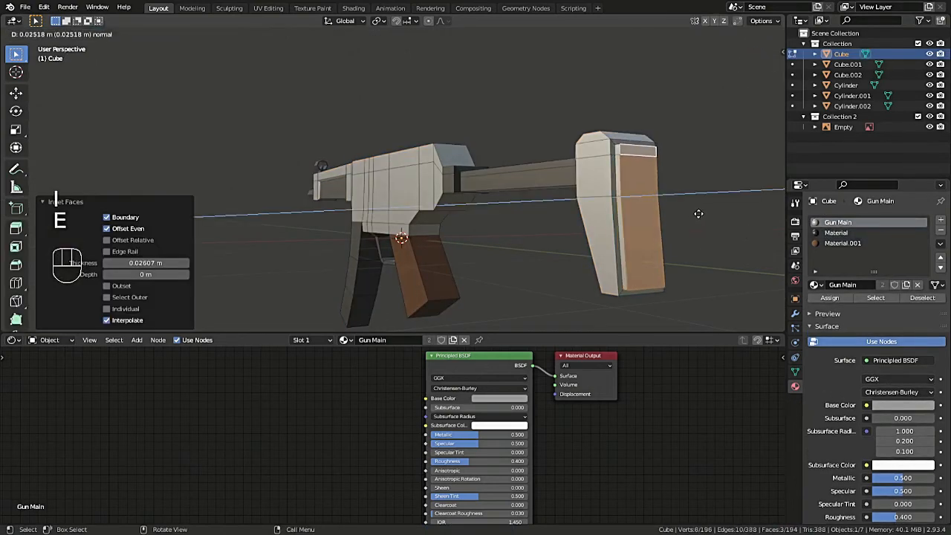
left_click(719, 243)
Grow the selection over the whole butt pad, assign the dark Material to it and save the file
key("ctrl+KP_Add")
left_click(836, 232)
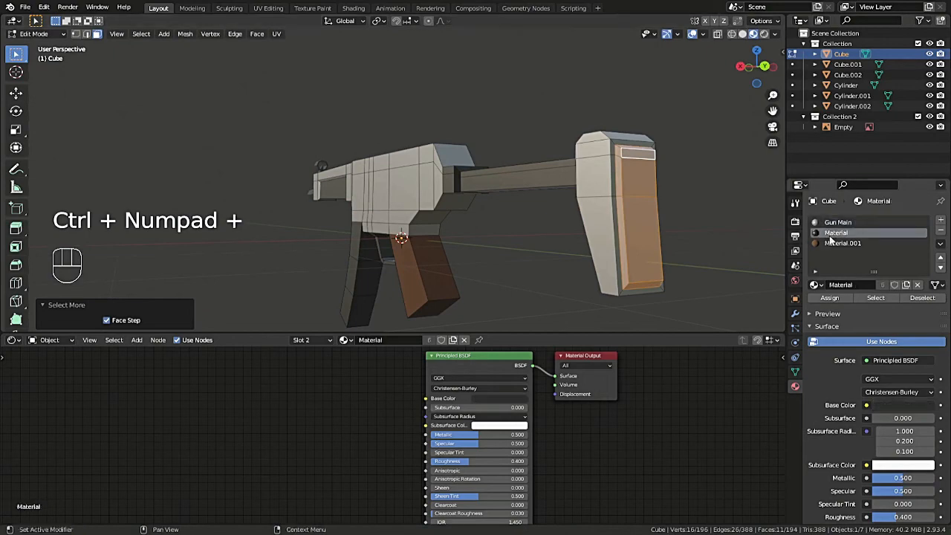
left_click(830, 298)
key("Tab")
scroll(536, 148, "down", 3)
key("ctrl+s")
Hide the gun's collection and examine the reference picture in the right orthographic view
middle_click_drag(537, 148, 475, 156)
middle_click_drag(260, 254, 355, 259)
scroll(355, 259, "up", 2)
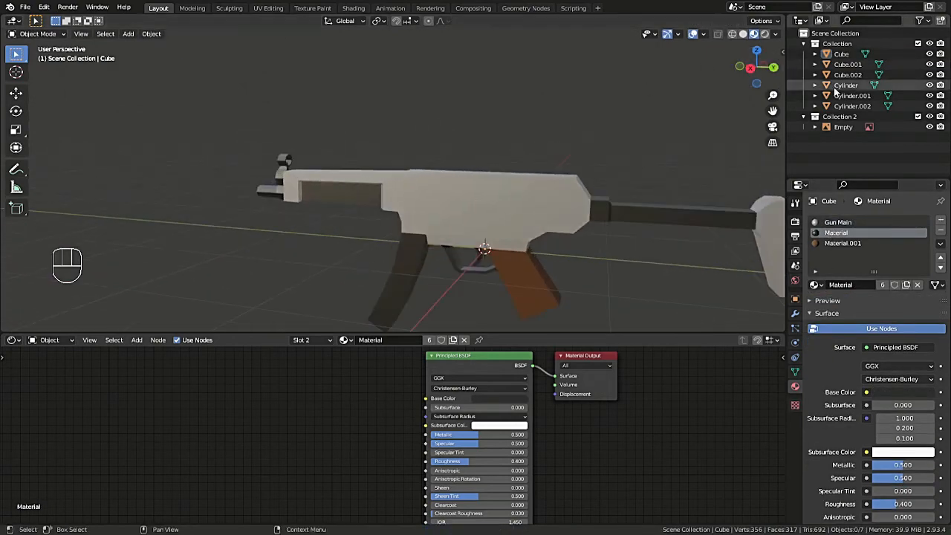
left_click(930, 44)
left_click(752, 68)
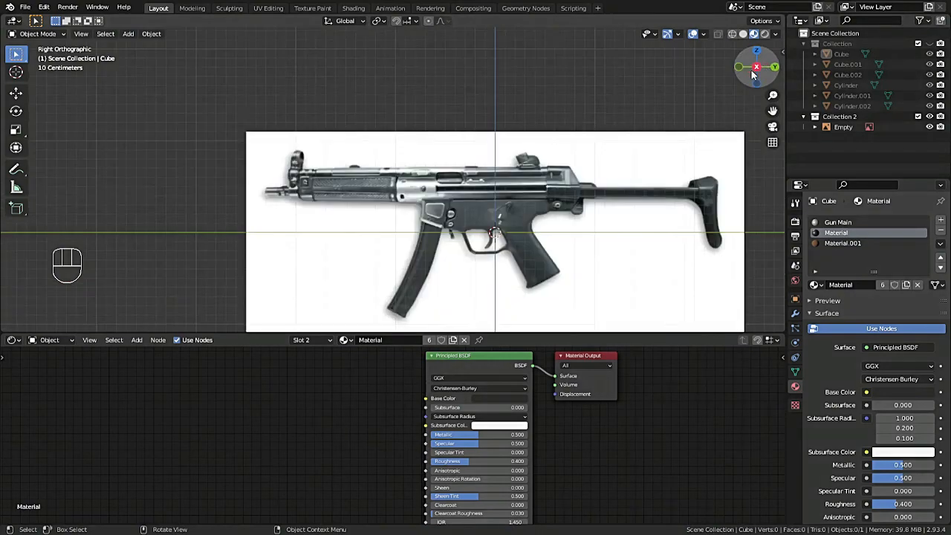
left_click_drag(752, 75, 734, 78)
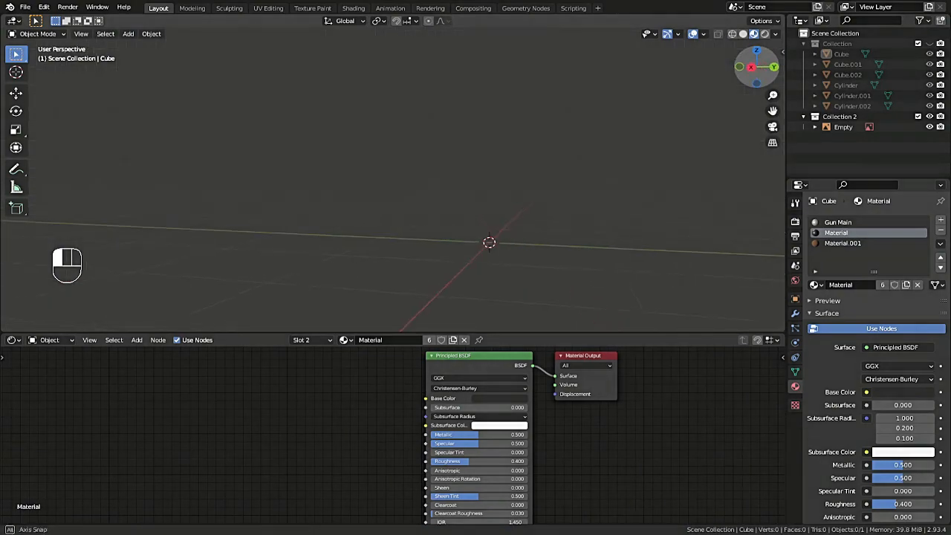
Show the gun's collection again, hide Collection 2 and save the file in the right orthographic view
left_click(930, 44)
left_click(929, 116)
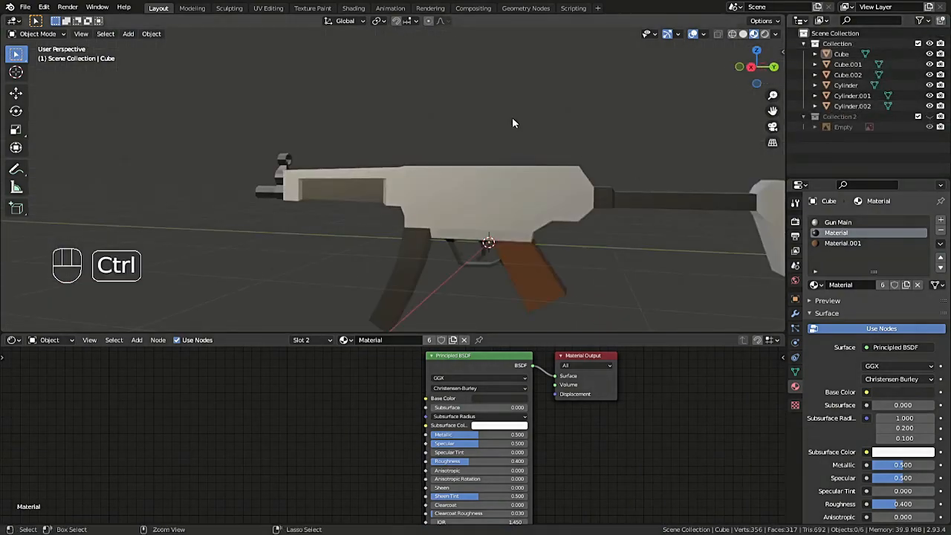
left_click(751, 70)
Place the 3D cursor at the rear end of the gun body, add a cylinder there and enter Edit Mode
left_click(491, 199)
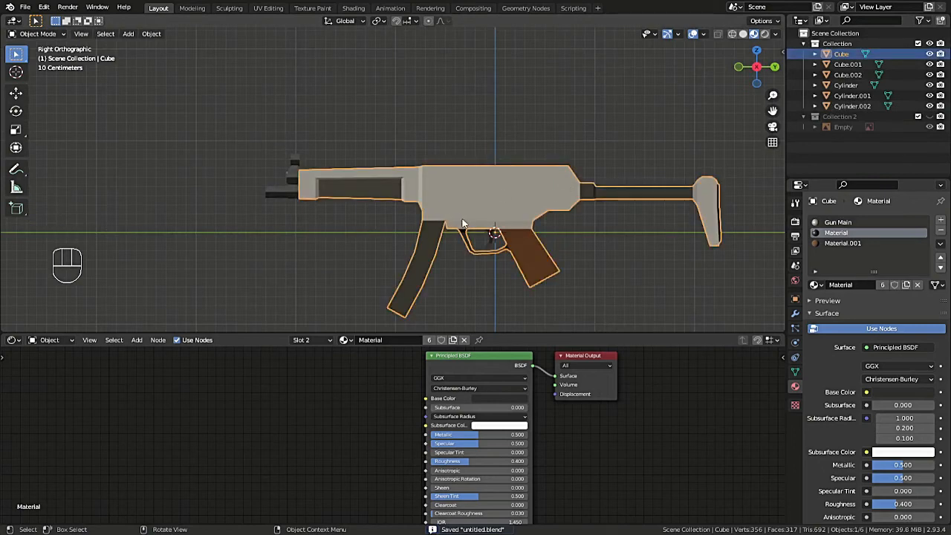
scroll(461, 223, "up", 2)
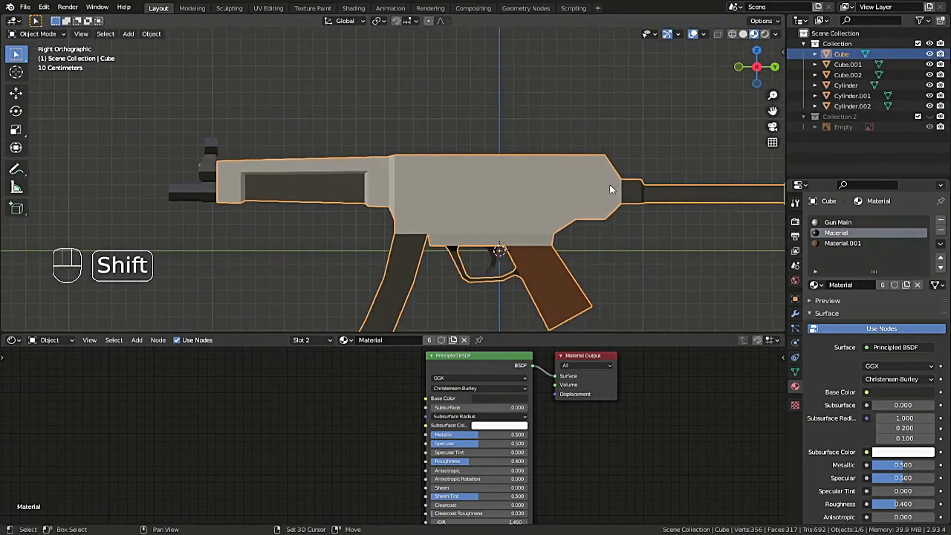
key("shift+a")
mouse_move(540, 199)
left_click(587, 251)
key("Tab")
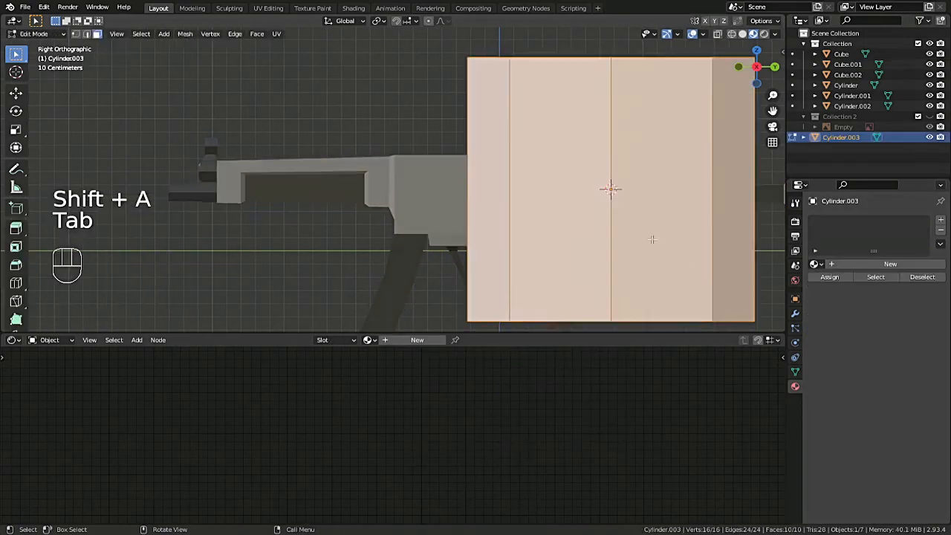
Scale the new cylinder down to 0.040 and rotate it 90° about the Y axis to form a receiver pin
key("s")
left_click(609, 191)
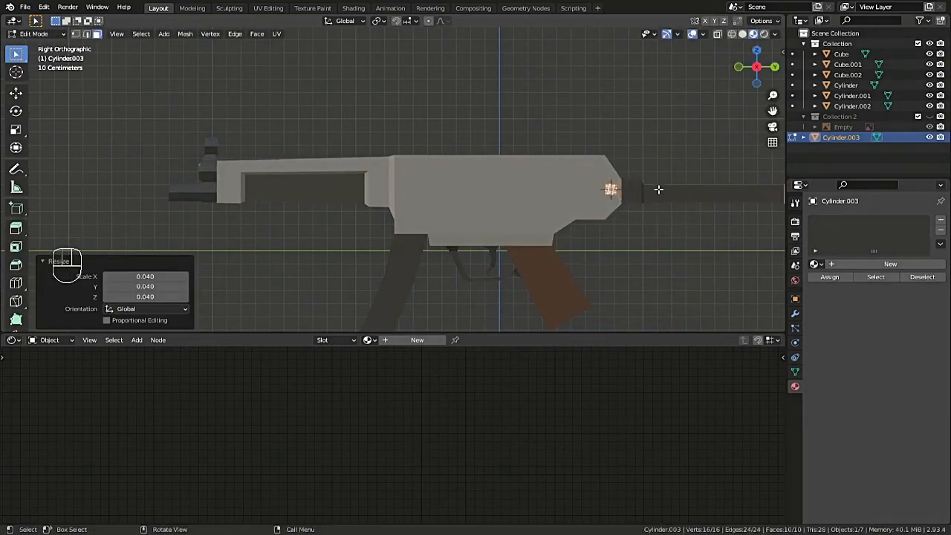
key("r")
key("y")
key("9")
key("0")
key("Return")
Assign the existing dark Material to the pin, return to Object Mode and save the file
left_click(815, 264)
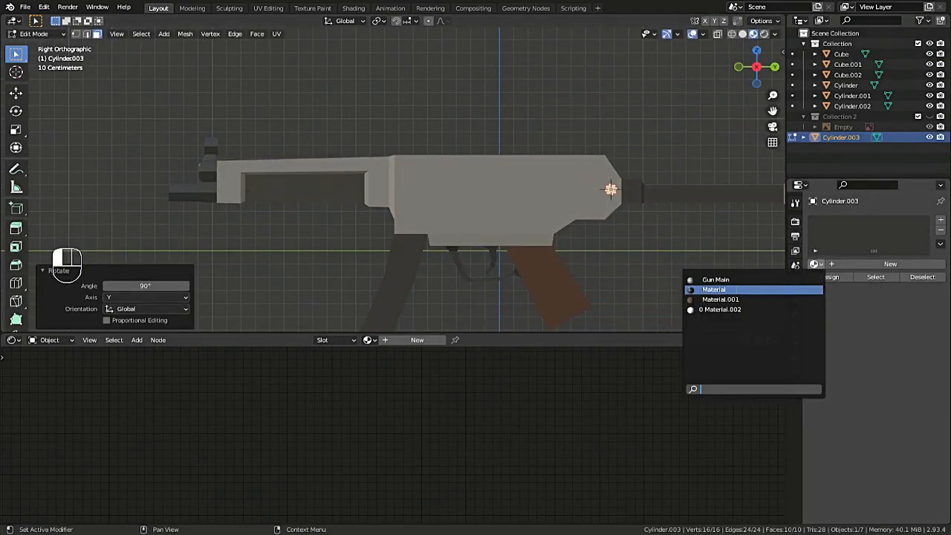
left_click(752, 290)
key("Tab")
key("ctrl+s")
Move the pin's mesh about 0.018 m along X in the back view so it protrudes slightly from the receiver's side
left_click_drag(757, 67, 691, 78)
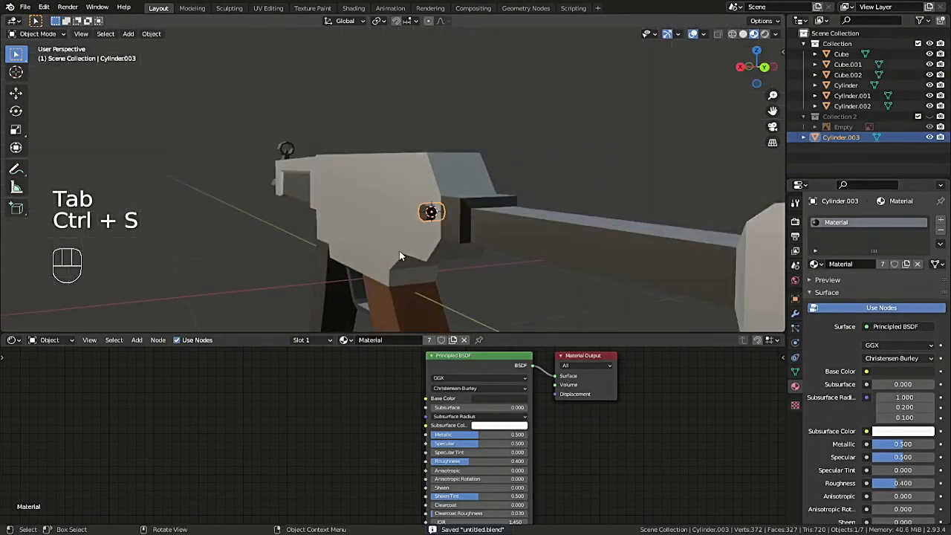
scroll(399, 251, "up", 3)
left_click(766, 68)
key("KP_Decimal")
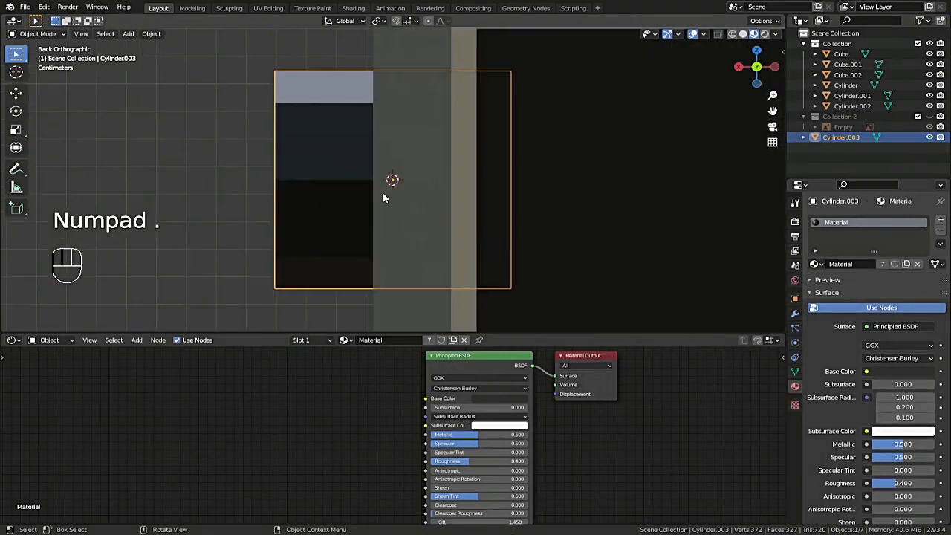
key("Tab")
key("g")
left_click(470, 195)
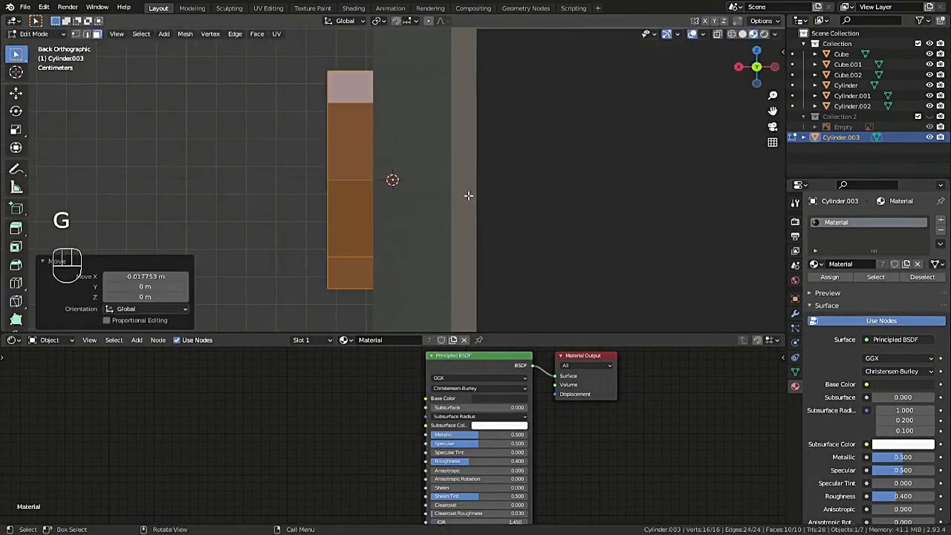
Duplicate the pin and snap the copy to the 3D cursor at the receiver's lower front corner
scroll(454, 192, "down", 12)
key("Tab")
left_click(738, 67)
left_click_drag(738, 66, 733, 67)
left_click_drag(773, 111, 950, 108)
key("shift+d")
right_click(396, 214)
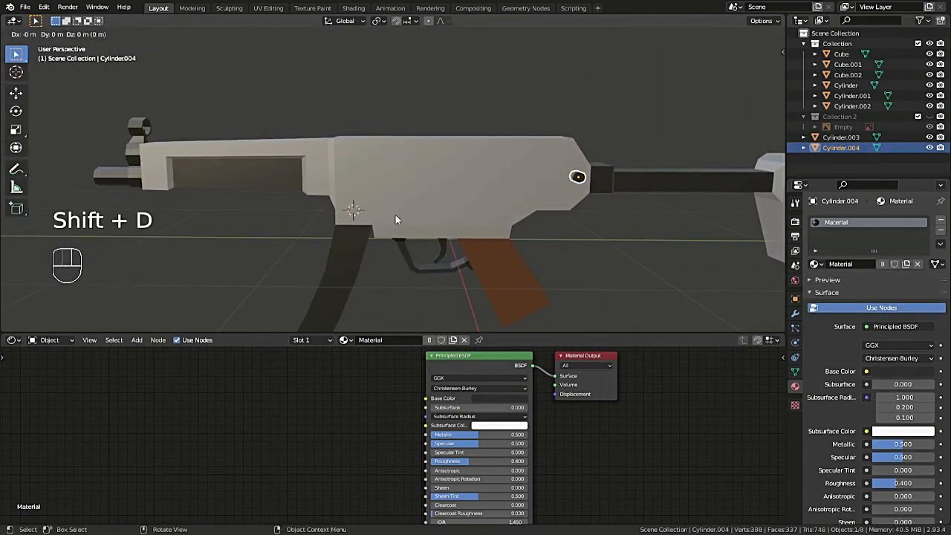
key("shift+s")
left_click(404, 164)
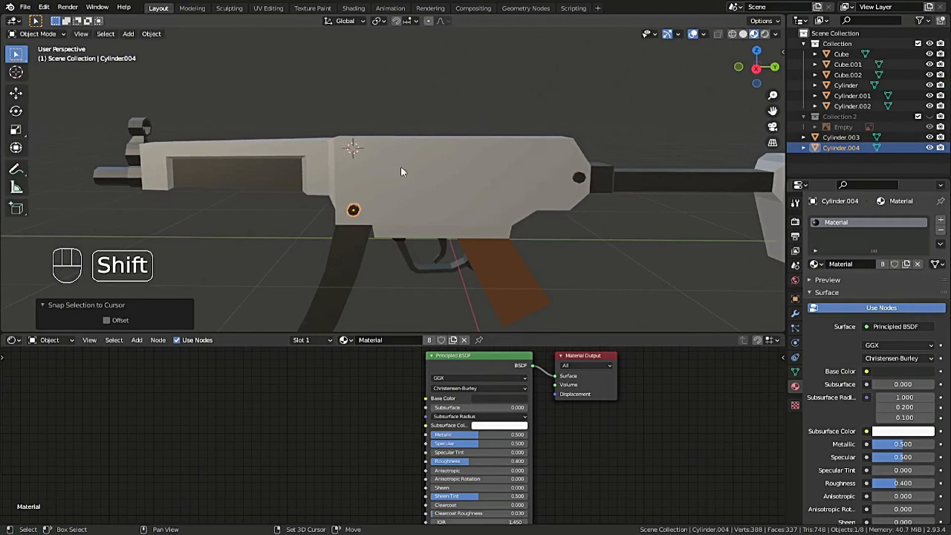
Duplicate the pin again, snap the copy to the 3D cursor at the receiver's upper front corner and save the file
key("shift+d")
right_click(400, 166)
key("shift+s")
left_click(402, 161)
key("ctrl+s")
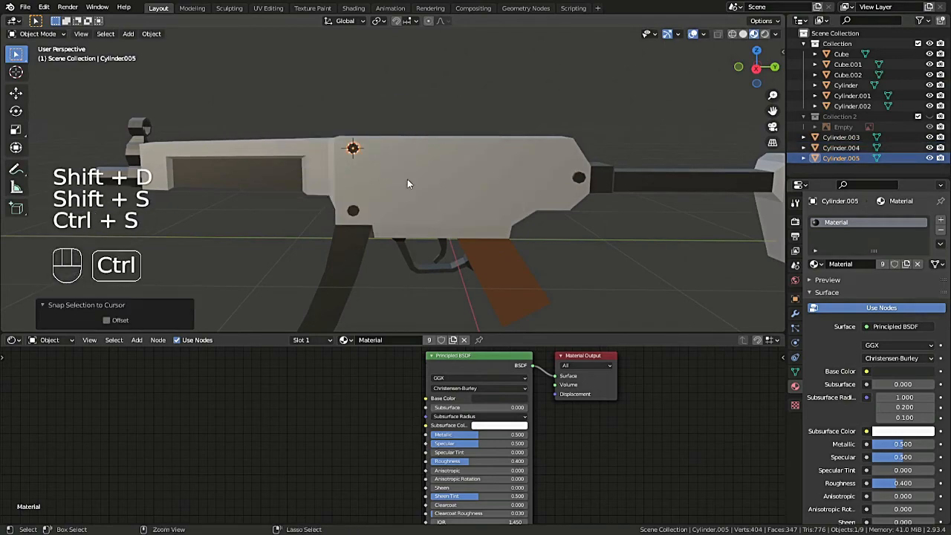
Duplicate the pin and snap the copy to the 3D cursor on the receiver's lower edge above the pistol grip
key("shift+s")
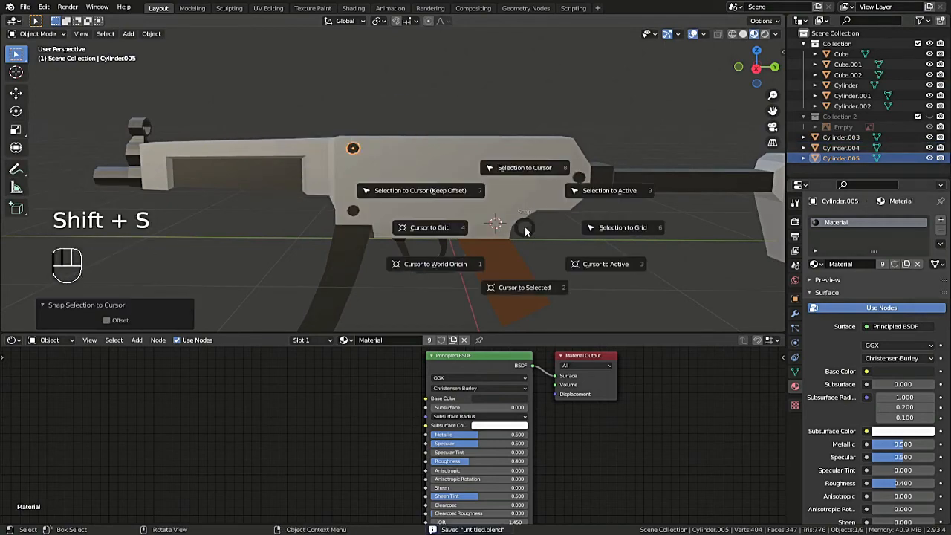
key("shift+d")
right_click(525, 227)
key("shift+s")
left_click(525, 187)
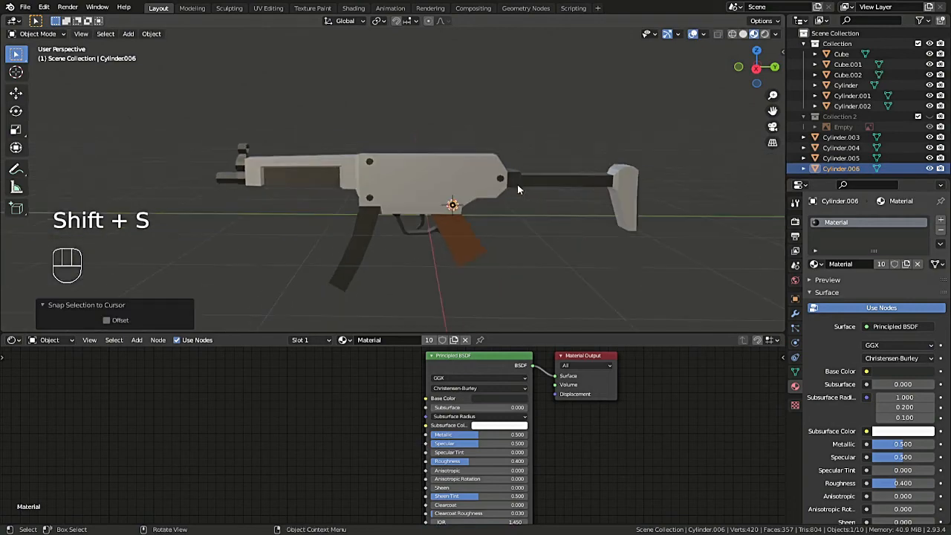
Duplicate the pin and snap the copy to the 3D cursor on the upper part of the buttstock
key("shift+d")
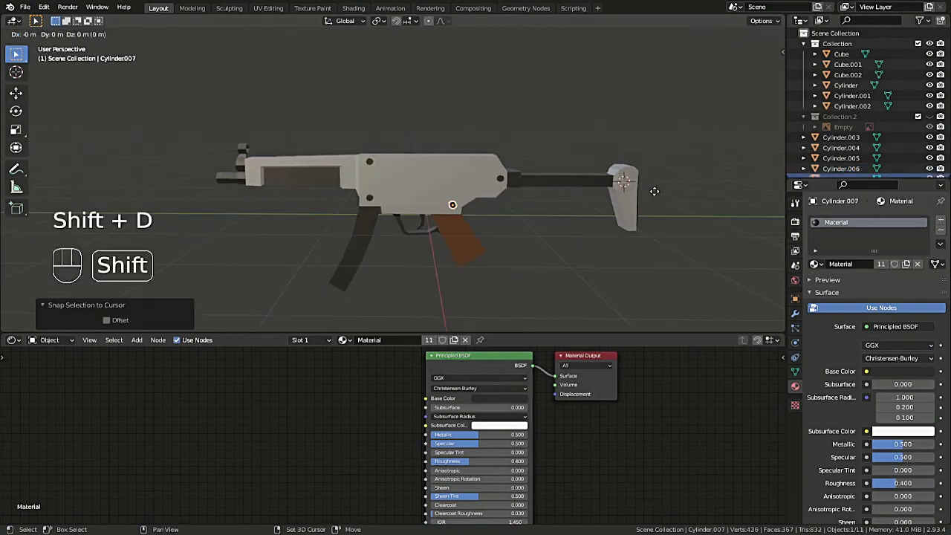
right_click(651, 194)
key("shift+s")
left_click(651, 145)
Select all five pins, Cylinder.003 to Cylinder.007, and move them into Collection with the other gun parts
left_click_drag(748, 57, 736, 61)
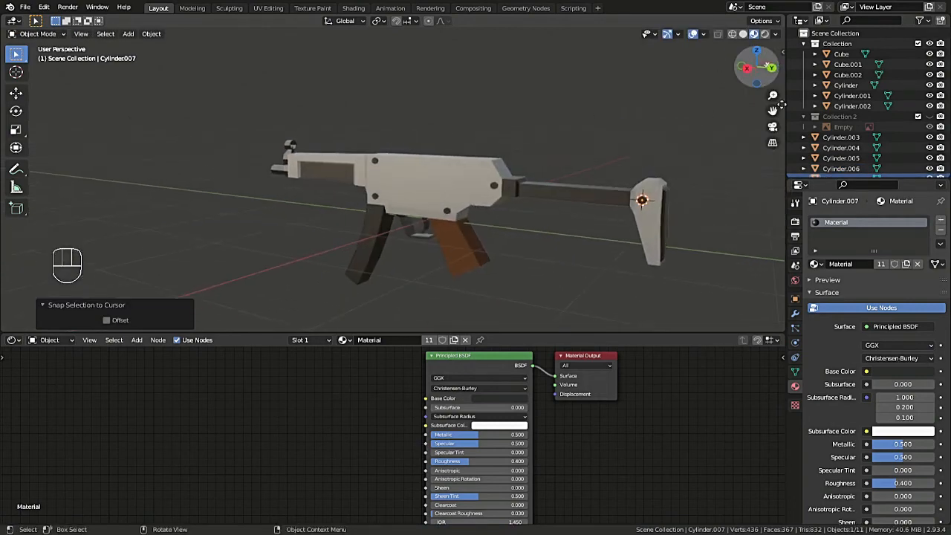
scroll(847, 119, "down", 1)
left_click(831, 126, "shift")
left_click_drag(830, 126, 838, 34)
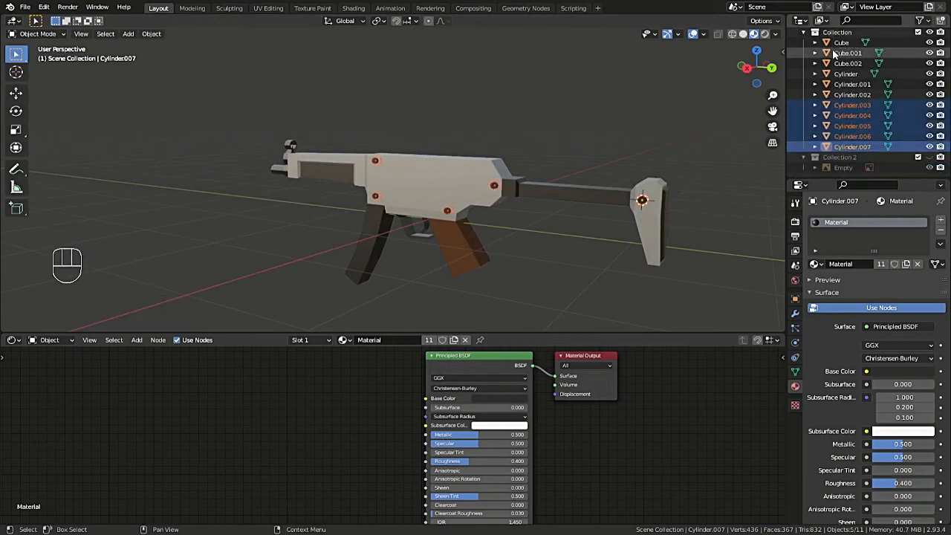
Add a Mirror modifier on the X axis to the buttstock pin, keeping the other pins selected
left_click_drag(755, 76, 745, 75)
scroll(499, 196, "up", 4)
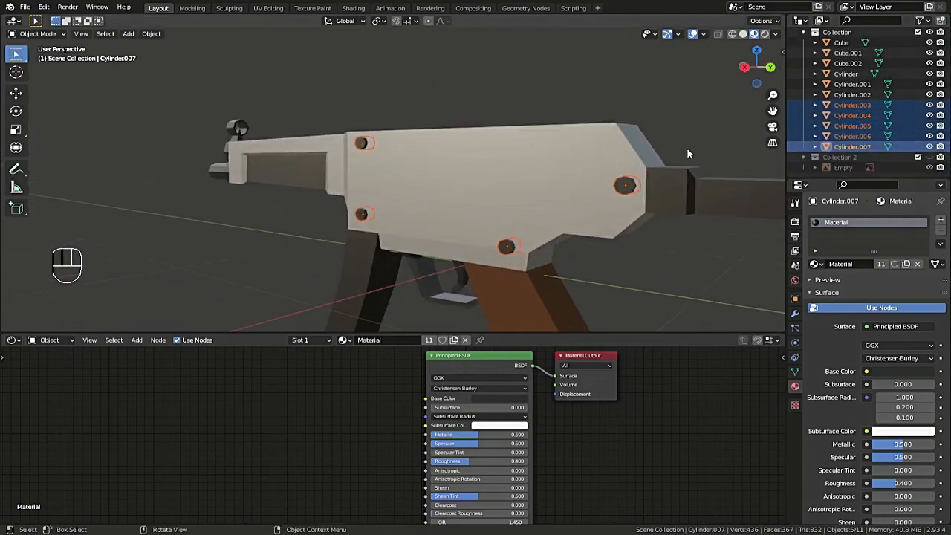
left_click_drag(773, 111, 538, 109)
left_click(796, 313)
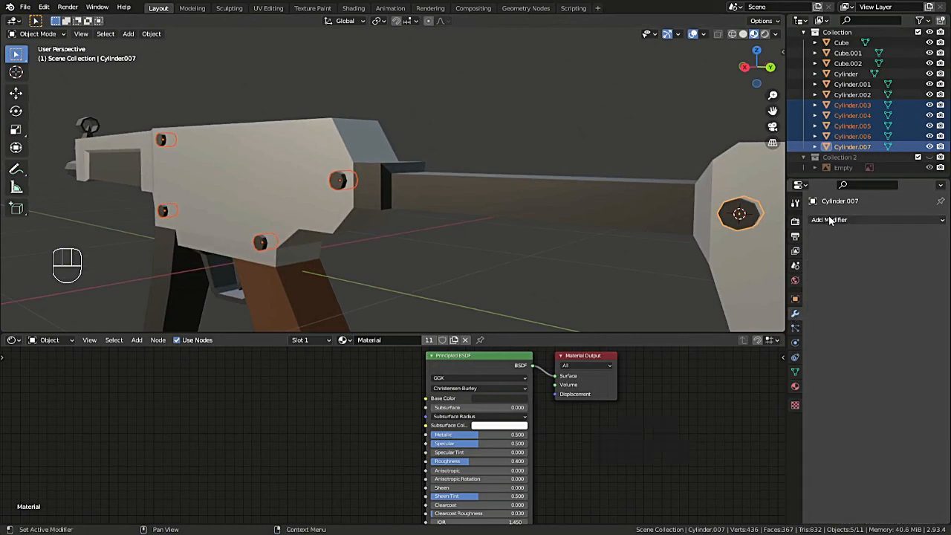
left_click(884, 220)
left_click(716, 341)
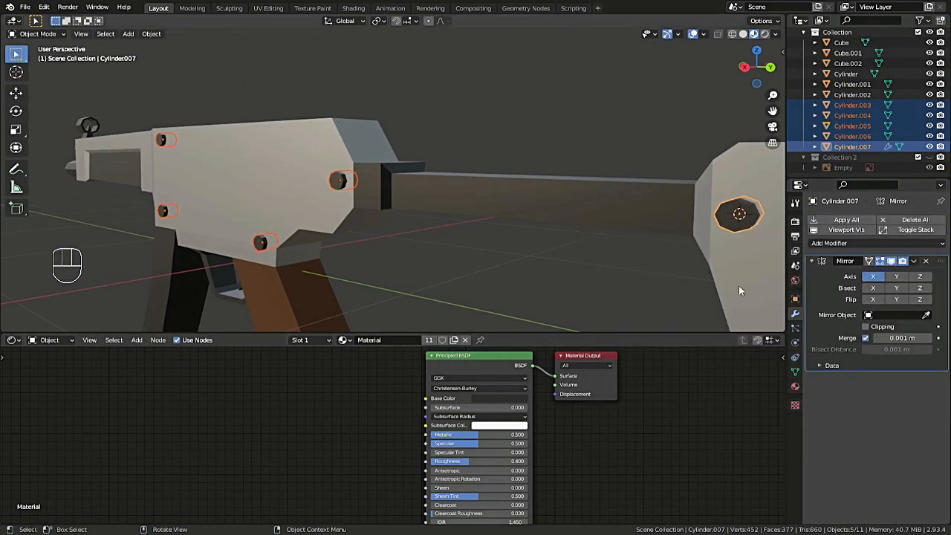
Copy the Mirror modifier from the buttstock pin to the four receiver pins and clear the selection
scroll(686, 211, "down", 3)
left_click_drag(766, 80, 565, 185)
key("ctrl+l")
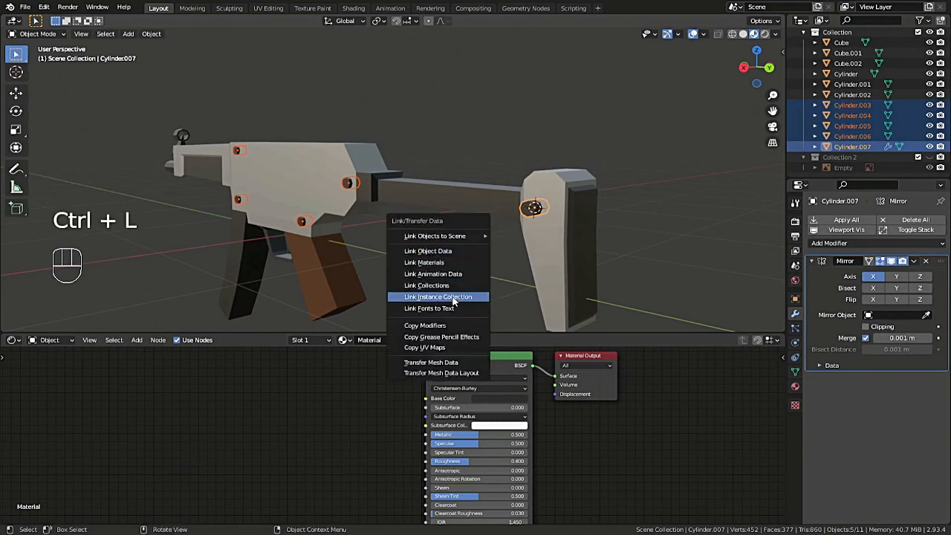
left_click(424, 326)
left_click(400, 260)
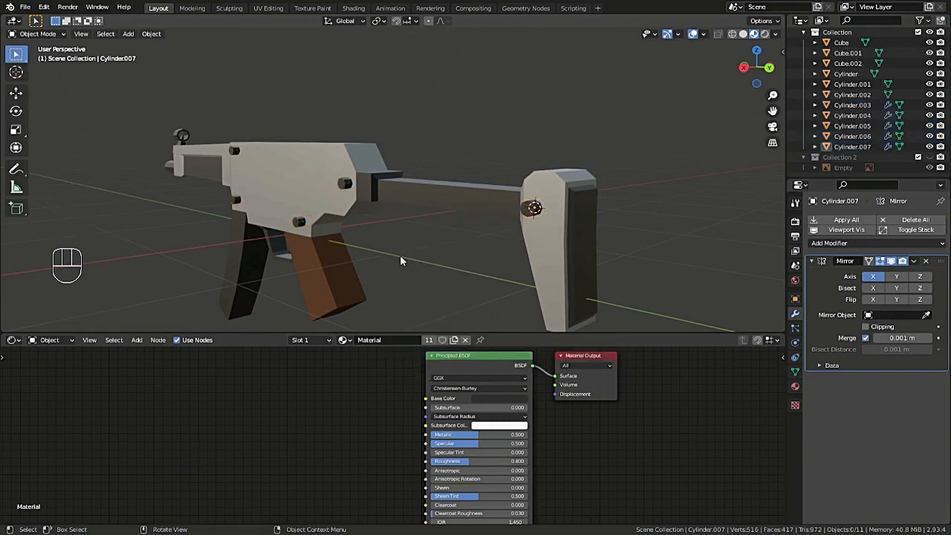
Select every gun object, apply their transforms so the pins mirror across the world origin, and save the file
left_click(770, 69)
left_click_drag(752, 84, 380, 255)
key("a")
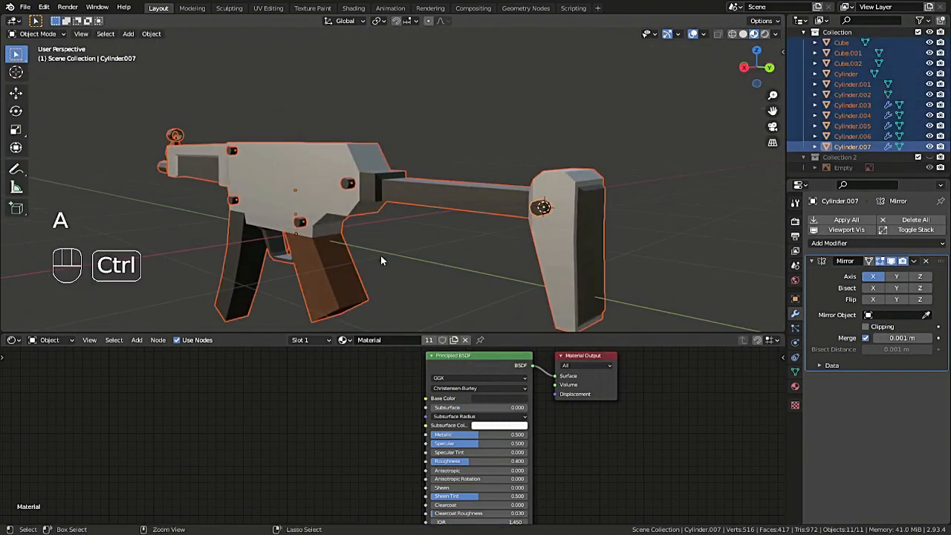
key("ctrl+a")
left_click(372, 290)
left_click(419, 270)
mouse_move(752, 80)
left_mouse_down()
mouse_move(587, 66)
mouse_move(749, 84)
left_mouse_up()
left_click_drag(310, 217, 321, 212)
scroll(321, 212, "down", 4)
key("ctrl+s")
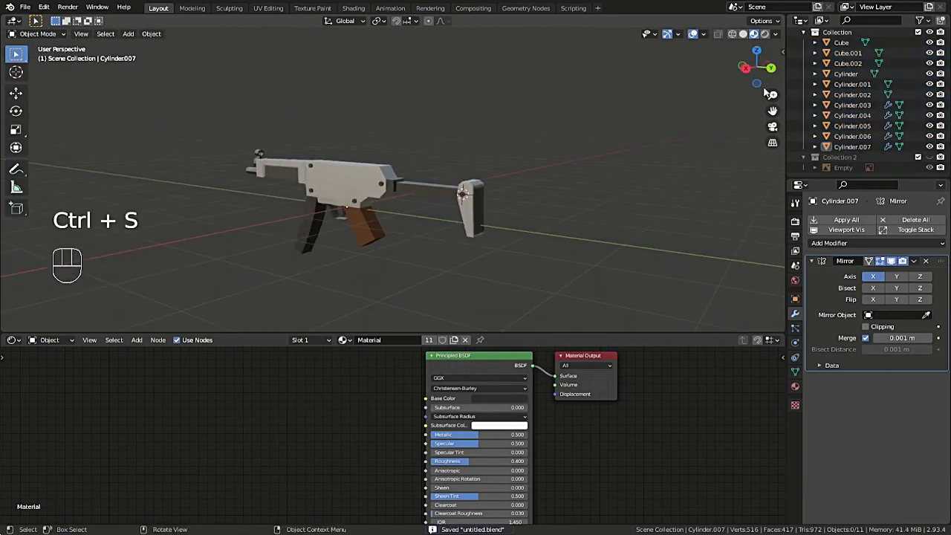
Enlarge the 3D viewport over the node editor, frame the whole gun and save the file
left_click_drag(532, 334, 573, 533)
left_click_drag(773, 111, 552, 291)
key("a")
key("KP_Decimal")
left_click(376, 99)
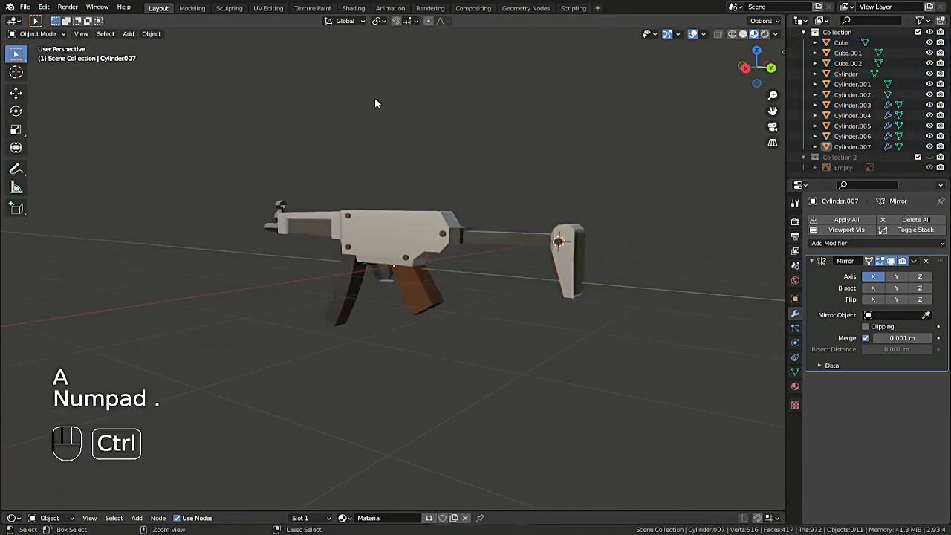
key("ctrl+s")
Reset the 3D cursor to the world origin and show the finished gun from behind and above
scroll(418, 117, "up", 3)
scroll(422, 119, "down", 1)
key("shift+s")
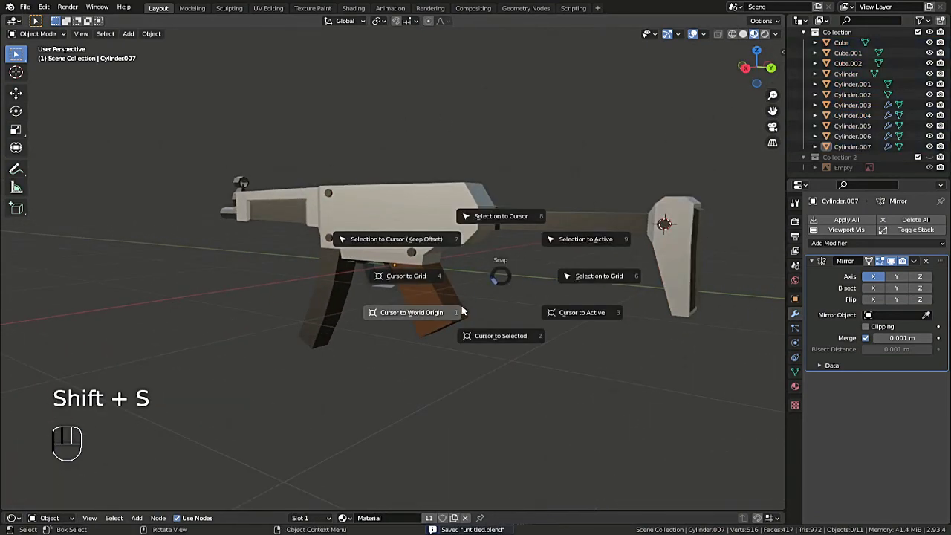
left_click(446, 312)
mouse_move(758, 75)
left_mouse_down()
mouse_move(714, 82)
mouse_move(938, 86)
mouse_move(760, 83)
left_mouse_up()
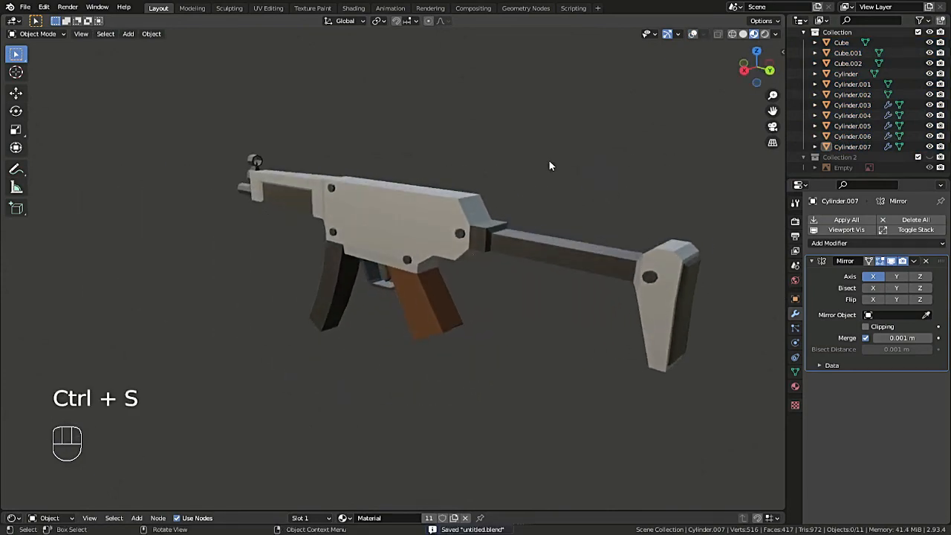